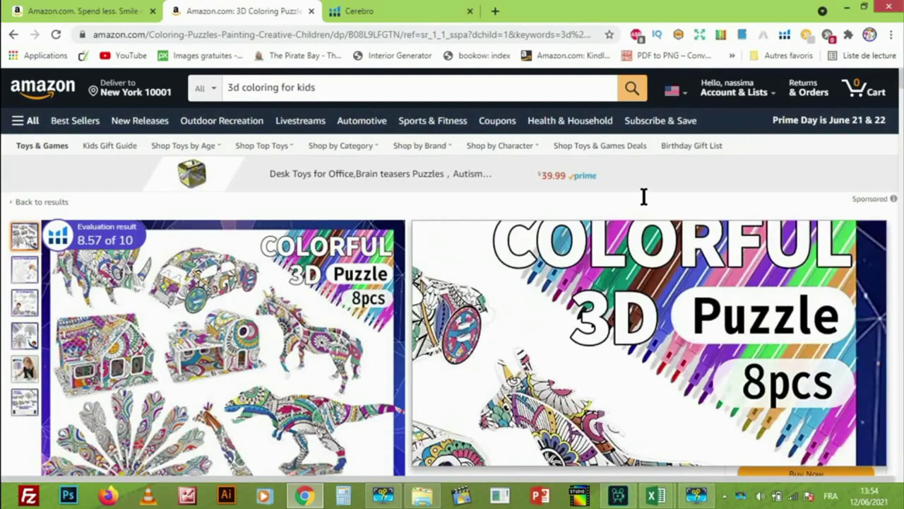
# - Select the ASIN B08L9LFGTN in the 3D coloring puzzle's product details on Amazon
pyautogui.scroll(-15, 595, 200)
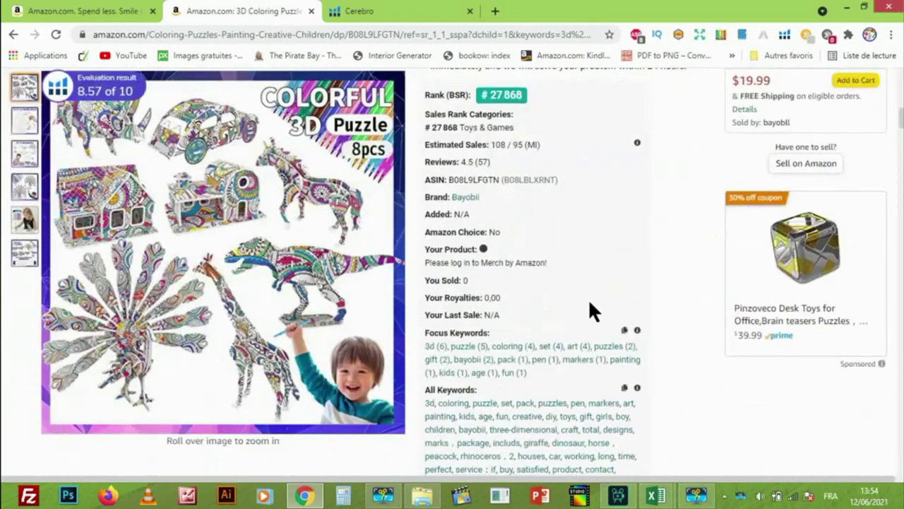
pyautogui.scroll(3, 592, 307)
pyautogui.scroll(2, 592, 307)
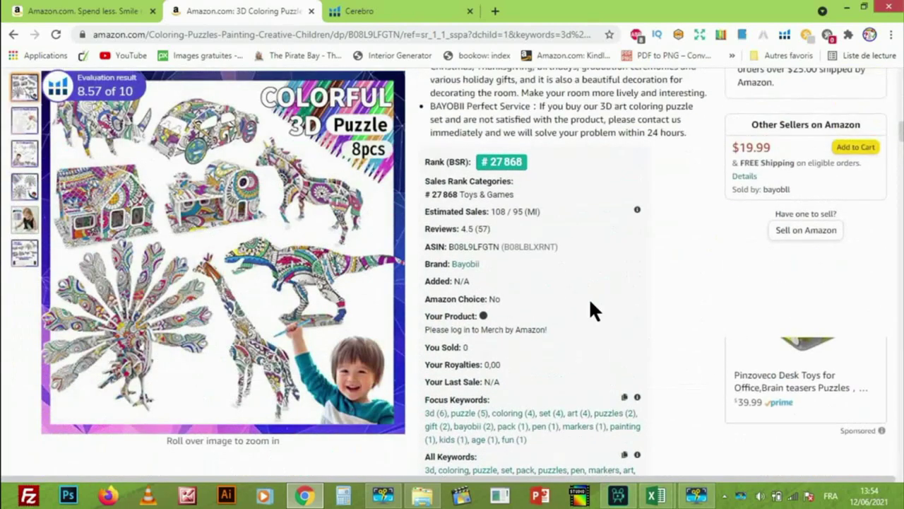
pyautogui.moveTo(452, 246); pyautogui.dragTo(497, 246)
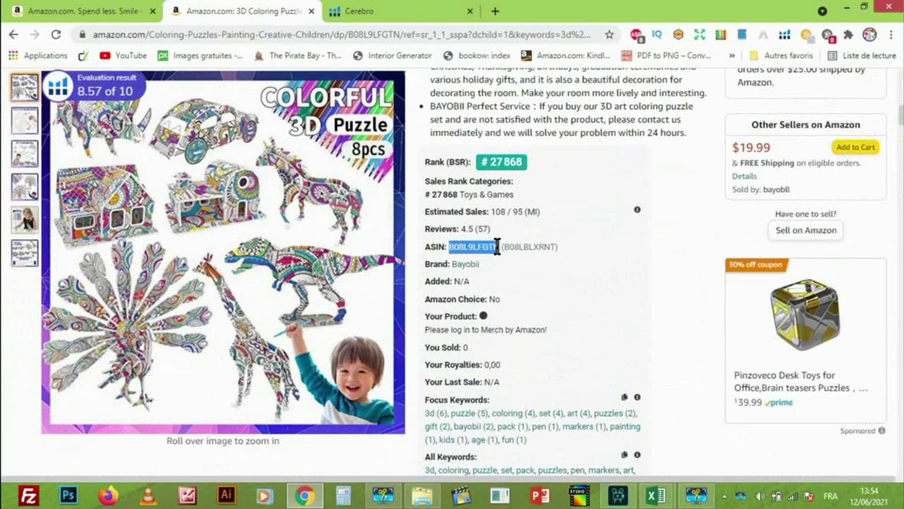
# - Review the Cerebro keyword results for ASIN B08L9LFGTN and export them as an Excel file
pyautogui.click(385, 12)
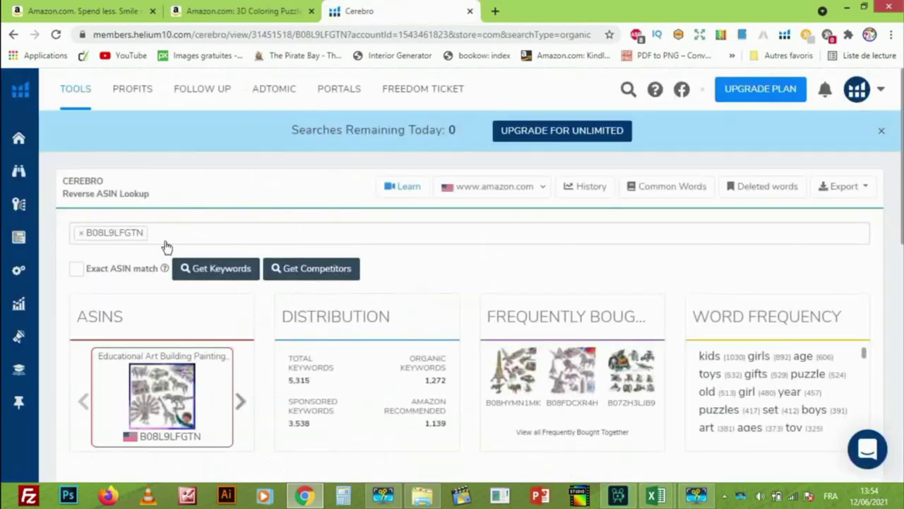
pyautogui.click(326, 250)
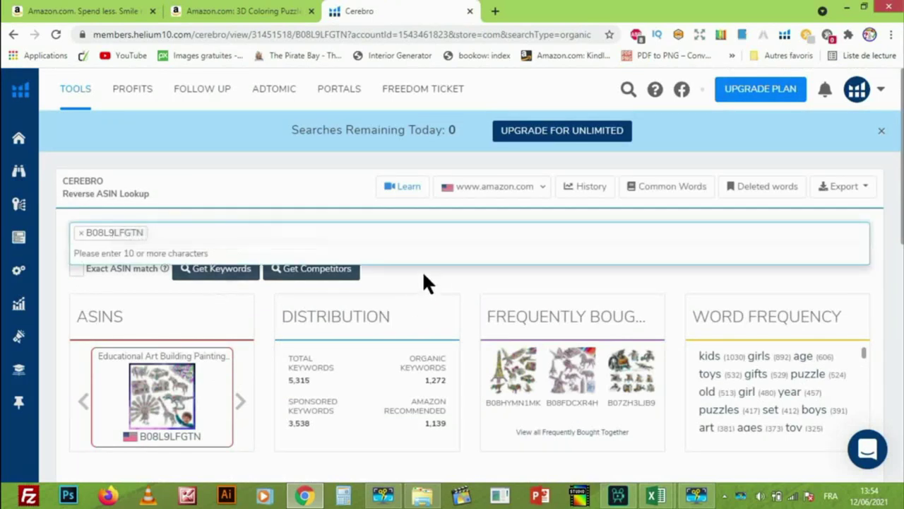
pyautogui.scroll(-6, 424, 283)
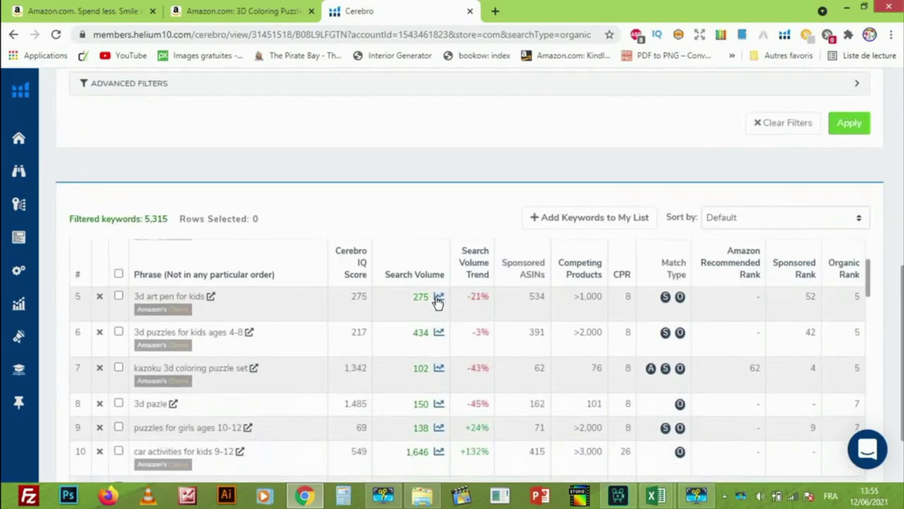
pyautogui.scroll(-5, 219, 385)
pyautogui.scroll(7, 707, 353)
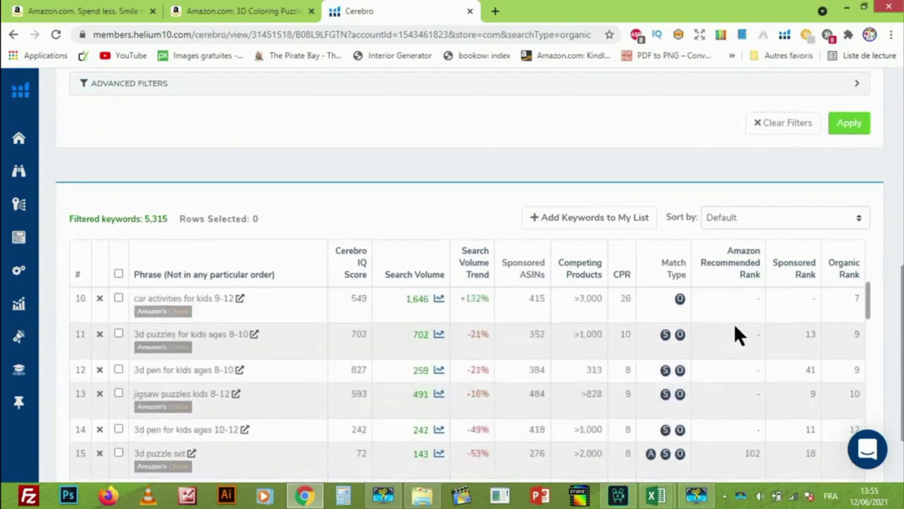
pyautogui.scroll(10, 777, 247)
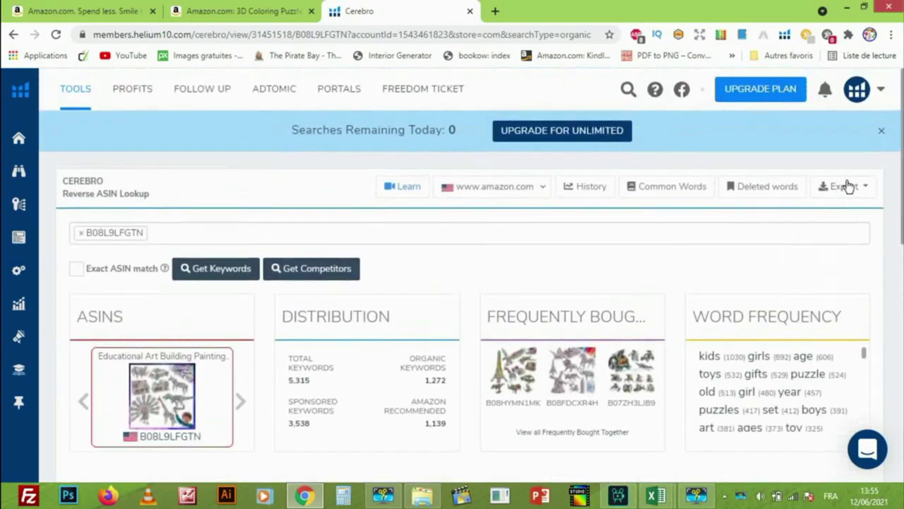
pyautogui.click(844, 186)
pyautogui.click(802, 229)
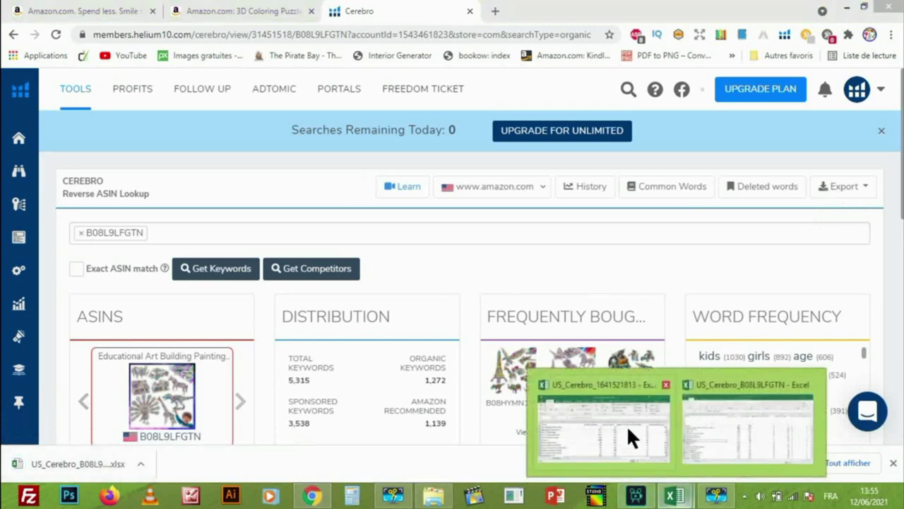
# - Switch to Excel and copy keyword rows A2:L51 from the US_Cerebro_B08L9LFGTN workbook
pyautogui.click(675, 497)
pyautogui.click(605, 425)
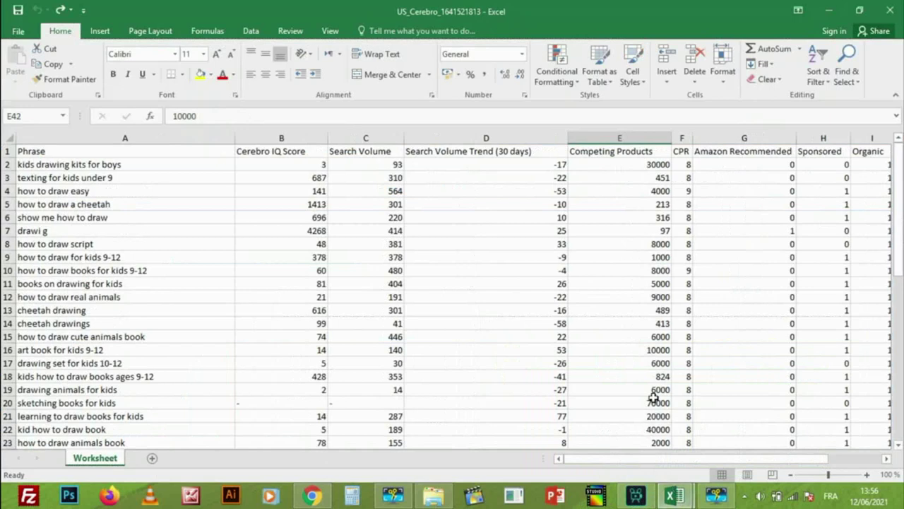
pyautogui.click(675, 499)
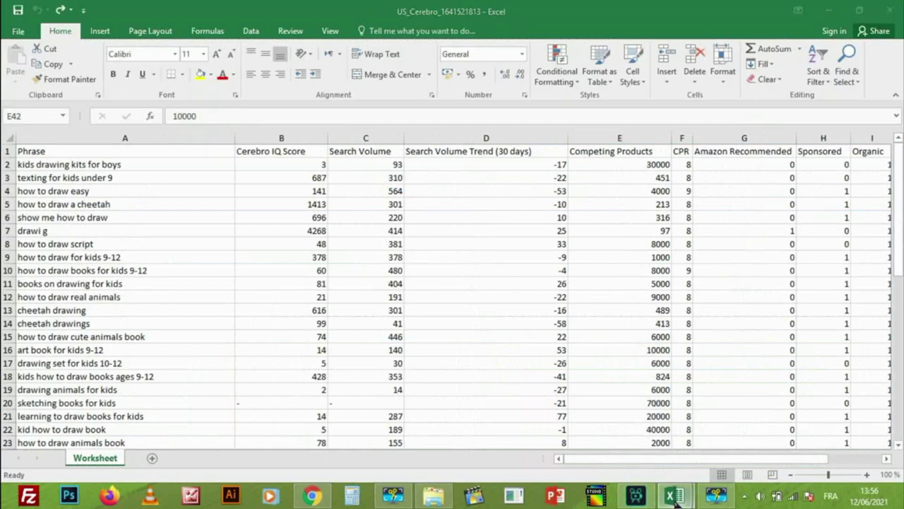
pyautogui.click(743, 422)
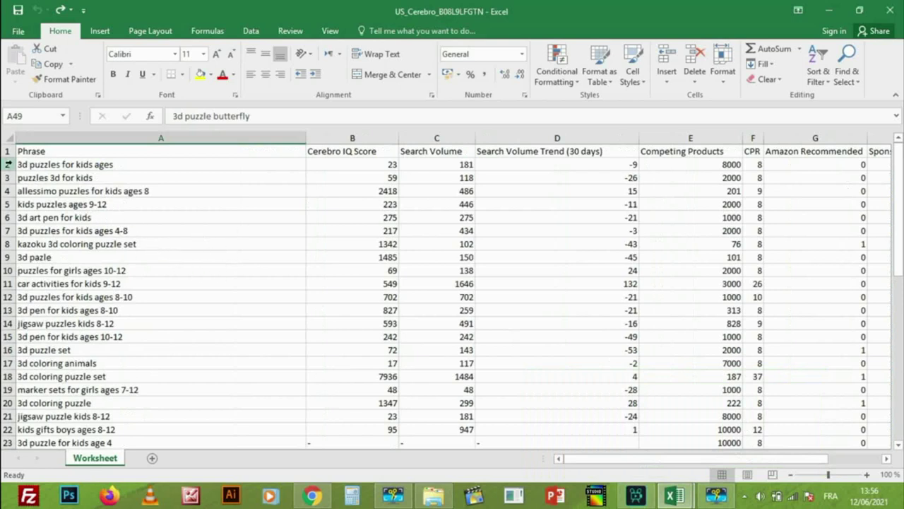
pyautogui.moveTo(20, 161); pyautogui.dragTo(779, 390)
pyautogui.rightClick(554, 305)
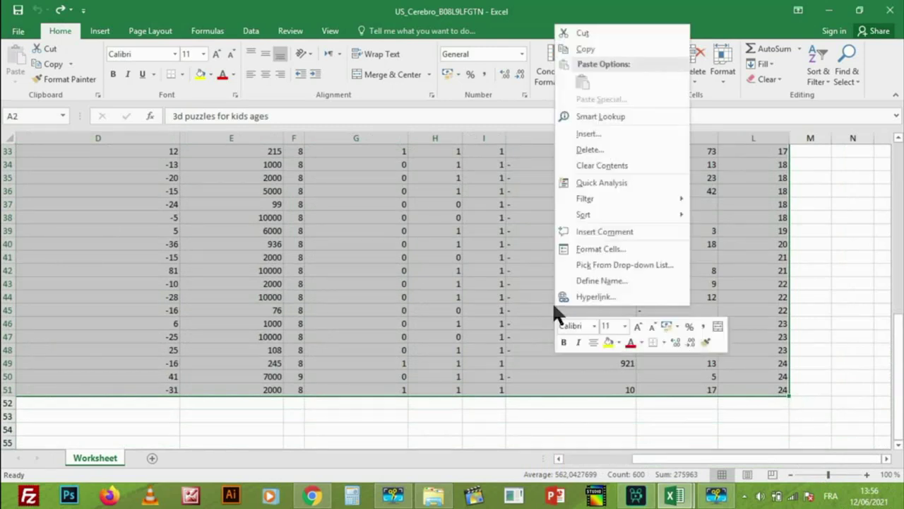
pyautogui.click(581, 44)
pyautogui.hotkey('ctrl', 'BackSpace')
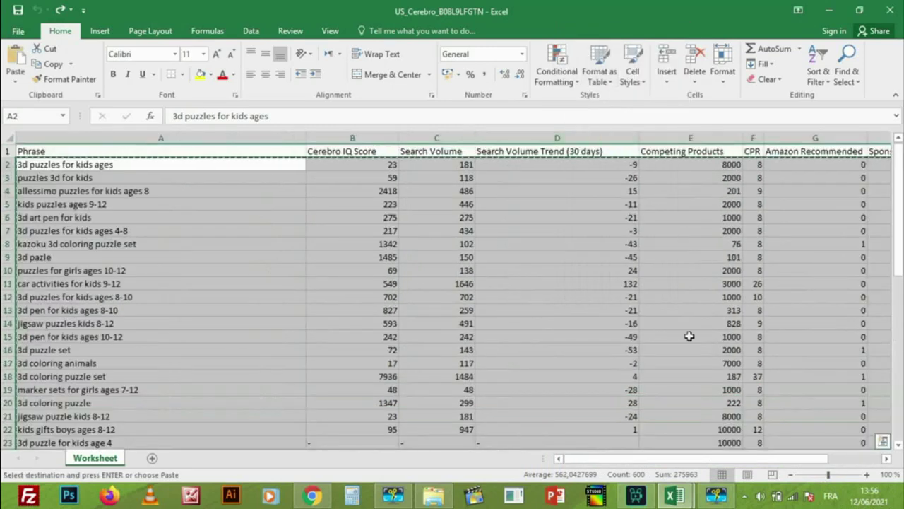
pyautogui.moveTo(676, 497)
pyautogui.click(588, 442)
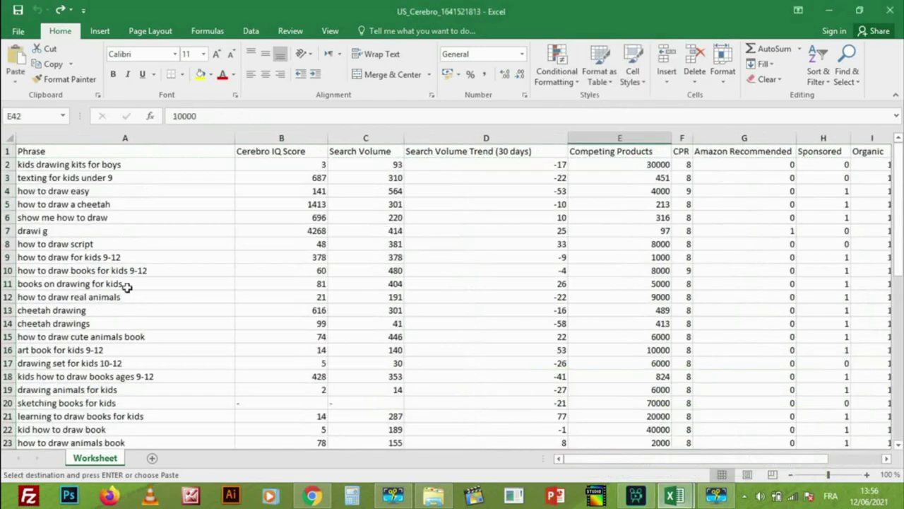
pyautogui.scroll(-9, 125, 259)
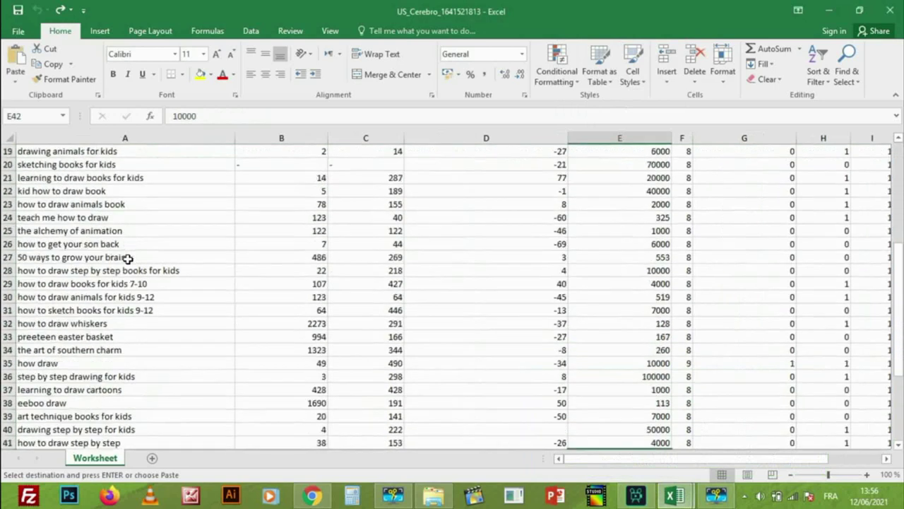
pyautogui.scroll(-4, 127, 258)
pyautogui.click(41, 313)
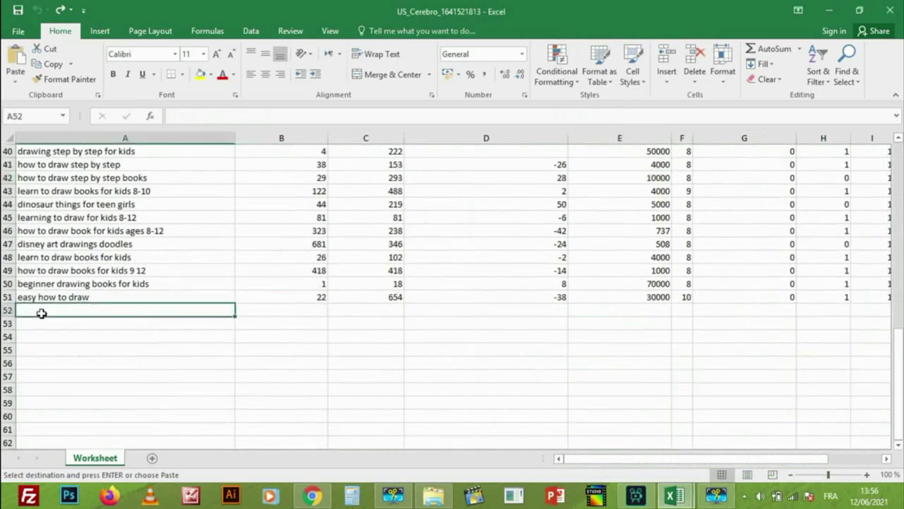
pyautogui.hotkey('ctrl', 'v')
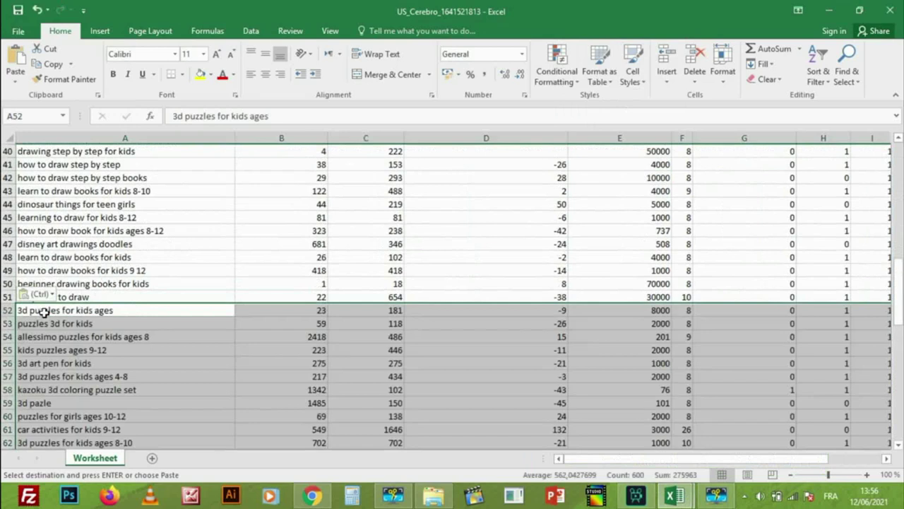
pyautogui.click(149, 281)
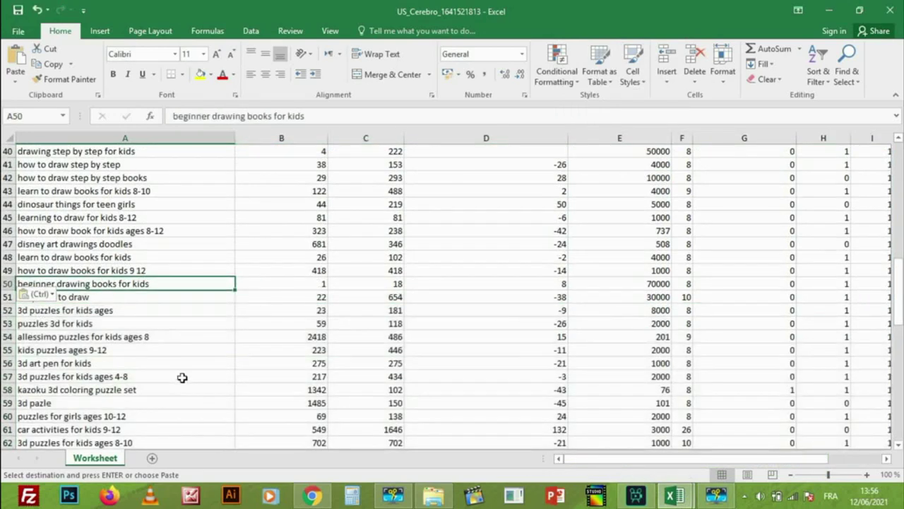
# - Sort the combined keyword table A to Z by the Phrase column, keeping the other columns' data with each phrase
pyautogui.click(125, 138)
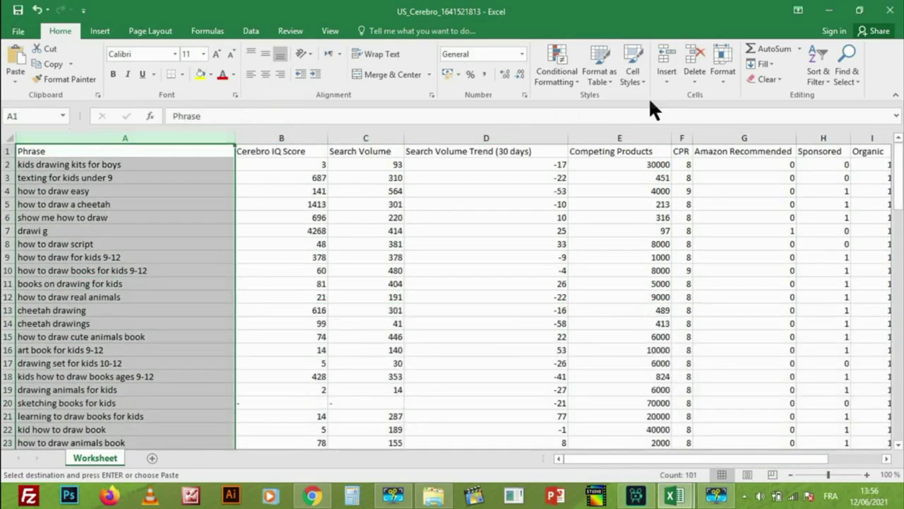
pyautogui.click(813, 69)
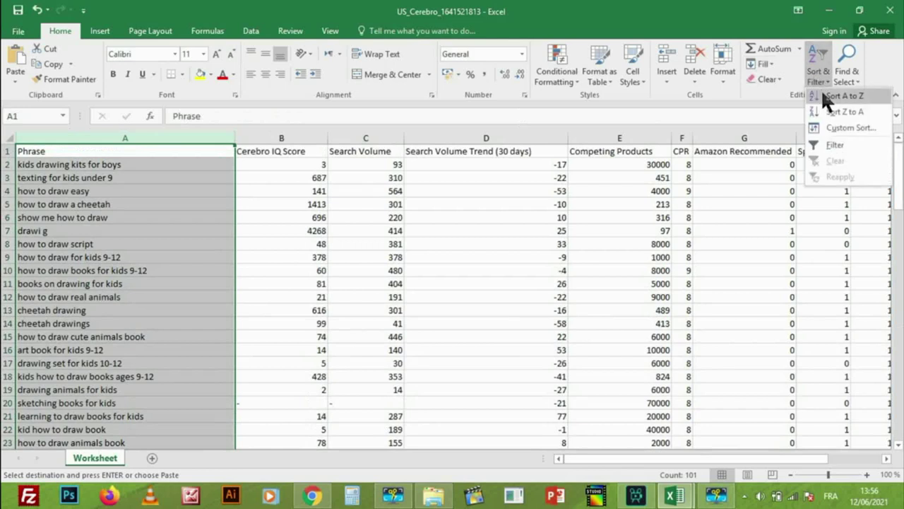
pyautogui.click(822, 89)
pyautogui.click(491, 281)
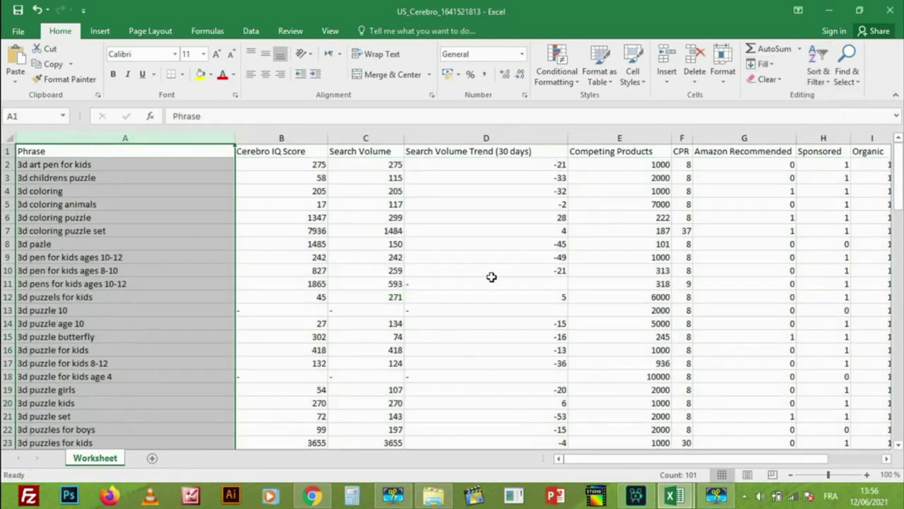
# - Look through the sorted phrases for duplicates and clear the contents of row 61, "how to draw books for kids 9-12"
pyautogui.click(105, 186)
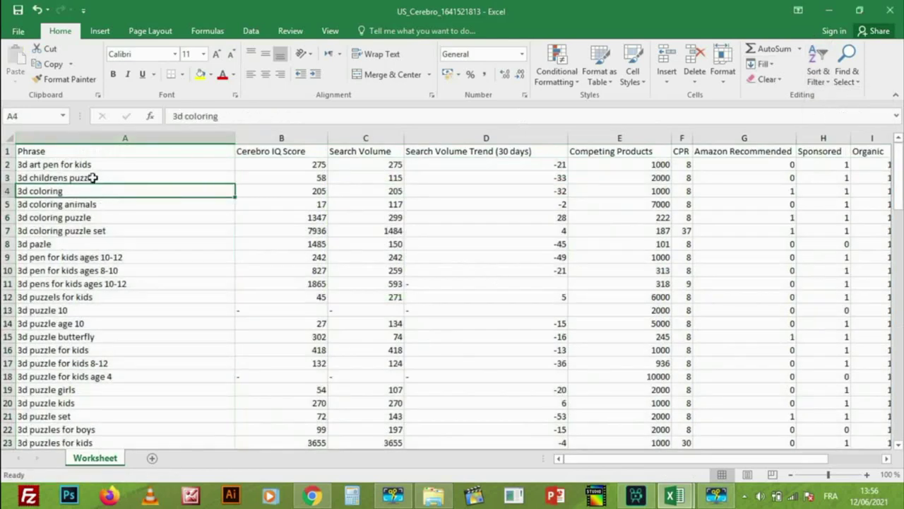
pyautogui.scroll(-1, 102, 217)
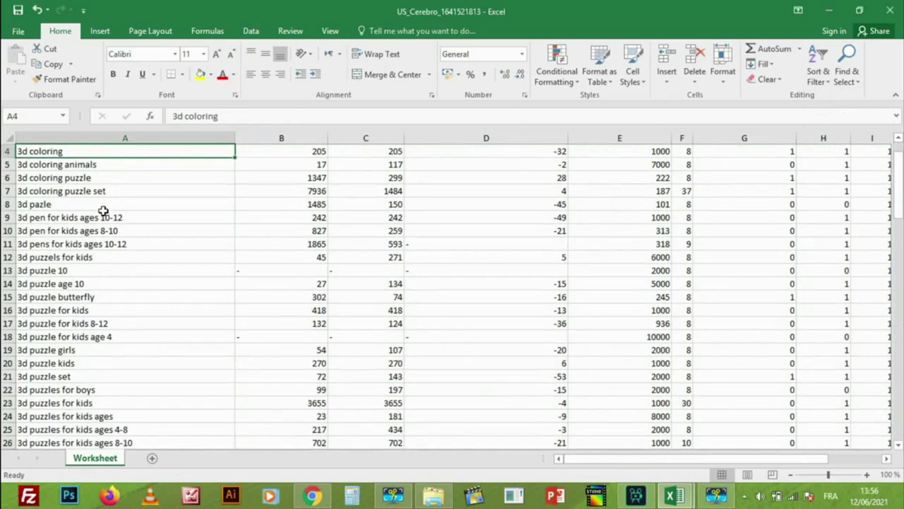
pyautogui.scroll(-1, 103, 211)
pyautogui.scroll(-1, 106, 216)
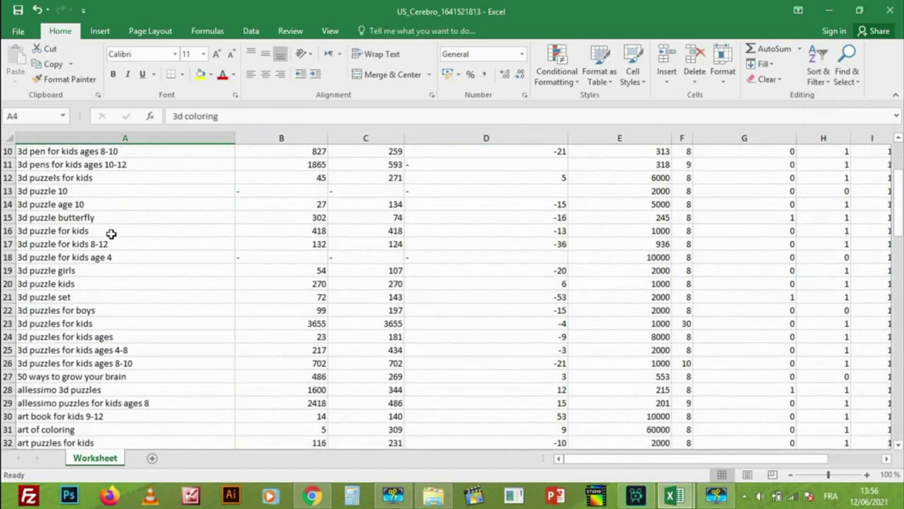
pyautogui.scroll(-1, 110, 234)
pyautogui.scroll(-2, 110, 234)
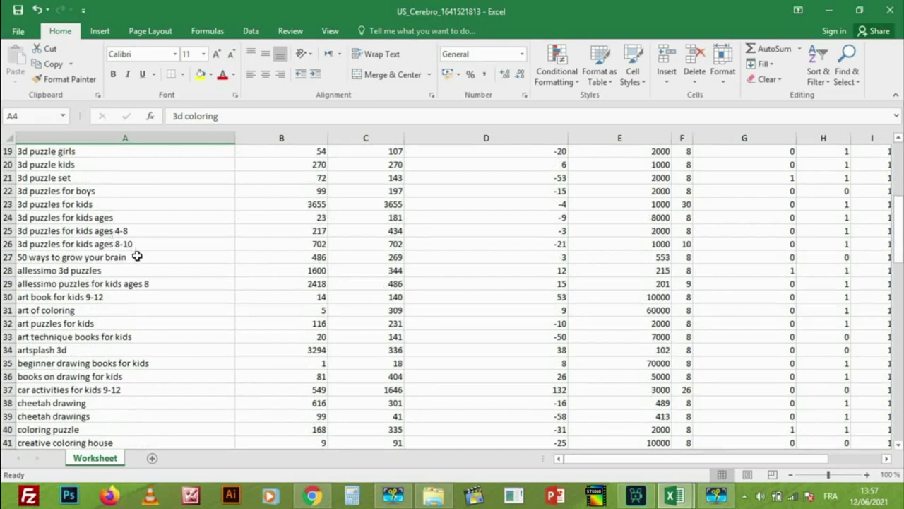
pyautogui.scroll(-3, 137, 256)
pyautogui.scroll(-2, 141, 265)
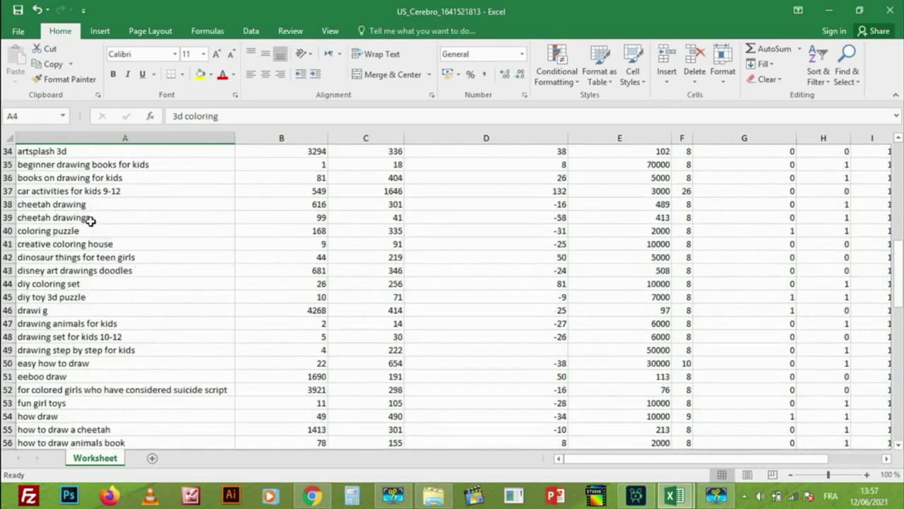
pyautogui.scroll(-4, 146, 273)
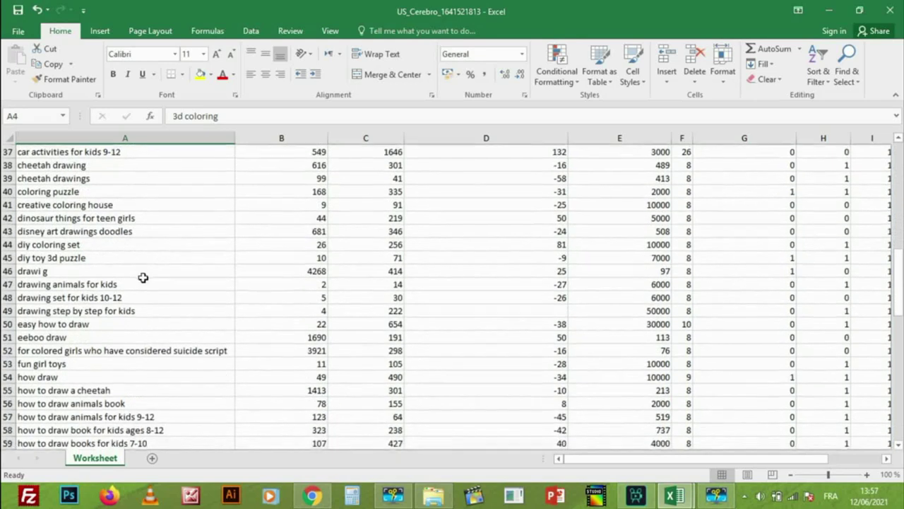
pyautogui.scroll(-2, 143, 278)
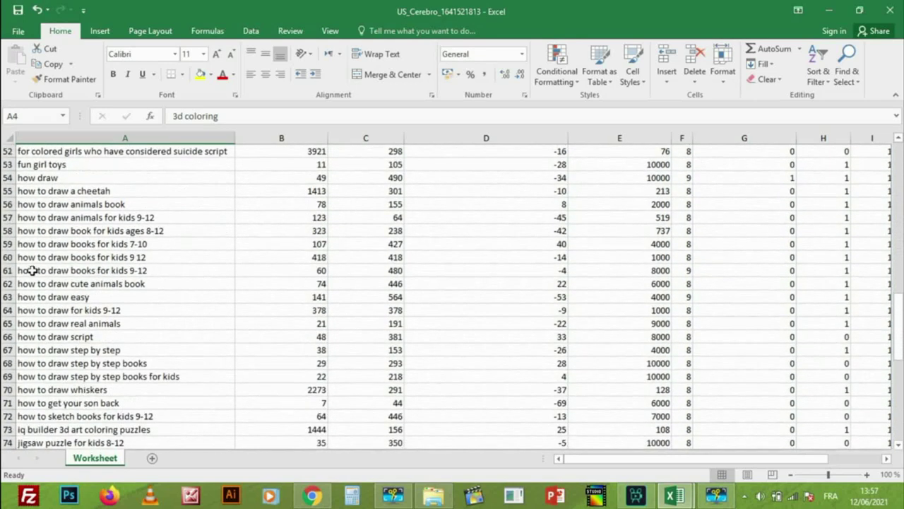
pyautogui.click(7, 271)
pyautogui.press('Delete')
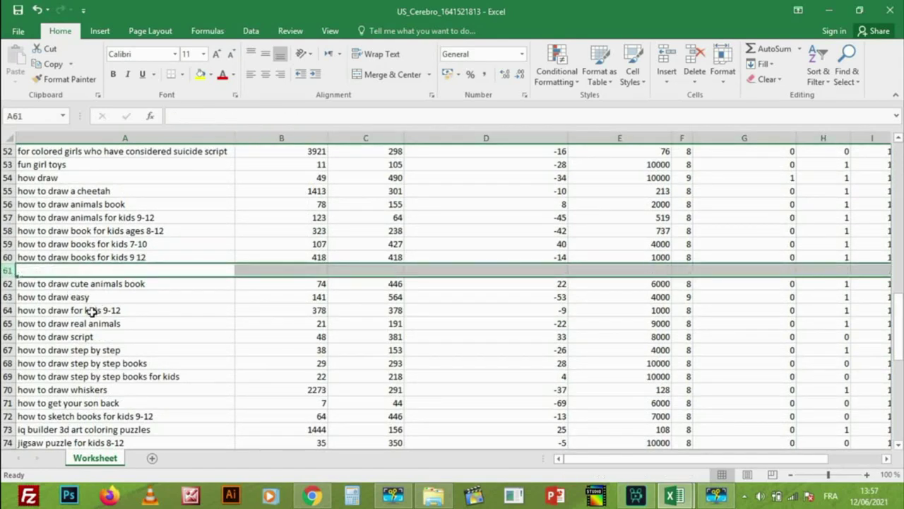
# - Check the remaining sorted phrases below row 61 for duplicate keywords, down to the end of the list
pyautogui.scroll(-3, 75, 320)
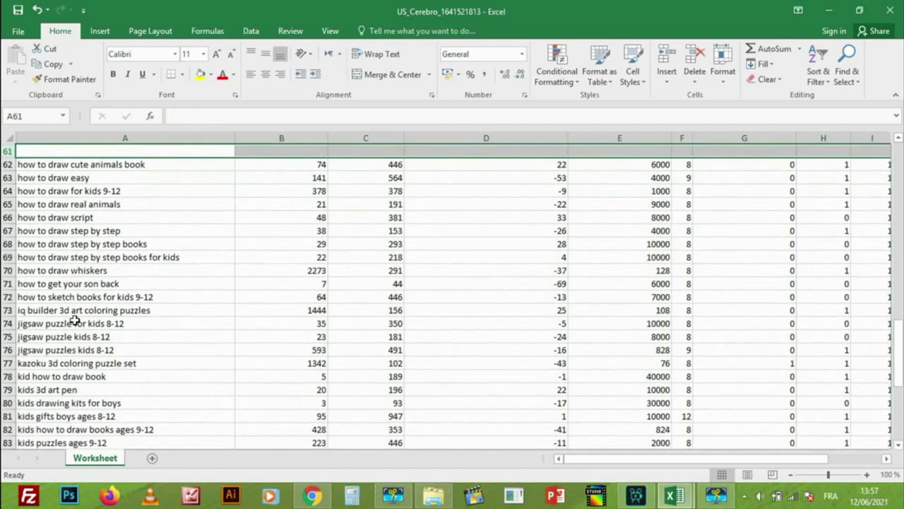
pyautogui.scroll(-1, 74, 320)
pyautogui.scroll(-1, 74, 321)
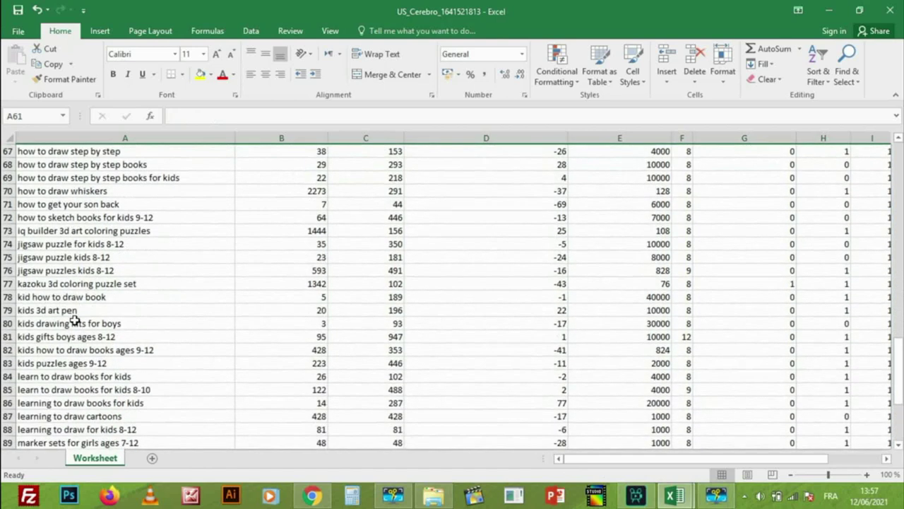
pyautogui.scroll(-2, 65, 301)
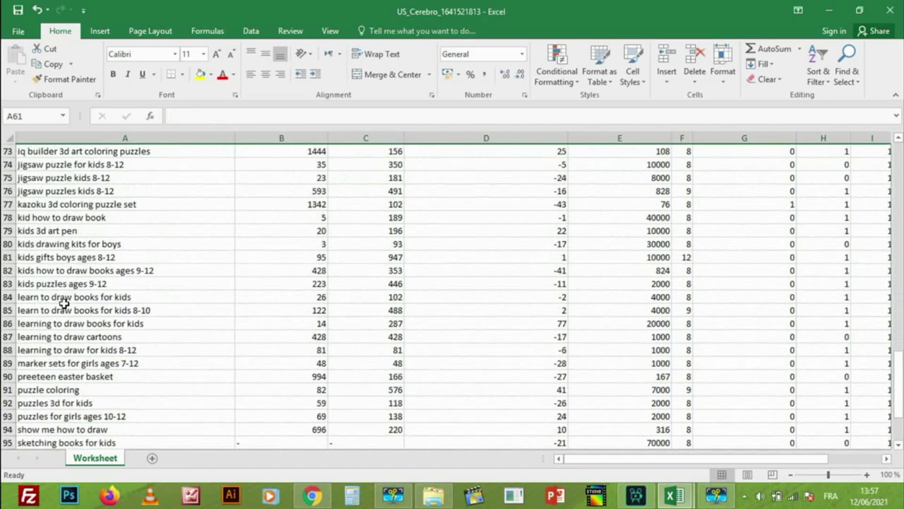
pyautogui.scroll(-4, 65, 301)
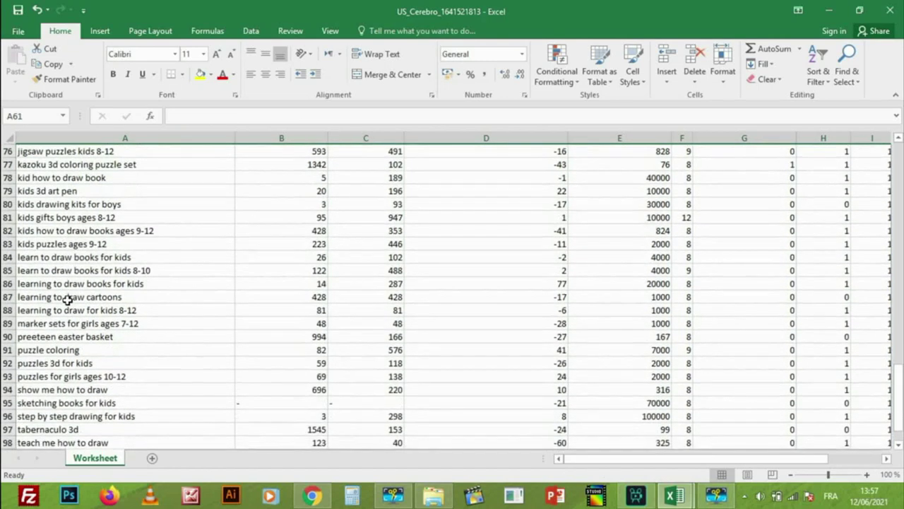
pyautogui.scroll(-1, 66, 300)
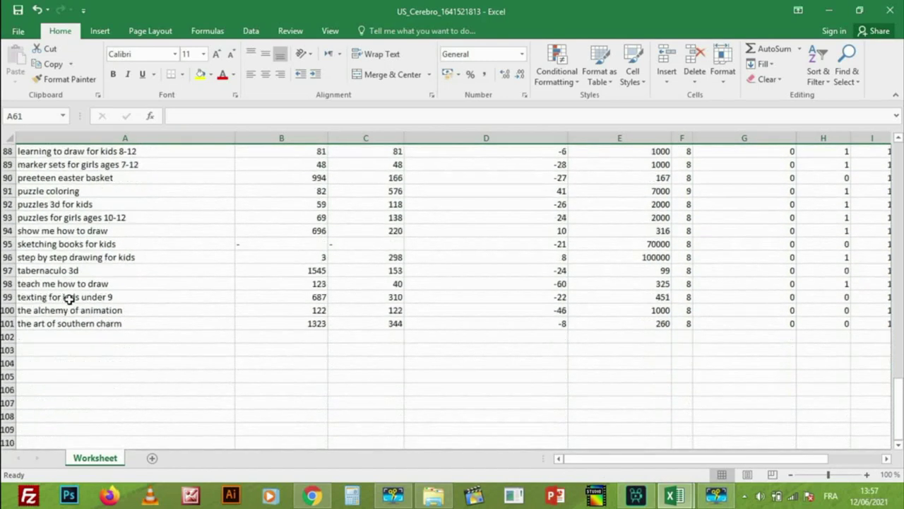
# - Sort the keyword table by the Cerebro IQ Score column from largest to smallest, expanding the selection to the other columns
pyautogui.scroll(12, 69, 299)
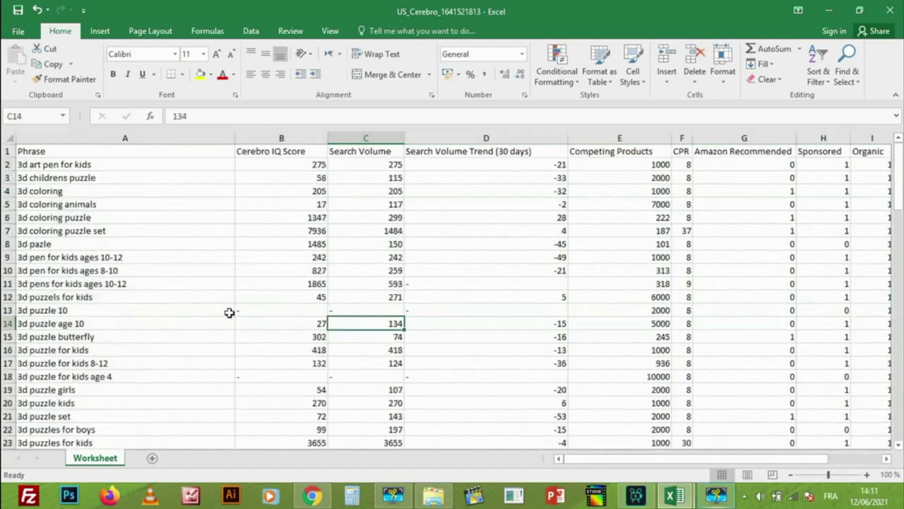
pyautogui.click(287, 133)
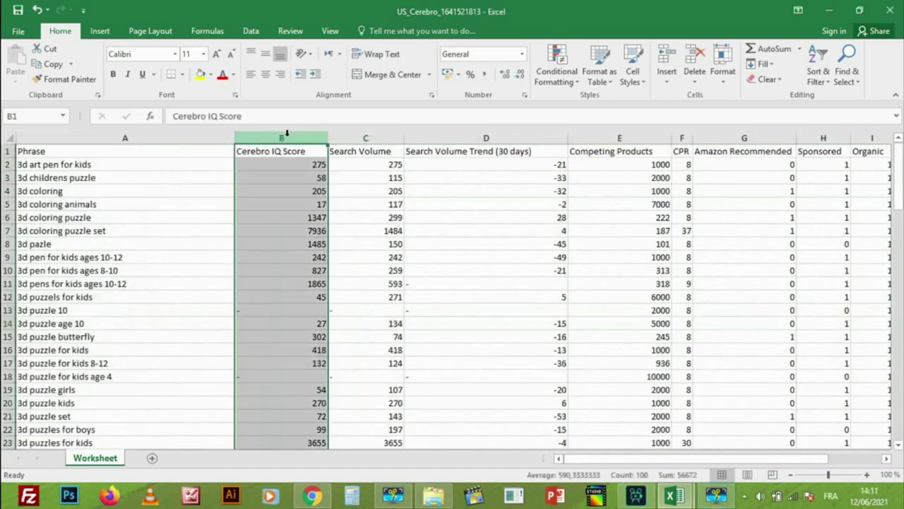
pyautogui.click(821, 71)
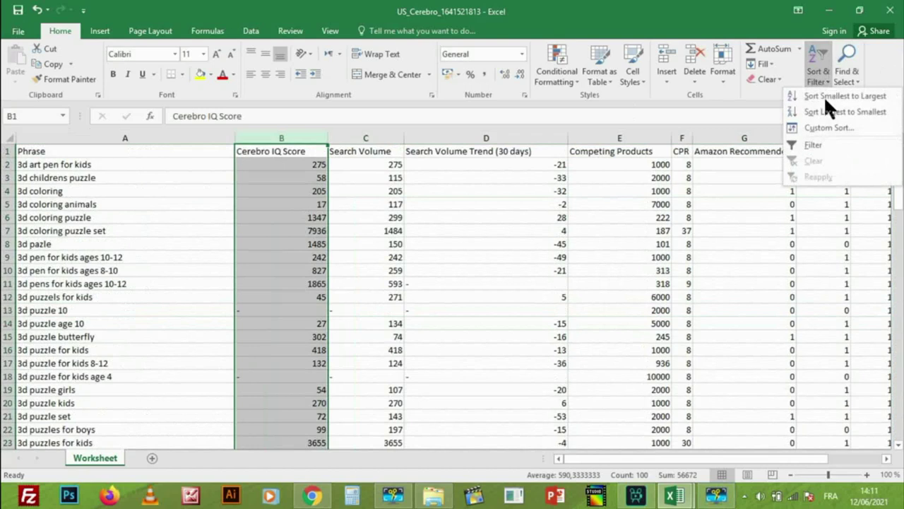
pyautogui.click(812, 111)
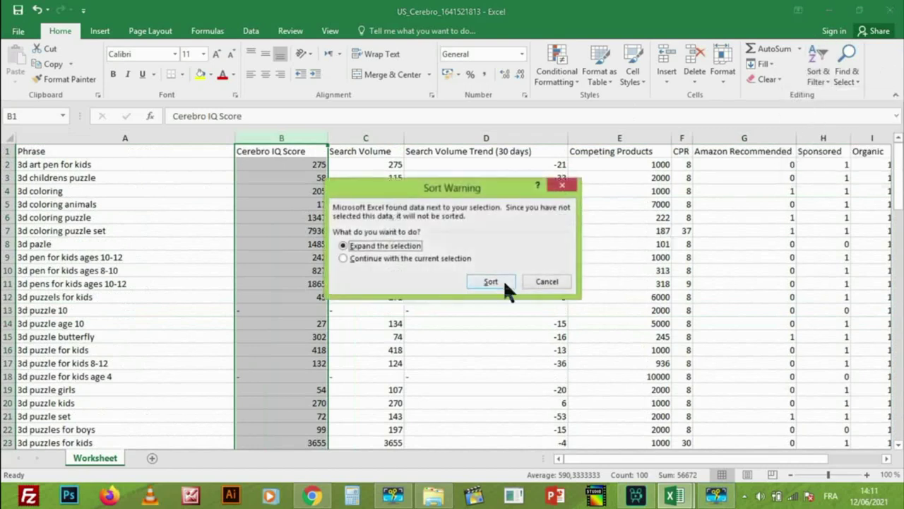
pyautogui.click(503, 281)
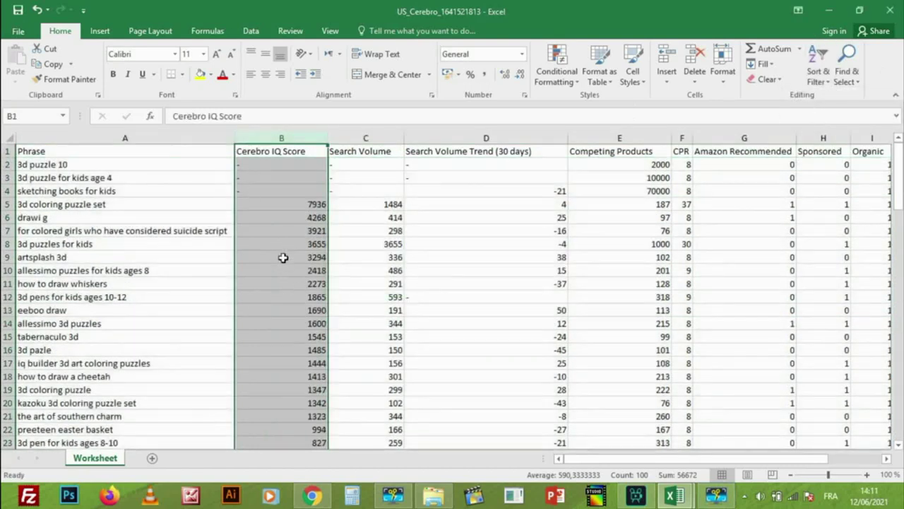
pyautogui.click(283, 257)
# - Clear the contents of rows 4, 3 and 2, the keywords with a dash instead of a Cerebro IQ Score
pyautogui.click(6, 191)
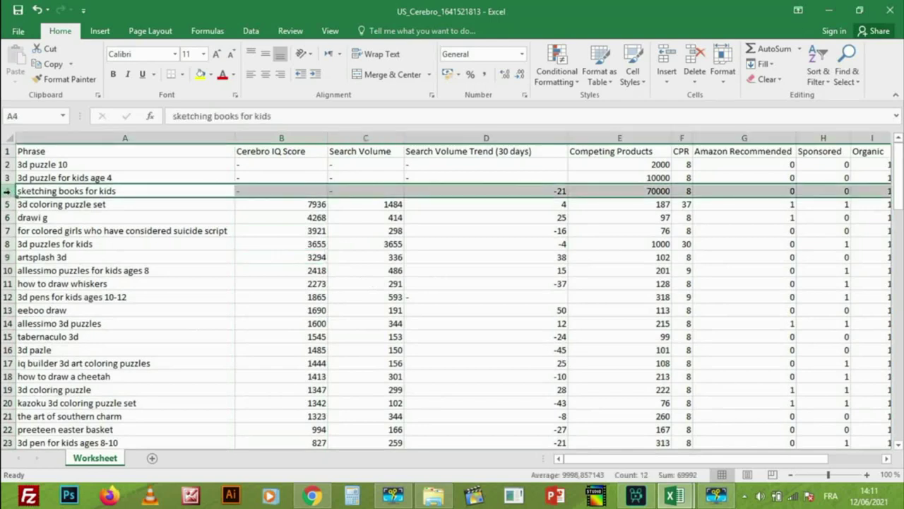
pyautogui.press('Delete')
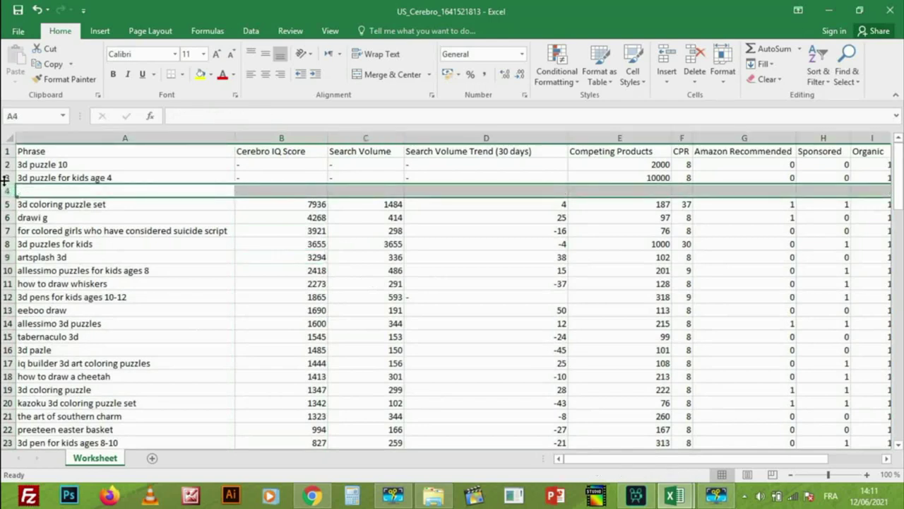
pyautogui.click(6, 178)
pyautogui.press('Delete')
pyautogui.click(9, 164)
pyautogui.press('Delete')
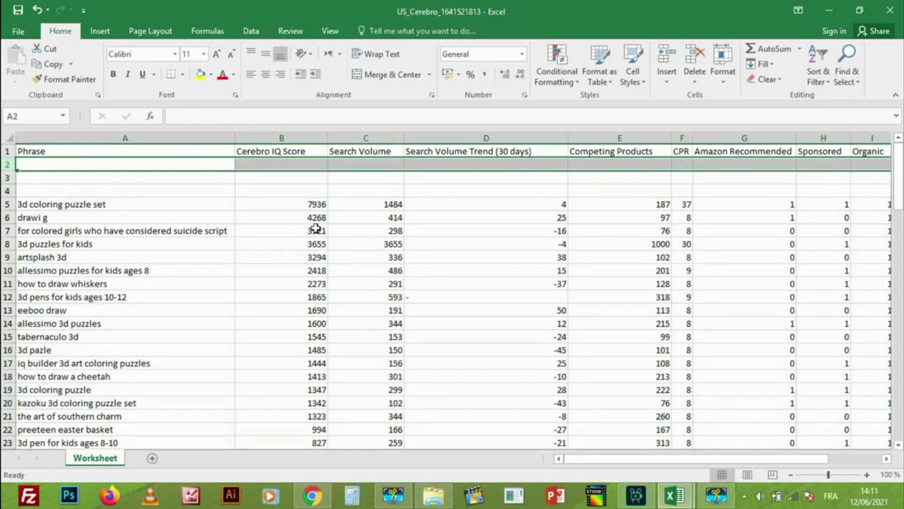
# - Clear the contents of all rows from row 59, "learning to draw for kids 8-12", to the end of the list
pyautogui.scroll(-5, 316, 229)
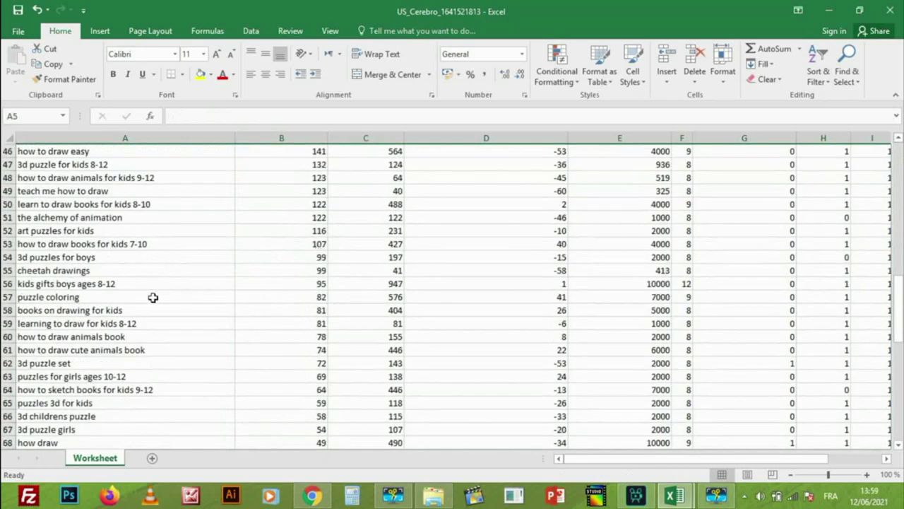
pyautogui.scroll(-2, 135, 294)
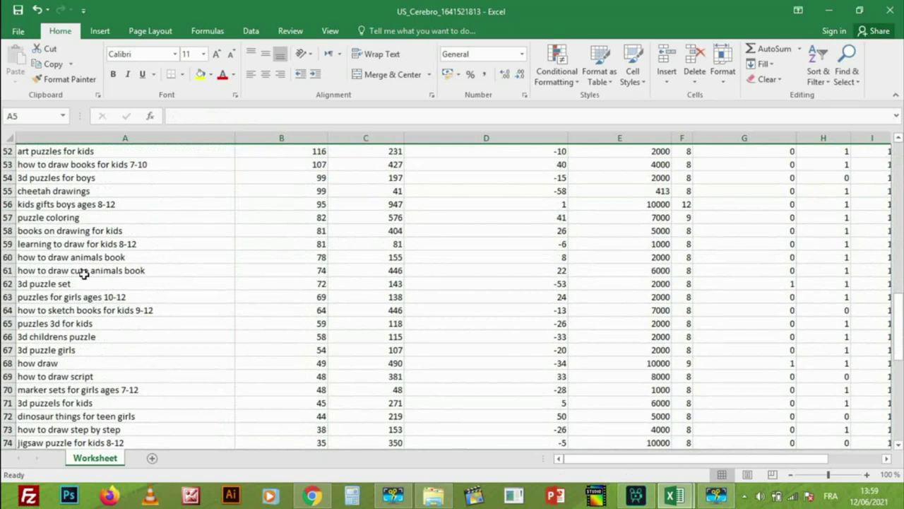
pyautogui.click(4, 244)
pyautogui.moveTo(4, 244); pyautogui.dragTo(896, 424)
pyautogui.press('Delete')
pyautogui.scroll(11, 895, 424)
pyautogui.click(363, 335)
# - Look through the remaining keywords and their scores down to row 58, "books on drawing for kids"
pyautogui.scroll(8, 430, 317)
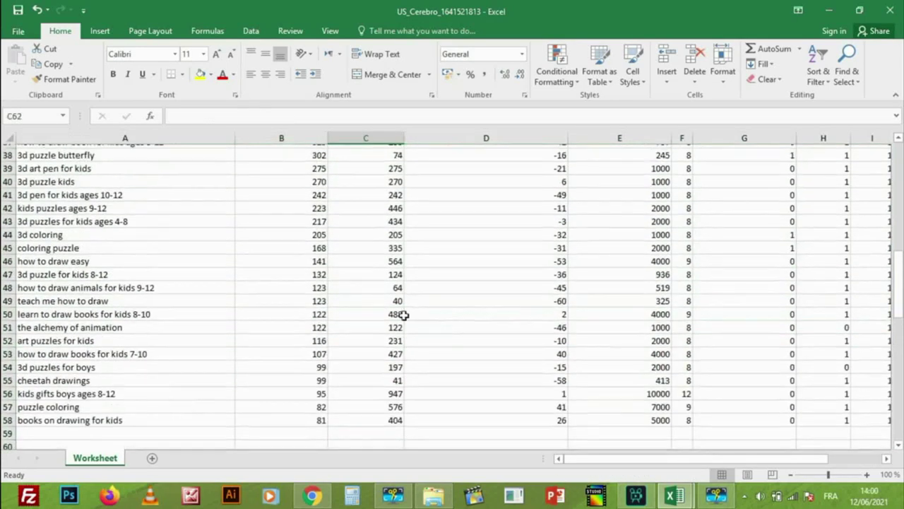
pyautogui.scroll(-3, 212, 297)
pyautogui.scroll(-2, 190, 303)
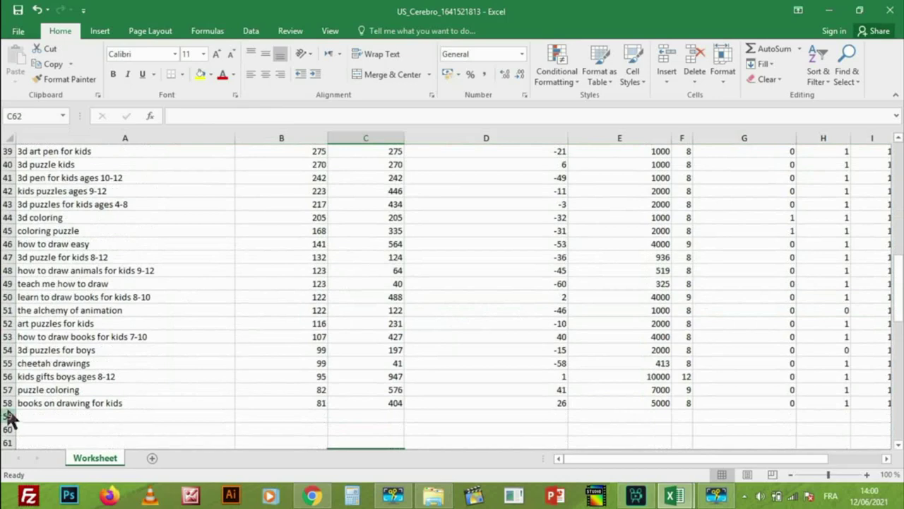
pyautogui.scroll(11, 111, 361)
pyautogui.scroll(2, 111, 361)
pyautogui.scroll(-10, 205, 332)
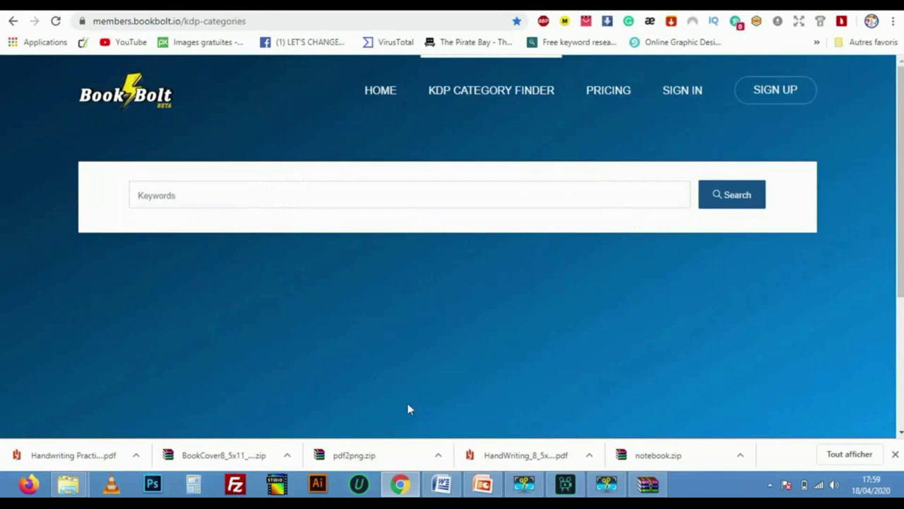
# - Search Book Bolt's KDP Category Finder for "Handwriting Practice Paper Book", taken from the Word title, and look through the suggested categories
pyautogui.click(442, 484)
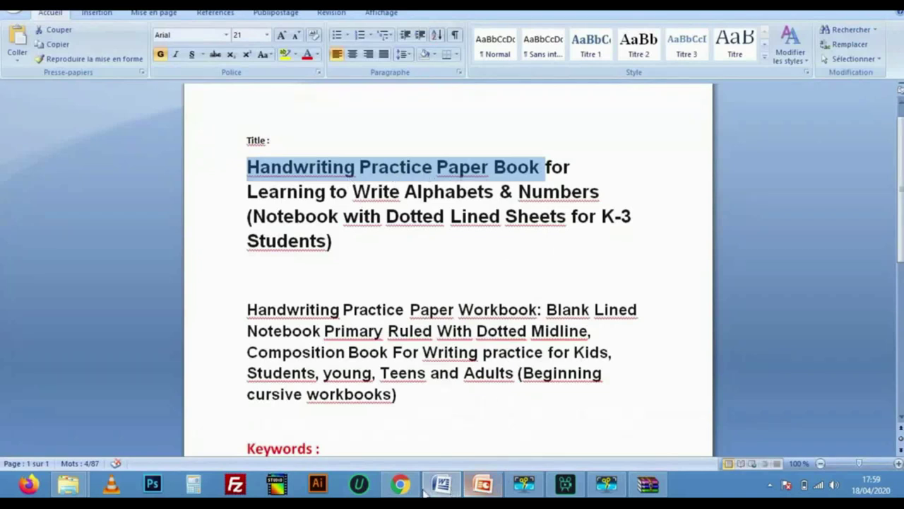
pyautogui.click(400, 484)
pyautogui.click(337, 194)
pyautogui.press('Down')
pyautogui.press('Return')
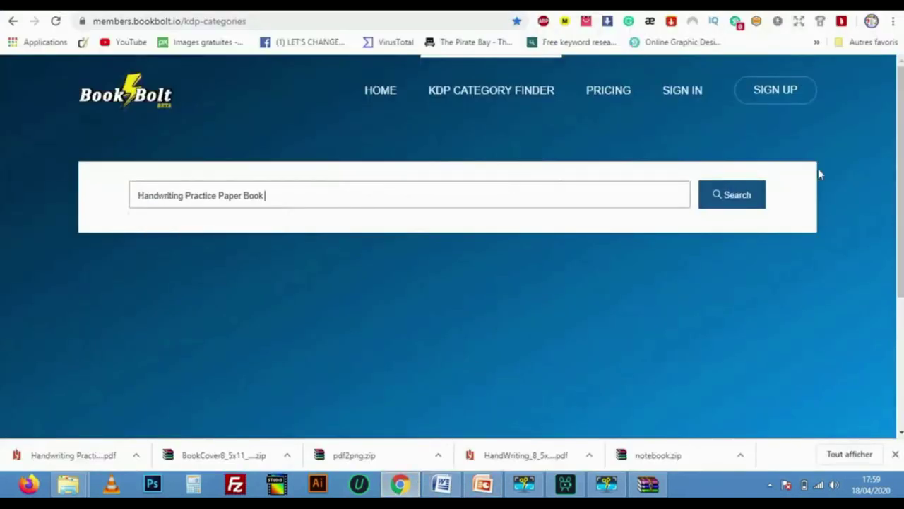
pyautogui.click(739, 202)
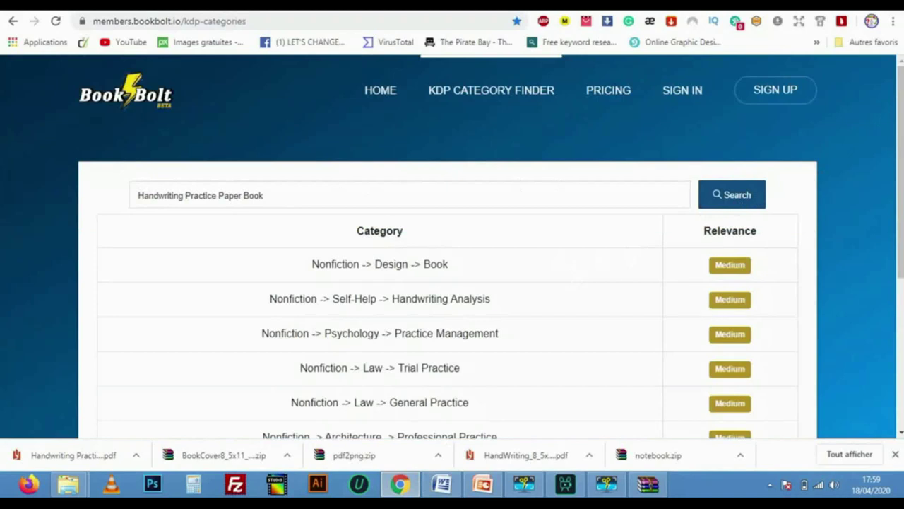
pyautogui.scroll(-2, 337, 289)
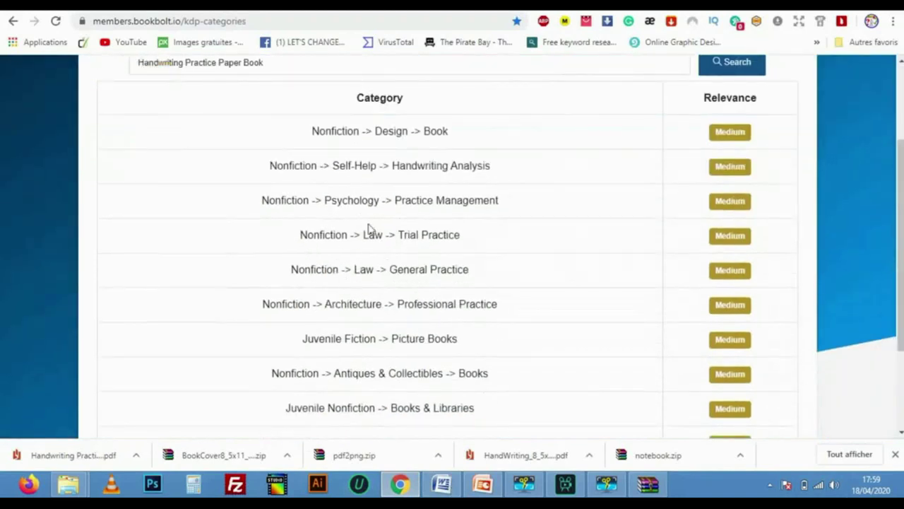
pyautogui.scroll(2, 364, 329)
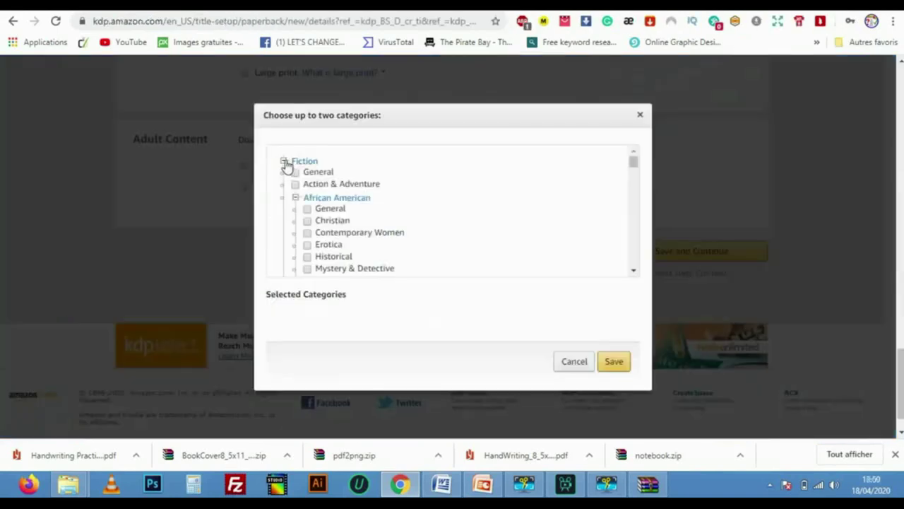
# - In the KDP category chooser, collapse Fiction and browse Nonfiction down to its Design subcategories
pyautogui.click(283, 161)
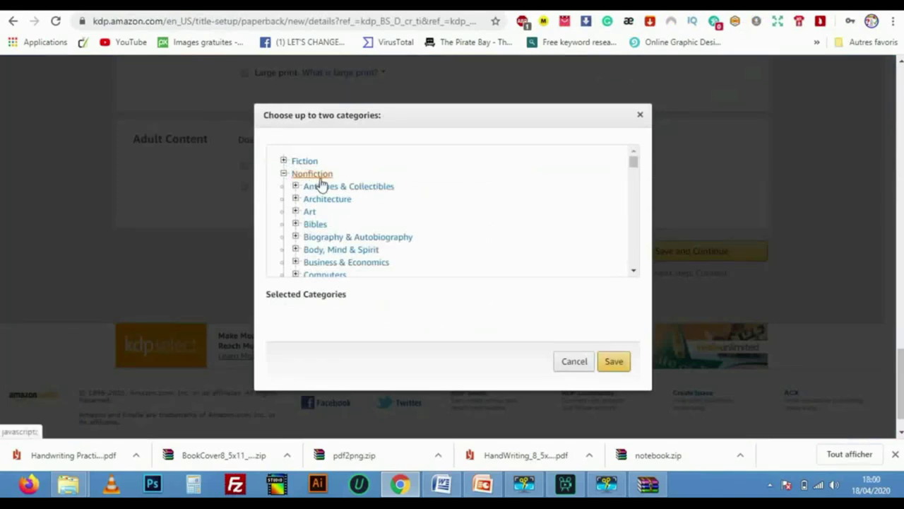
pyautogui.scroll(-4, 333, 203)
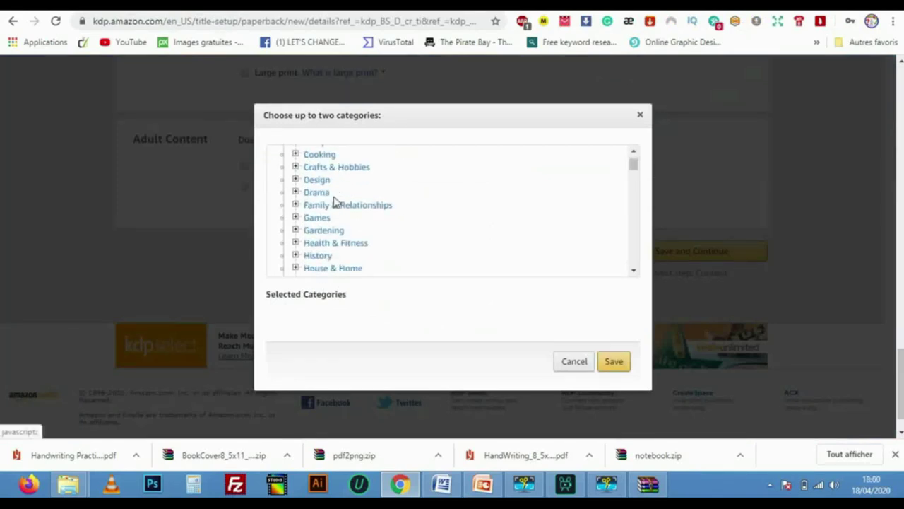
pyautogui.click(296, 181)
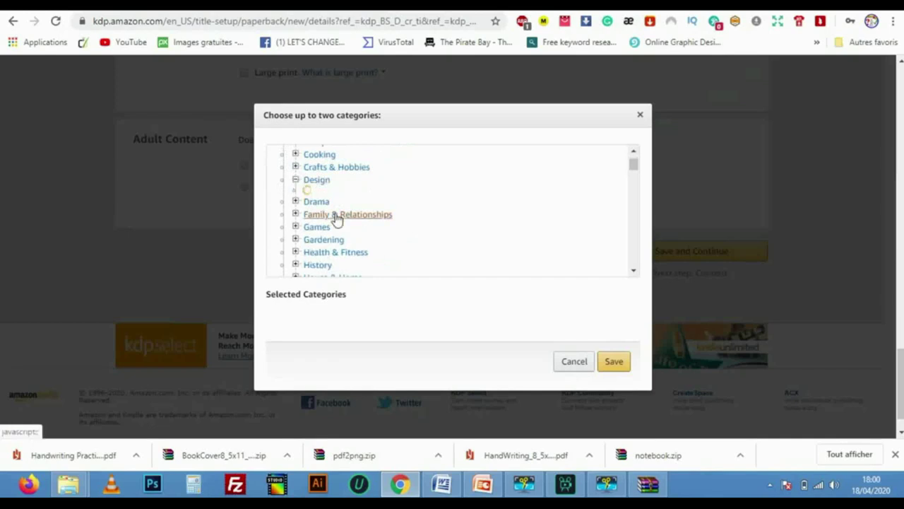
pyautogui.click(608, 376)
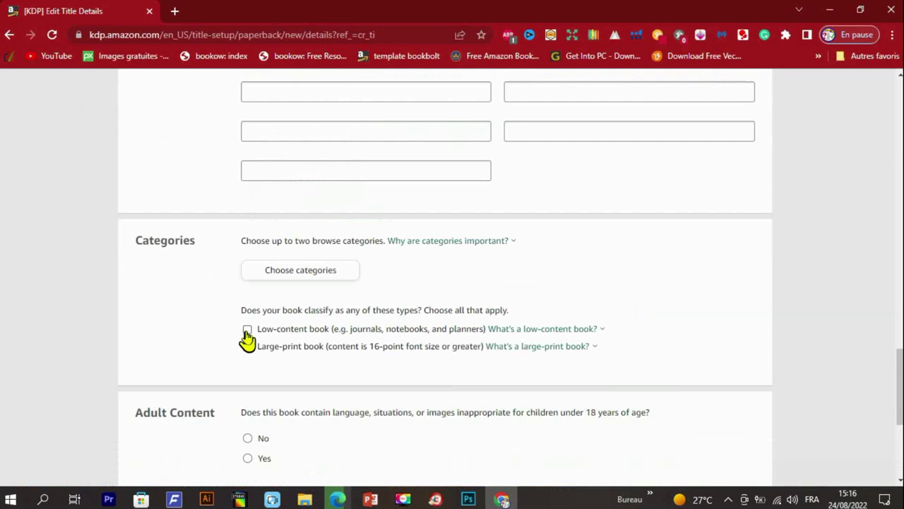
# - Mark the paperback as a low-content book without adult content, and save the details to continue to the Content page
pyautogui.click(247, 329)
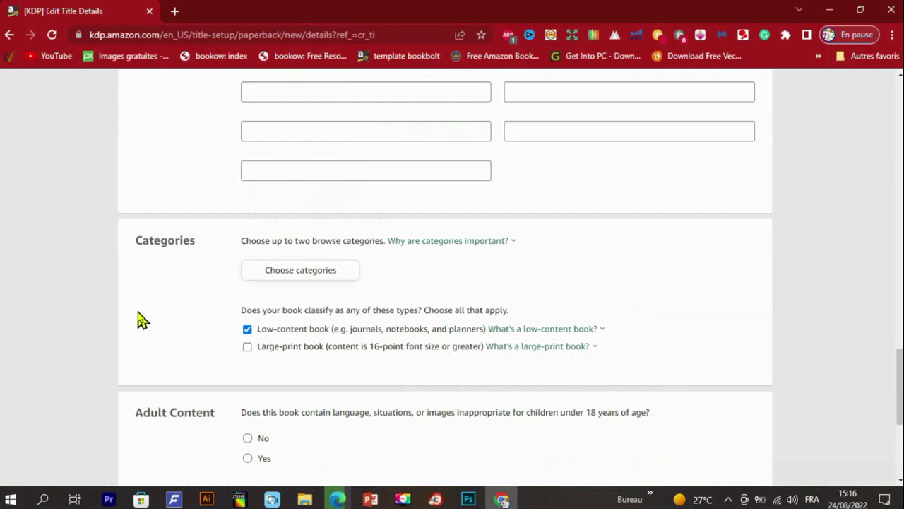
pyautogui.scroll(-2, 141, 320)
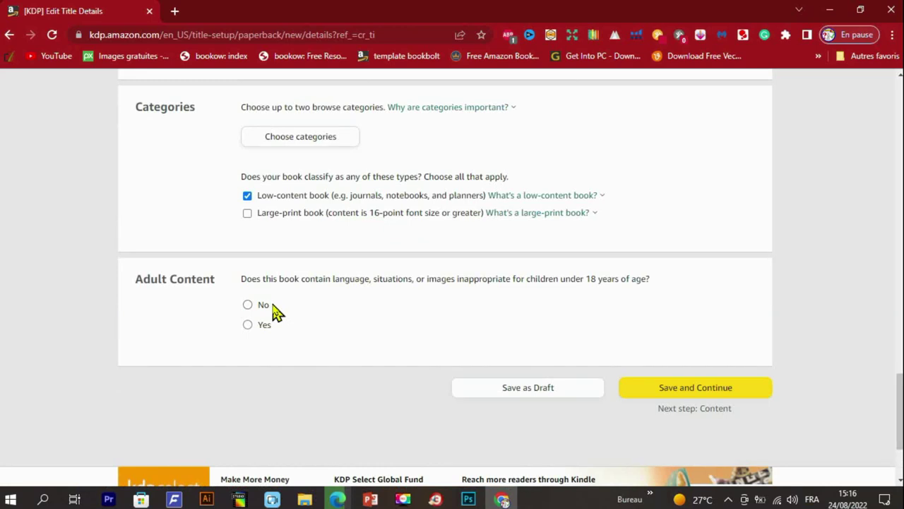
pyautogui.click(249, 306)
pyautogui.scroll(-2, 318, 346)
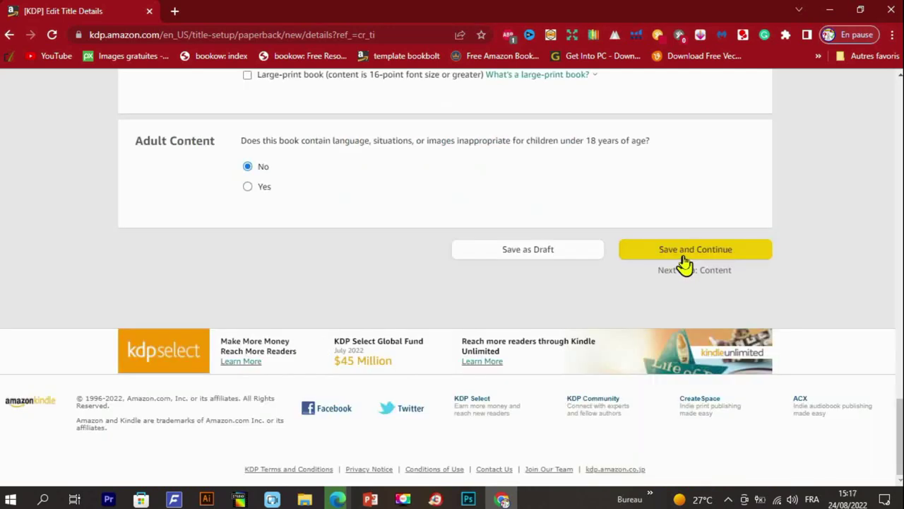
pyautogui.click(683, 257)
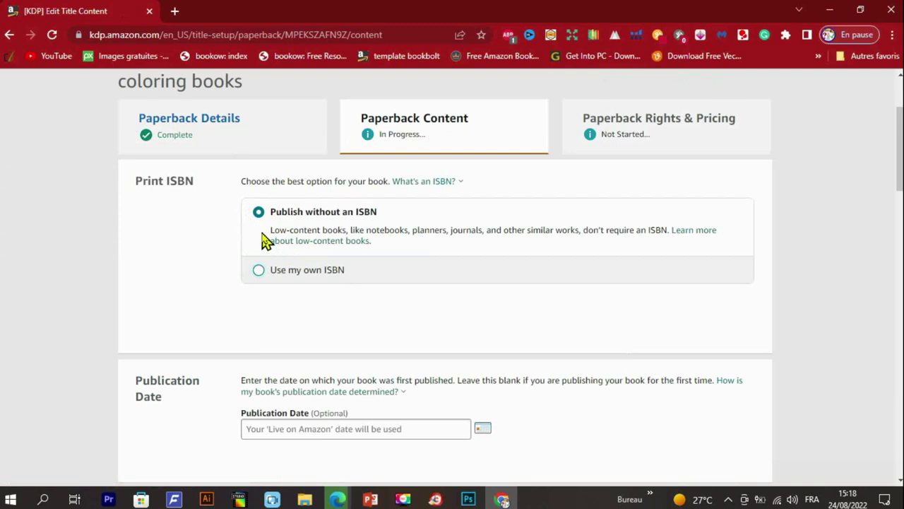
# - Set the paperback's publication date to 08/24/2022
pyautogui.scroll(-4, 400, 329)
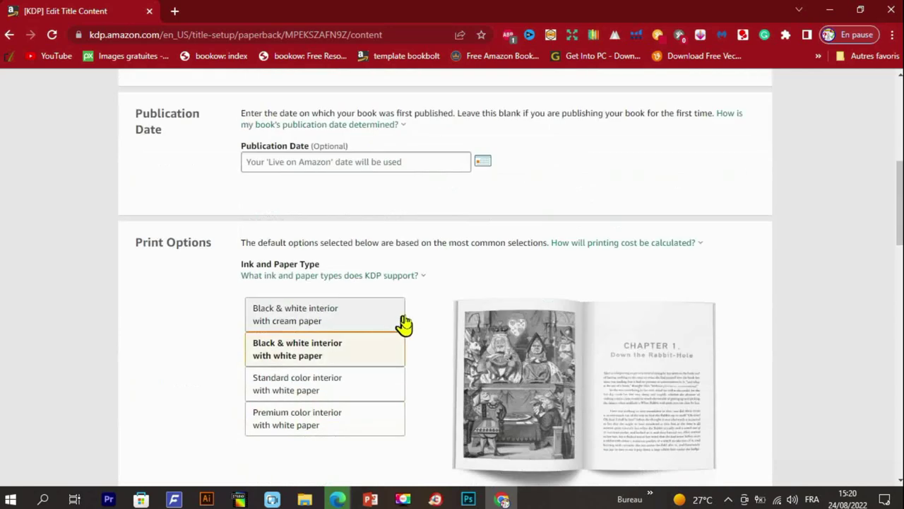
pyautogui.click(329, 162)
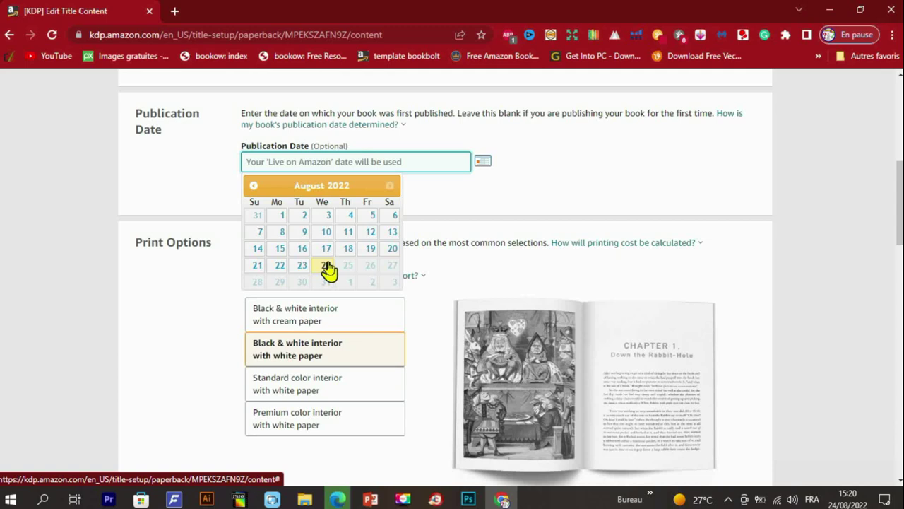
pyautogui.click(327, 265)
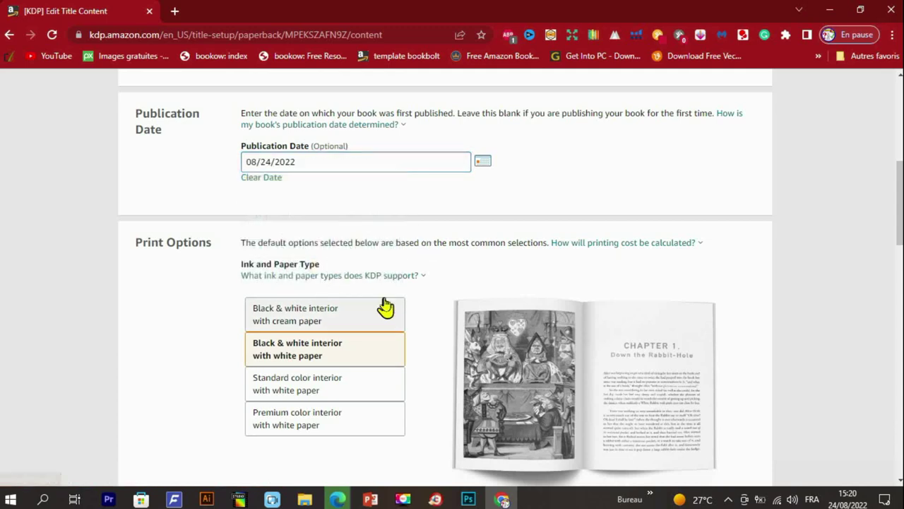
# - Review the ink, paper, bleed and cover finish options, and view the available trim sizes without choosing a different one
pyautogui.scroll(-2, 182, 279)
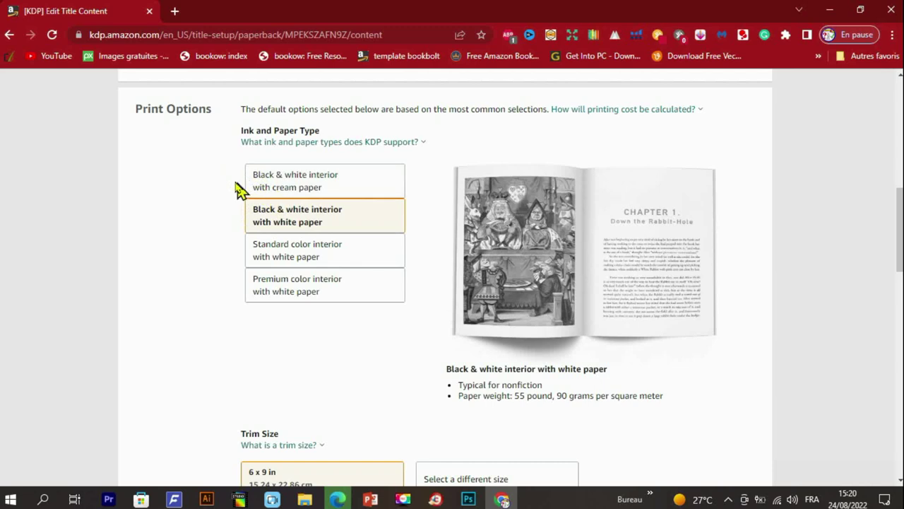
pyautogui.scroll(-4, 278, 258)
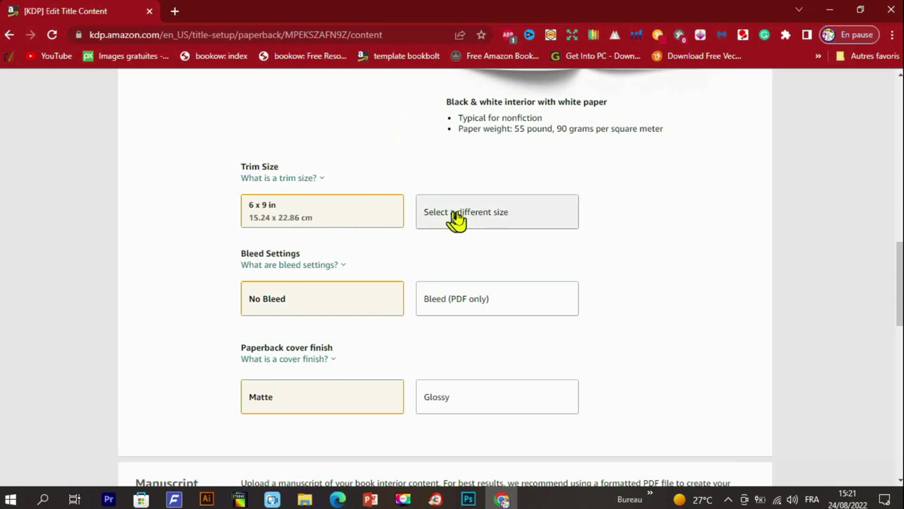
pyautogui.click(484, 213)
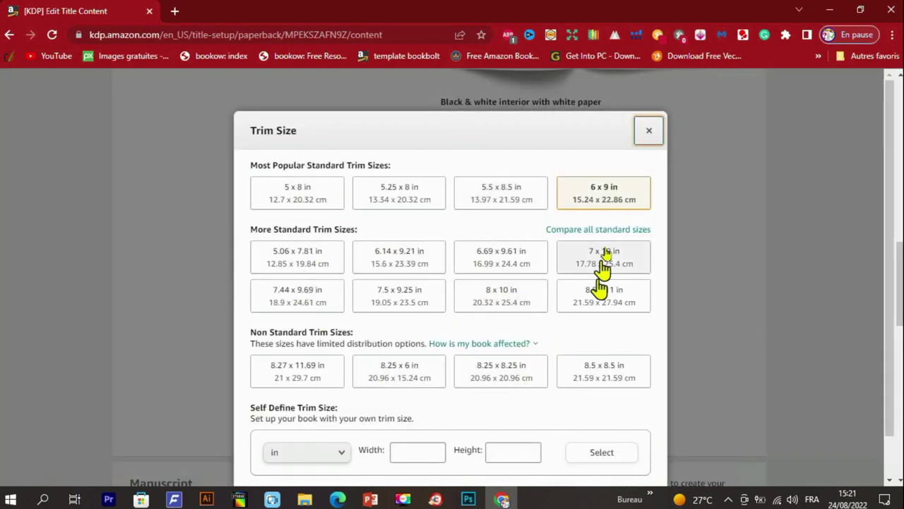
pyautogui.click(649, 131)
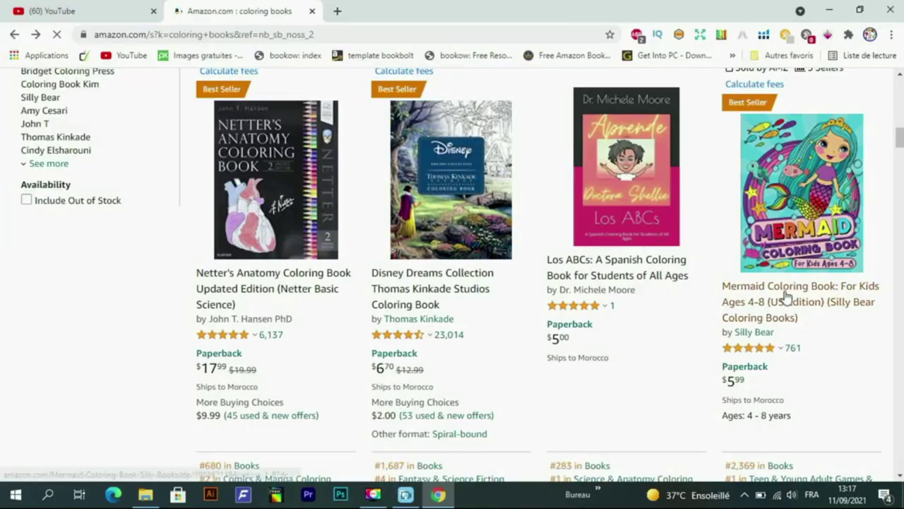
# - Open the Mermaid Coloring Book: For Kids Ages 4-8 from the Amazon results and preview its sample pages
pyautogui.click(785, 297)
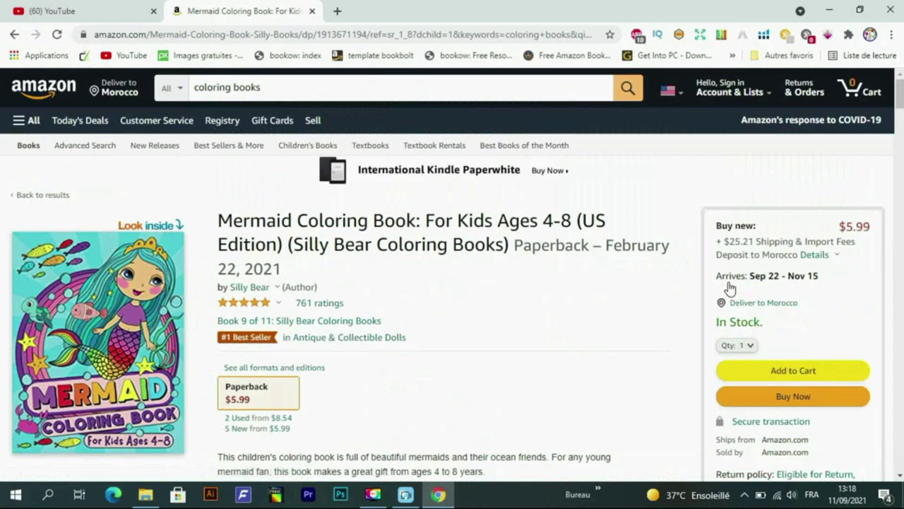
pyautogui.click(162, 225)
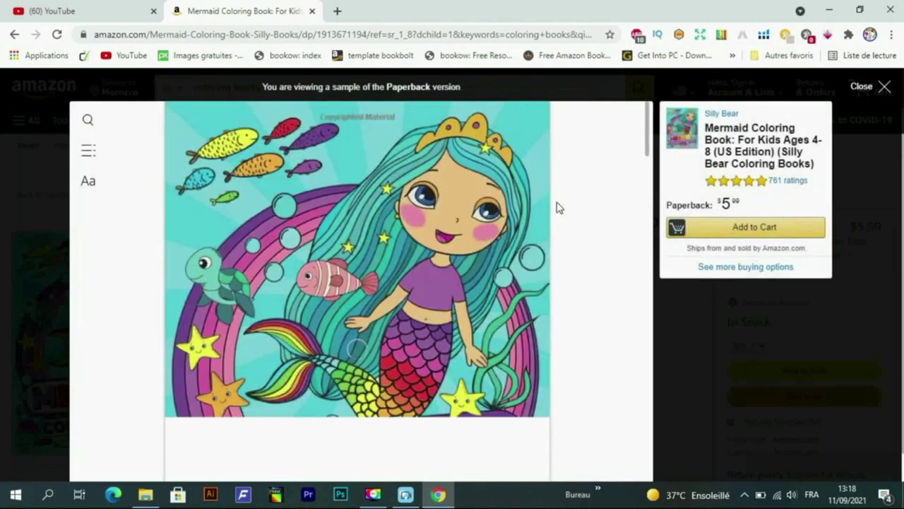
# - Look through the Mermaid Coloring Book sample's interior pages and back cover to study how the coloring pages are laid out
pyautogui.scroll(-5, 544, 212)
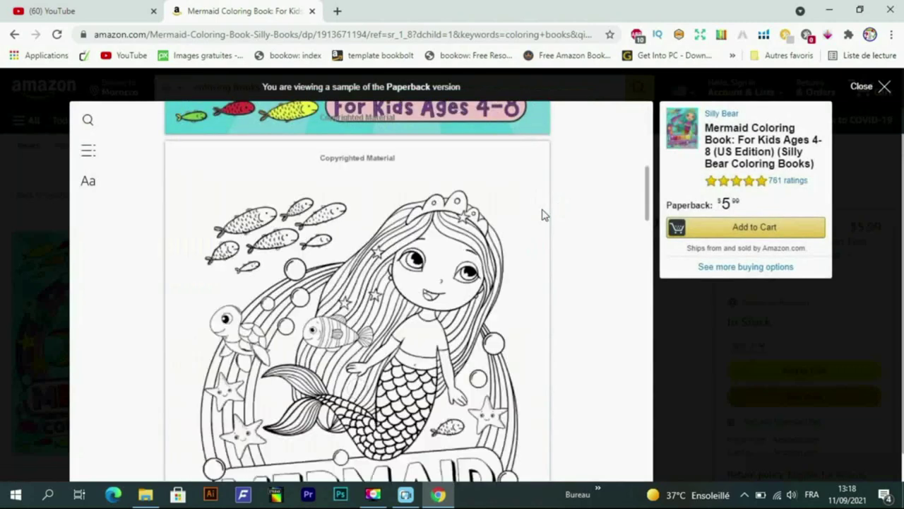
pyautogui.scroll(-5, 544, 215)
pyautogui.scroll(-4, 544, 215)
pyautogui.scroll(-15, 343, 318)
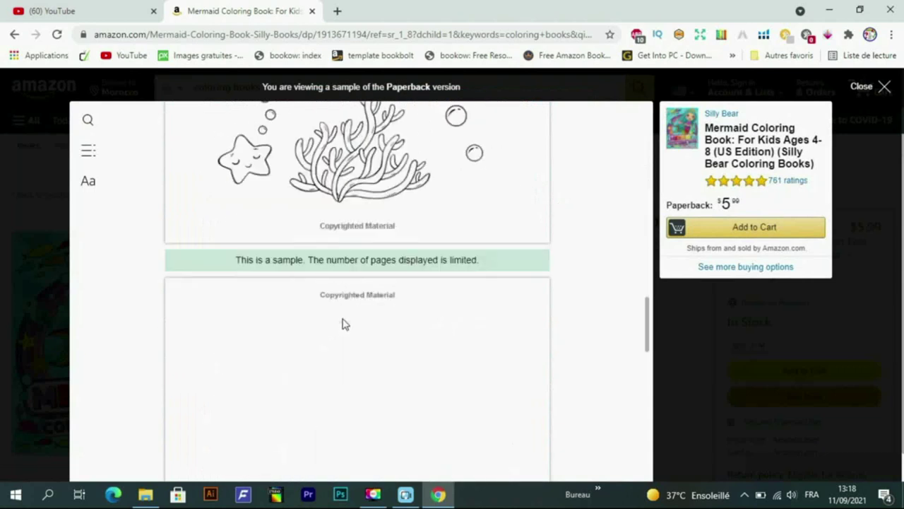
pyautogui.scroll(-10, 357, 300)
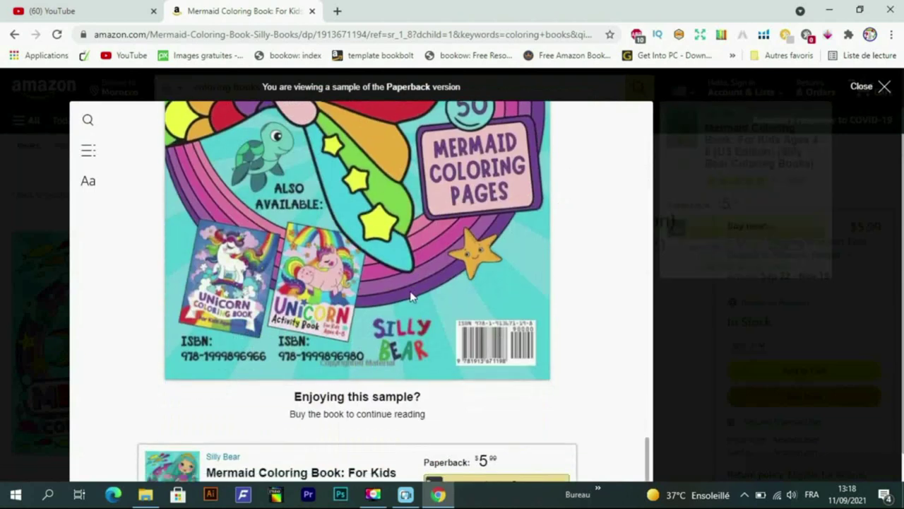
pyautogui.scroll(4, 413, 297)
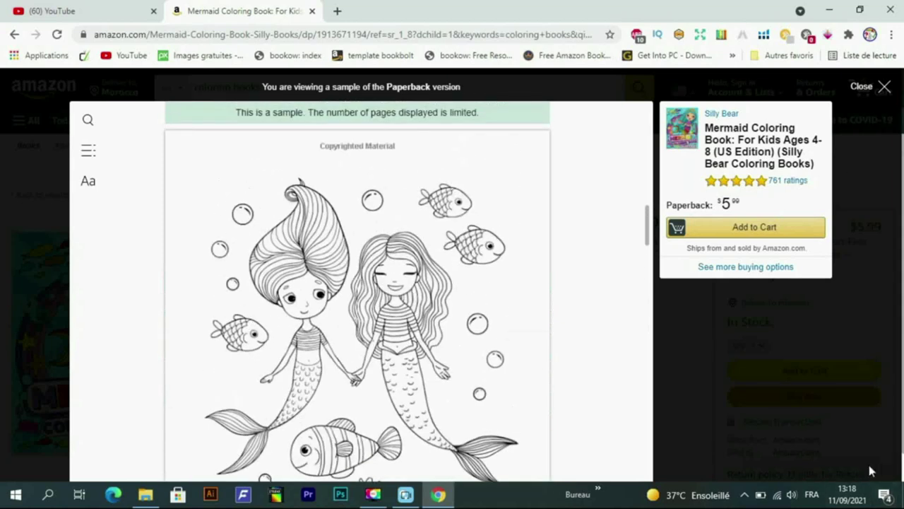
pyautogui.click(730, 287)
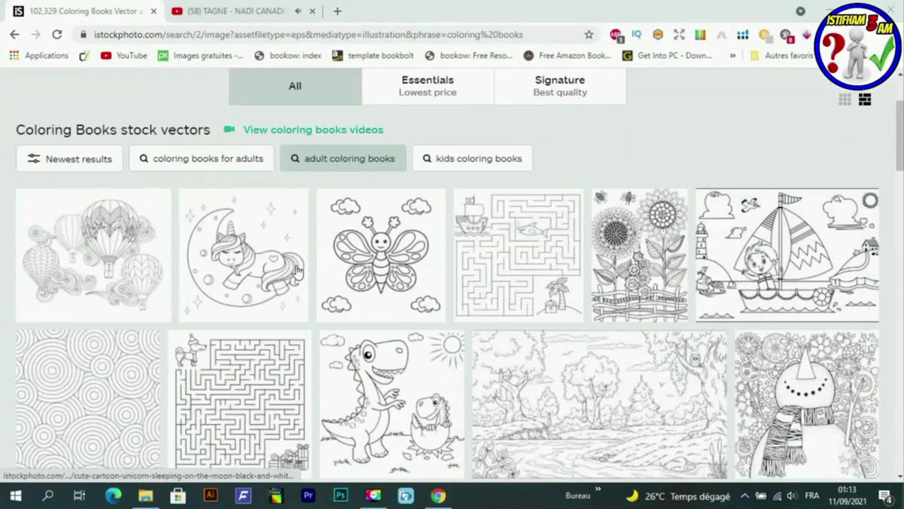
# - Browse the first page of iStock's vector results for coloring books
pyautogui.scroll(-4, 390, 282)
pyautogui.scroll(-10, 390, 283)
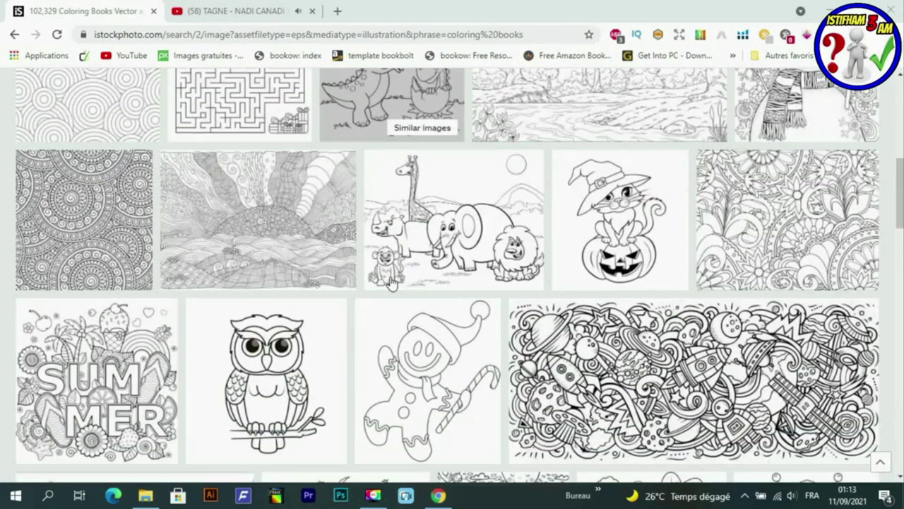
pyautogui.scroll(-15, 392, 284)
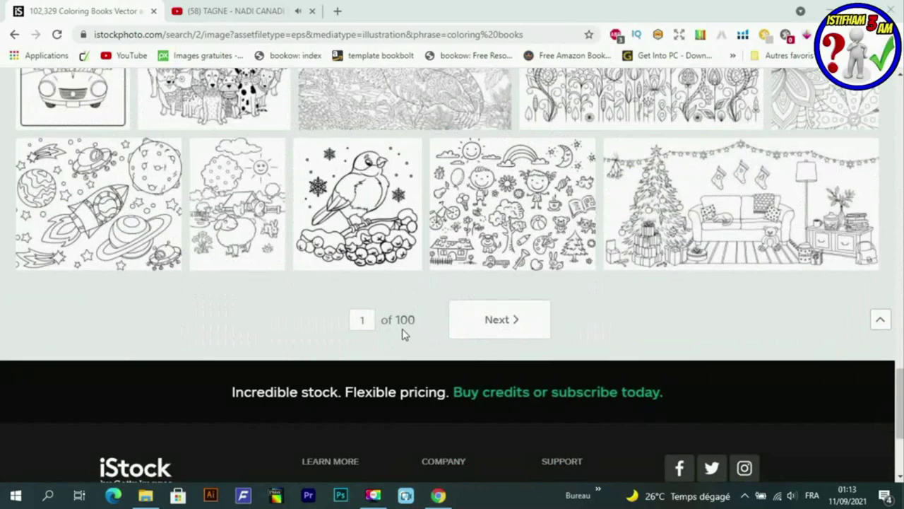
pyautogui.scroll(15, 421, 278)
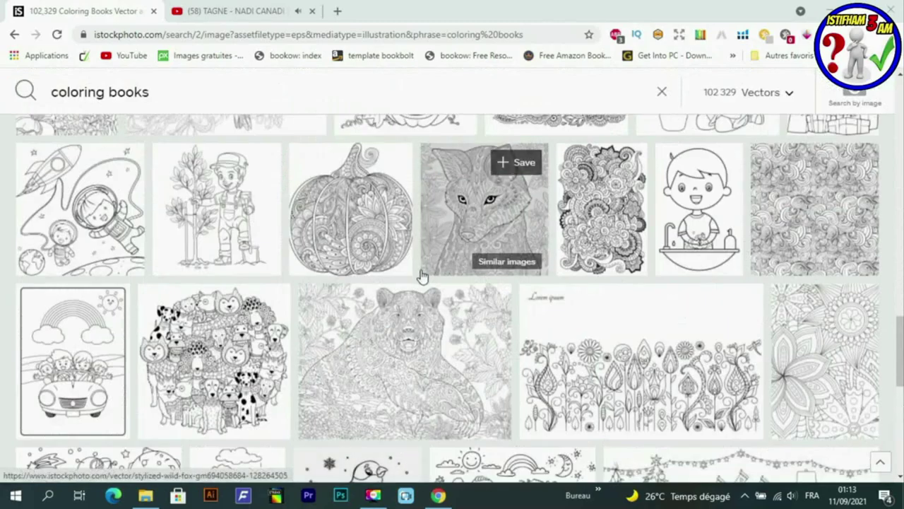
pyautogui.scroll(5, 422, 283)
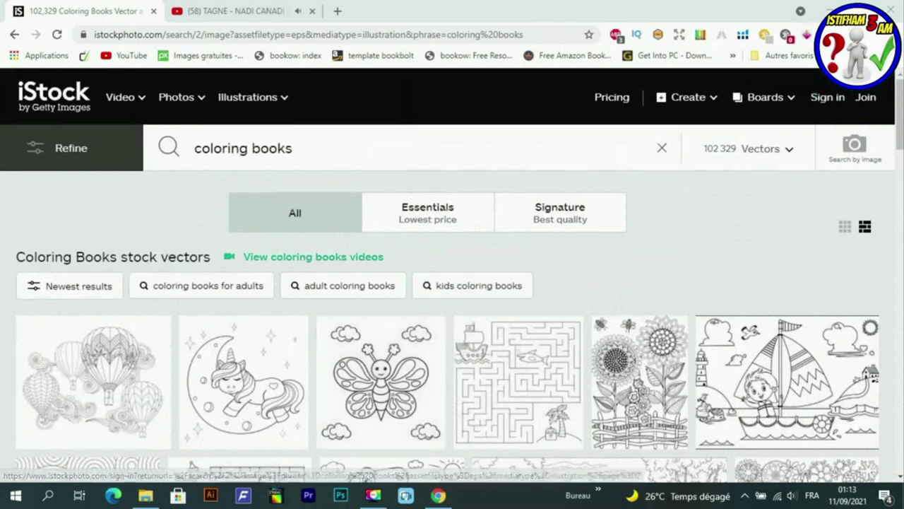
# - List the images of the iStock results page in the image downloader extension and look through them
pyautogui.click(806, 36)
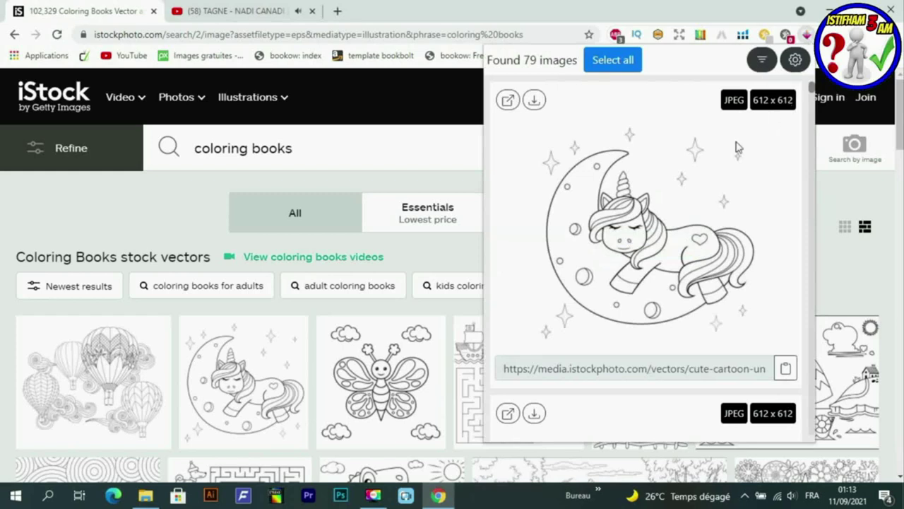
pyautogui.scroll(-11, 634, 240)
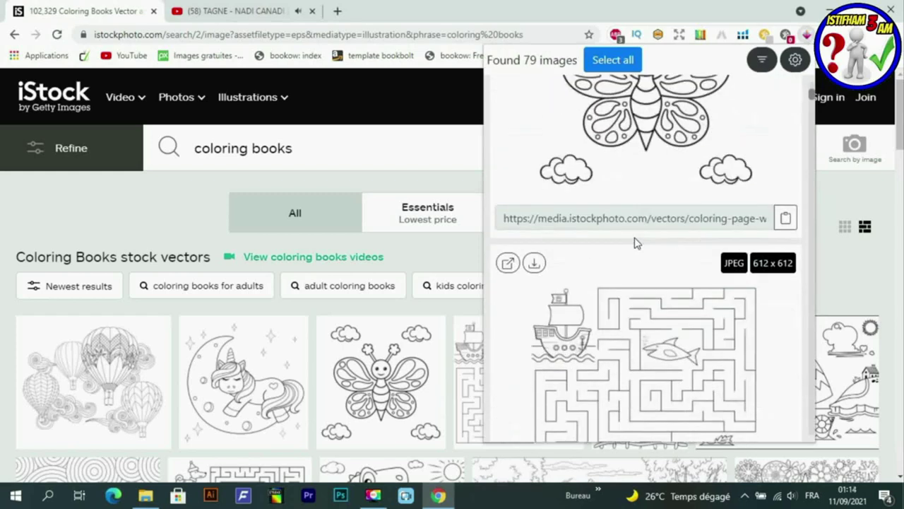
pyautogui.scroll(-5, 634, 243)
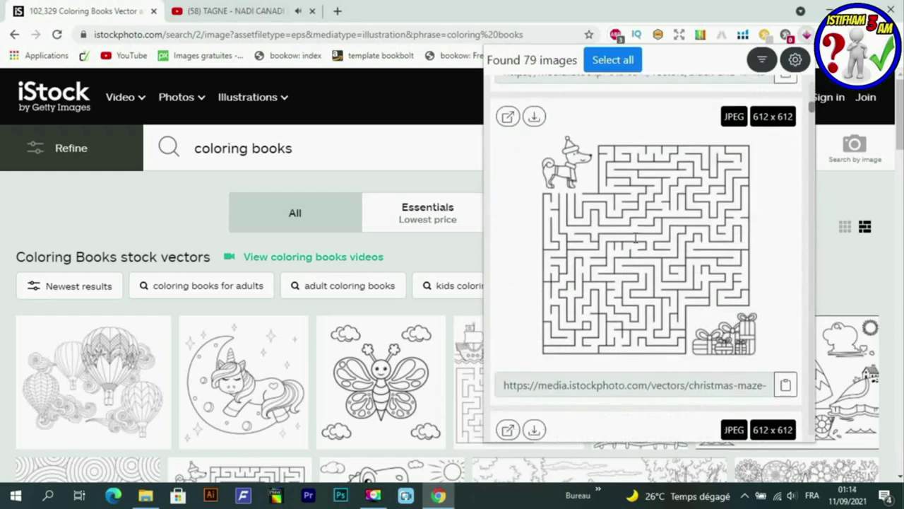
pyautogui.scroll(6, 634, 243)
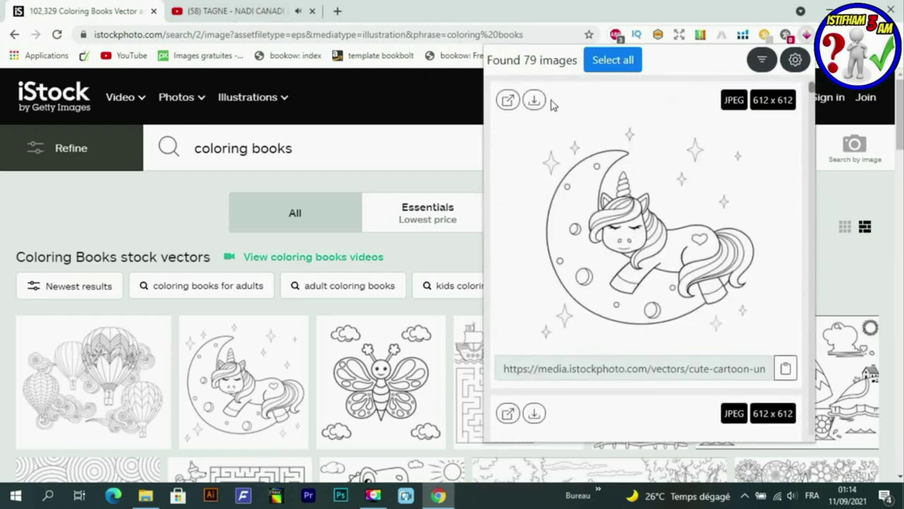
# - Select all the images found by the downloader, check the selection, and deselect them all
pyautogui.click(621, 67)
pyautogui.scroll(-3, 673, 215)
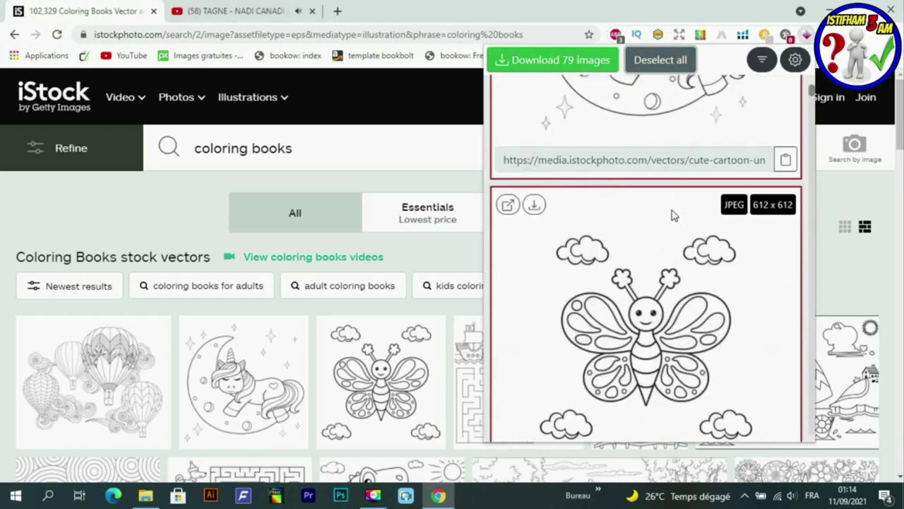
pyautogui.scroll(-3, 673, 216)
pyautogui.scroll(5, 653, 152)
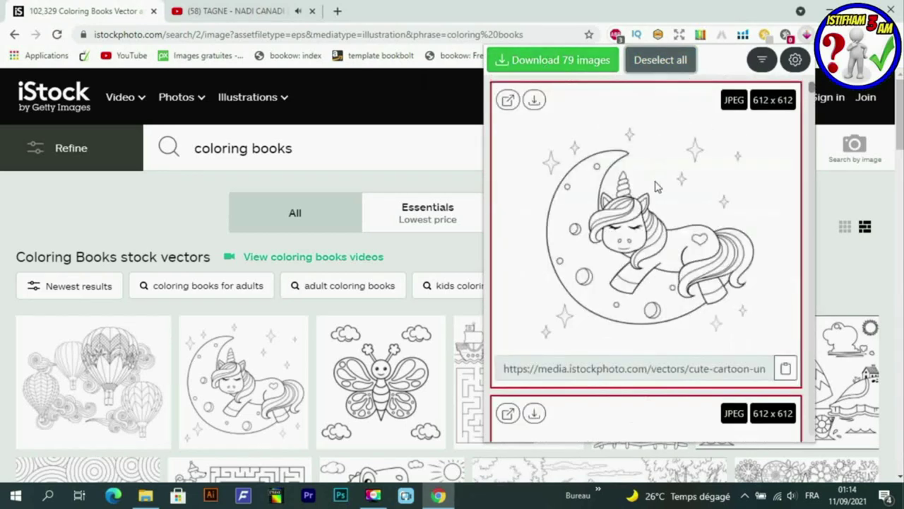
pyautogui.click(650, 67)
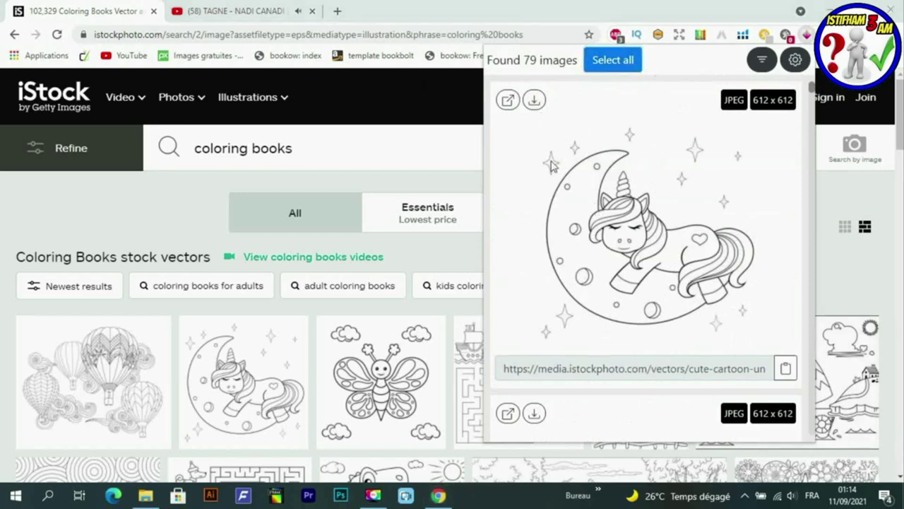
# - Download the sleeping unicorn, butterfly and dinosaur coloring images individually from the downloader's list
pyautogui.click(535, 101)
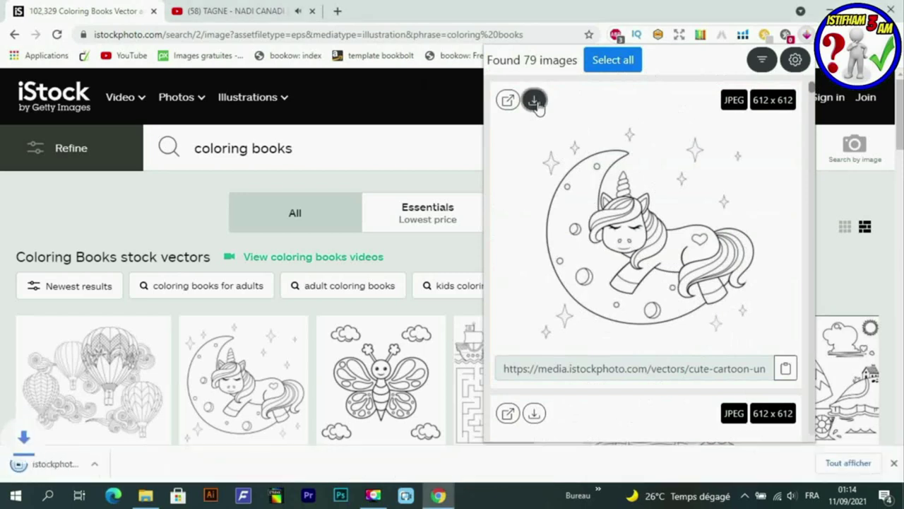
pyautogui.scroll(-1, 654, 256)
pyautogui.scroll(-4, 654, 255)
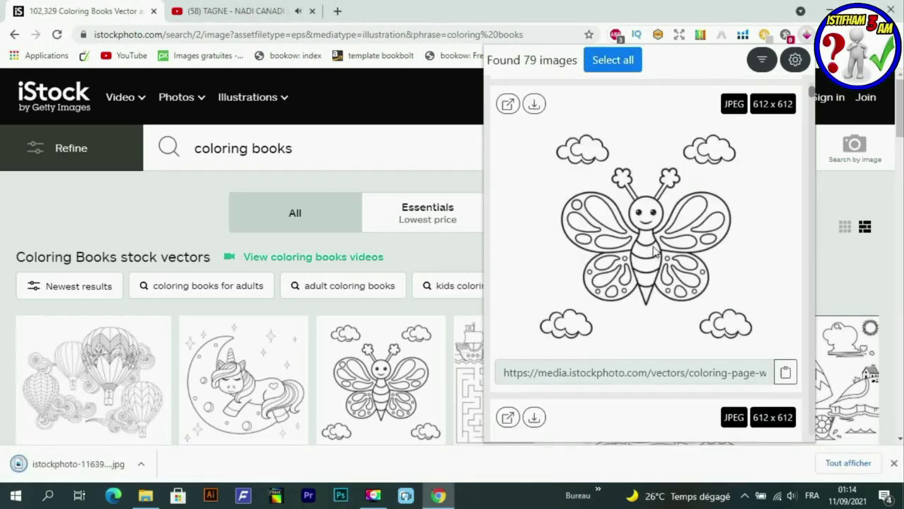
pyautogui.click(534, 103)
pyautogui.scroll(-12, 630, 210)
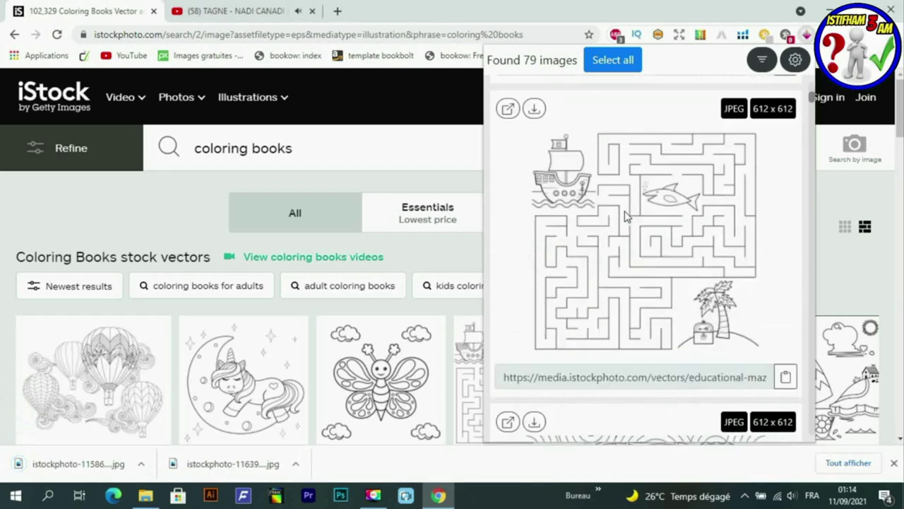
pyautogui.scroll(-4, 625, 218)
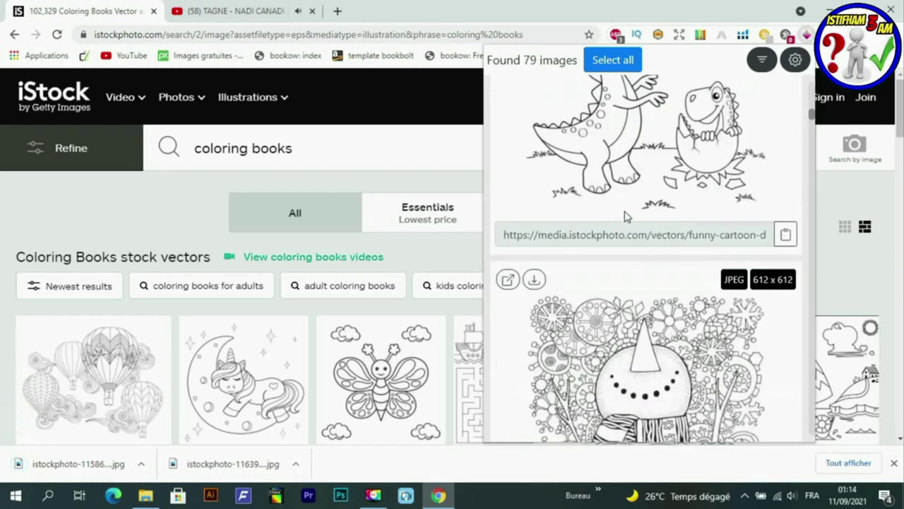
pyautogui.click(535, 121)
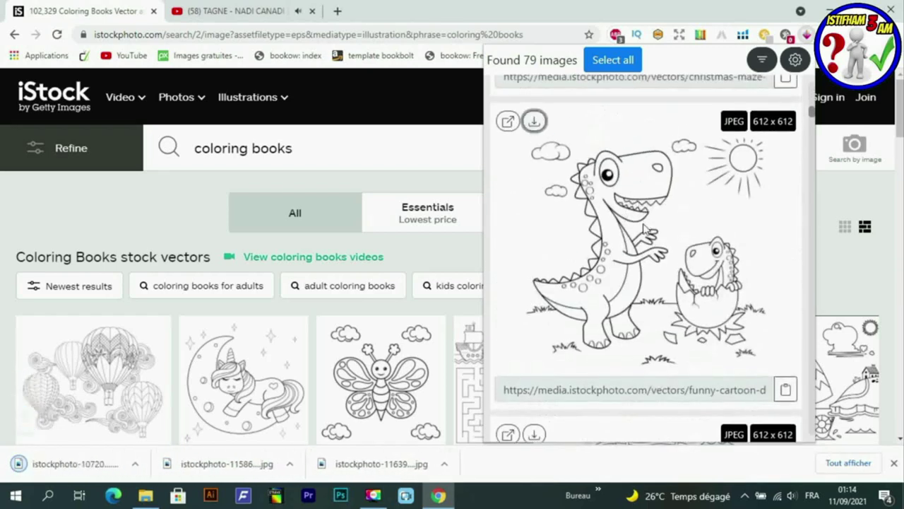
# - Download the Halloween cat and owl coloring images individually and look through the remaining images in the list
pyautogui.scroll(-6, 643, 230)
pyautogui.scroll(-8, 643, 230)
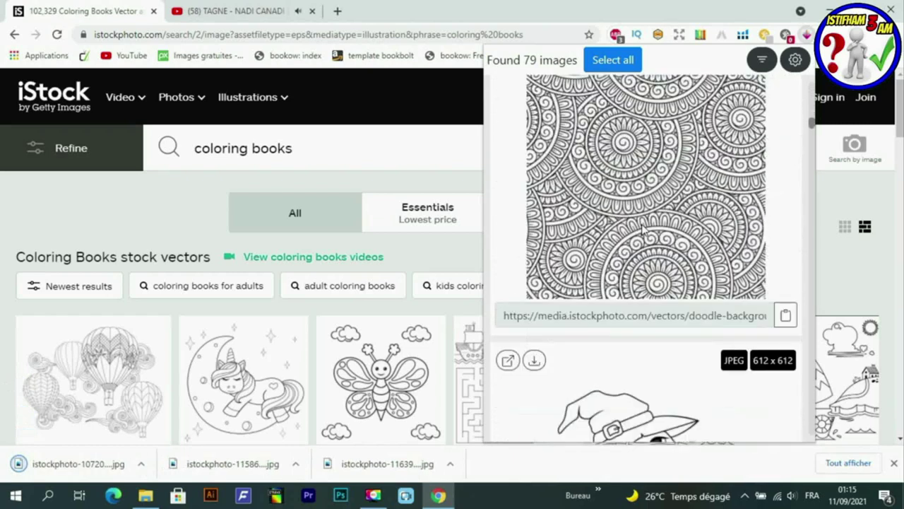
pyautogui.scroll(2, 643, 230)
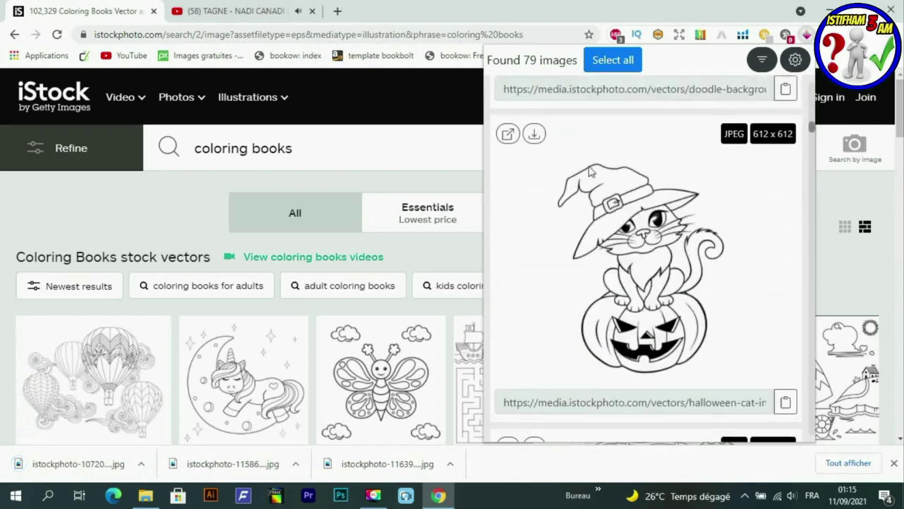
pyautogui.click(535, 134)
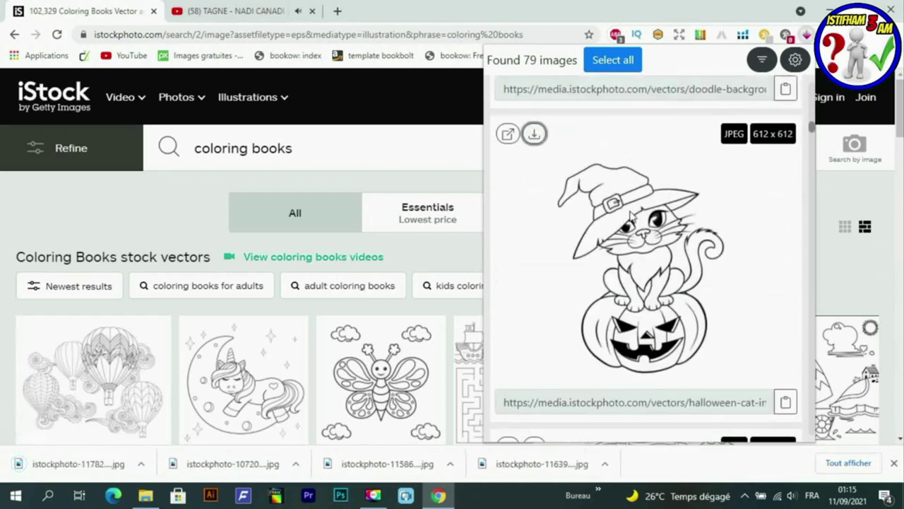
pyautogui.scroll(-9, 630, 219)
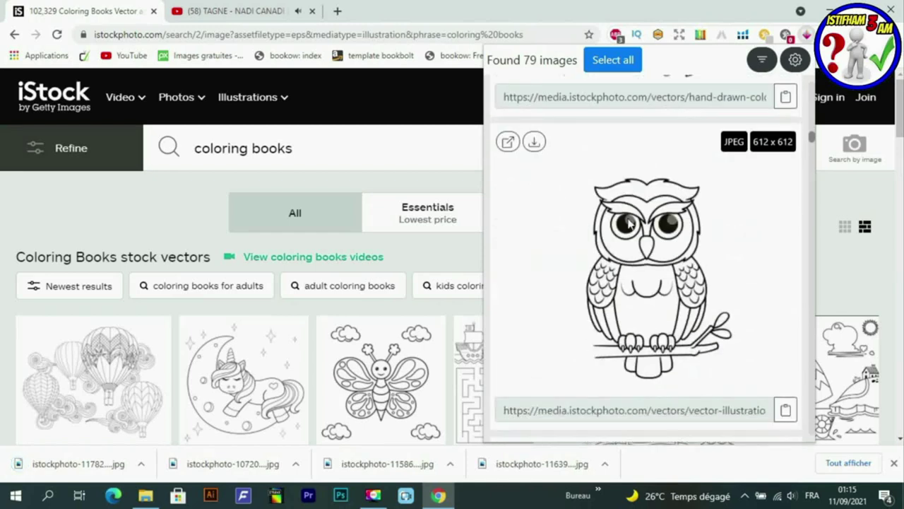
pyautogui.click(535, 144)
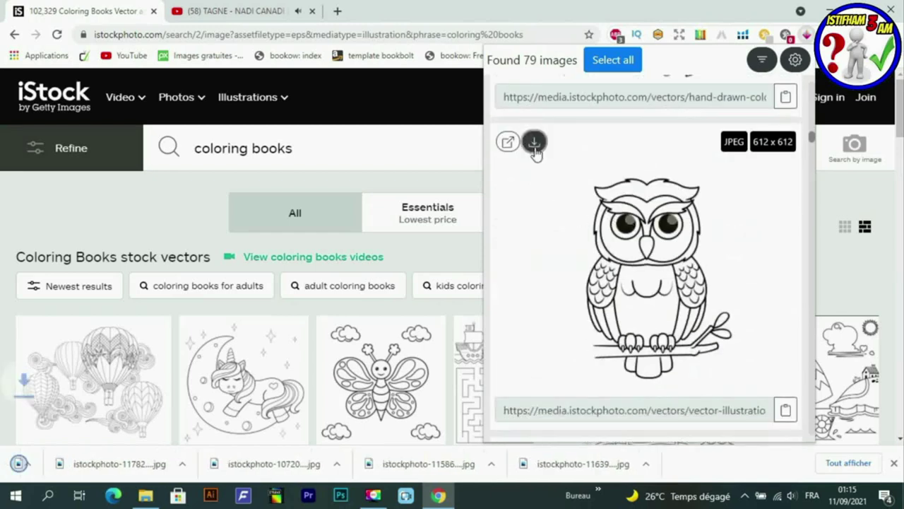
pyautogui.scroll(-15, 664, 293)
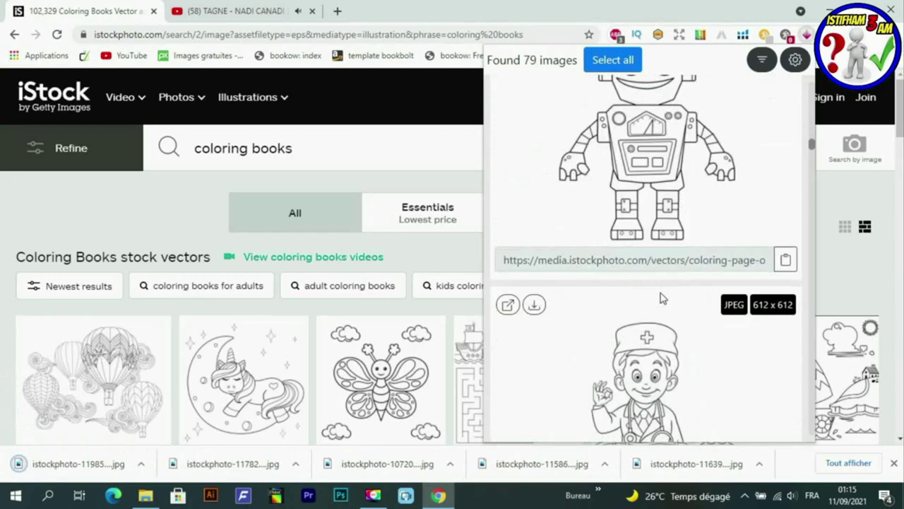
pyautogui.scroll(-10, 678, 332)
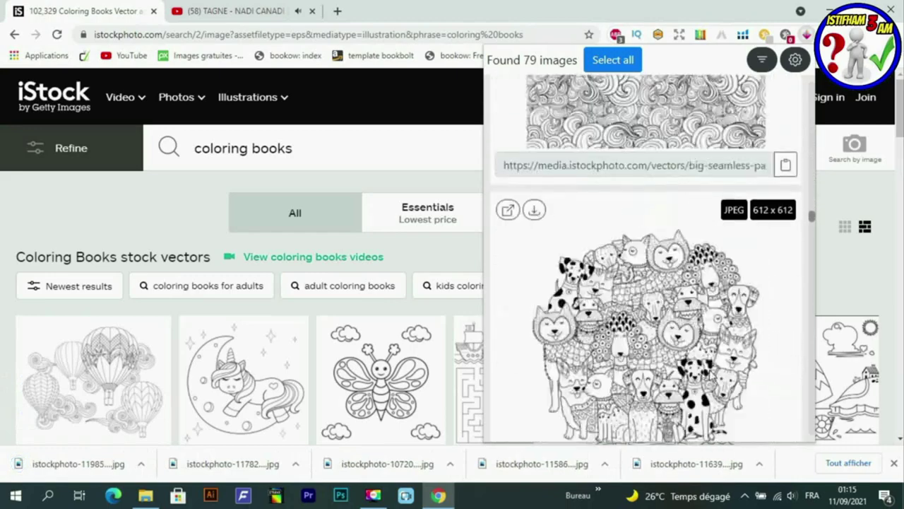
# - Close the image downloader and go to page 2 of the iStock coloring books results
pyautogui.click(881, 143)
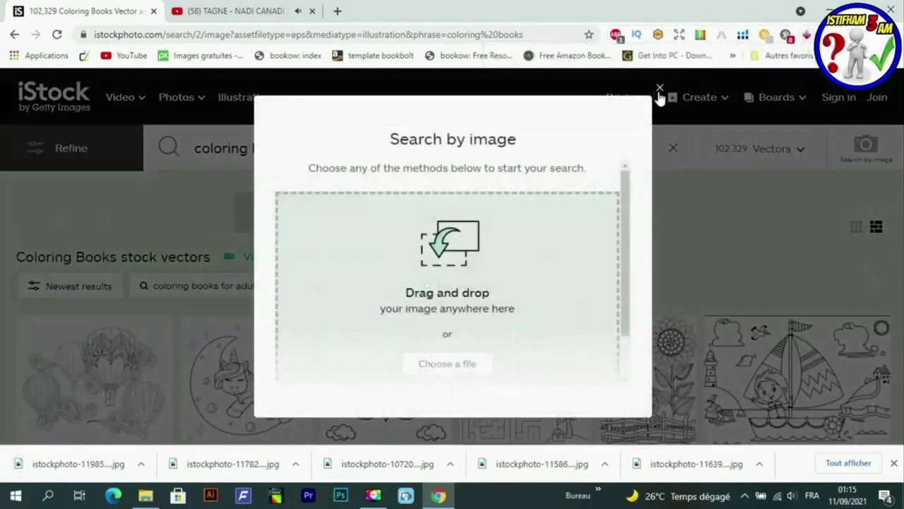
pyautogui.press('Escape')
pyautogui.scroll(-20, 615, 212)
pyautogui.scroll(4, 617, 260)
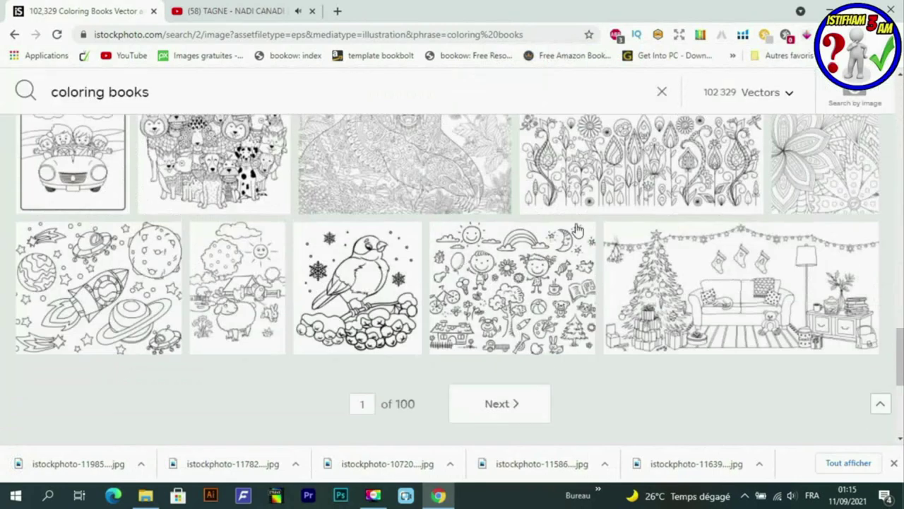
pyautogui.click(496, 403)
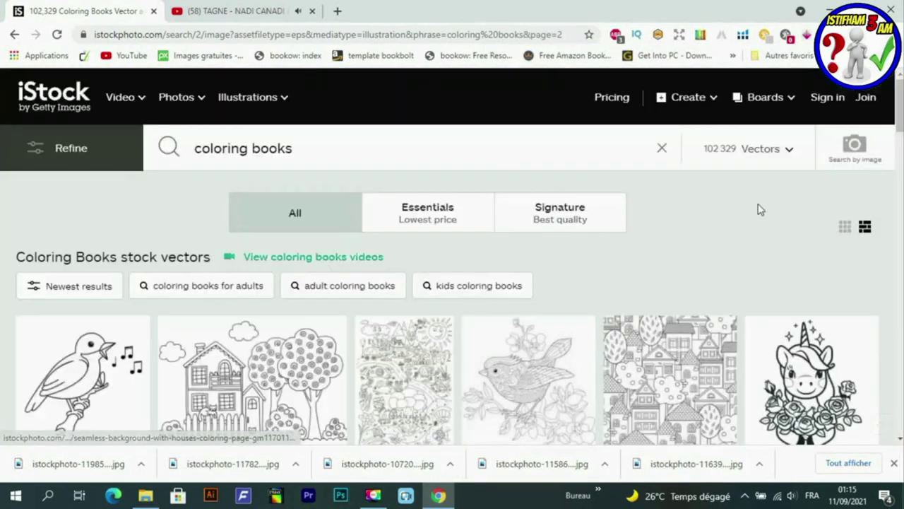
pyautogui.scroll(-2, 759, 208)
pyautogui.scroll(2, 452, 282)
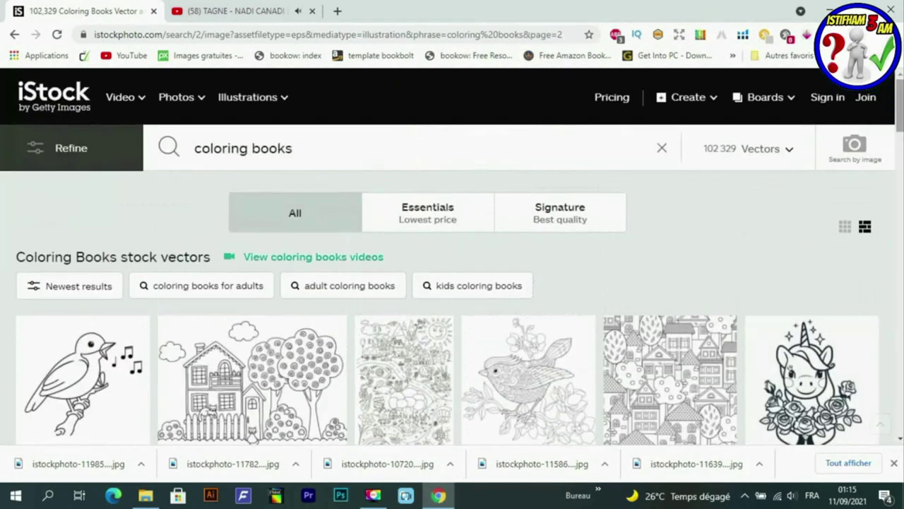
# - List the images of results page 2 in the image downloader and download the singing bird image
pyautogui.click(805, 37)
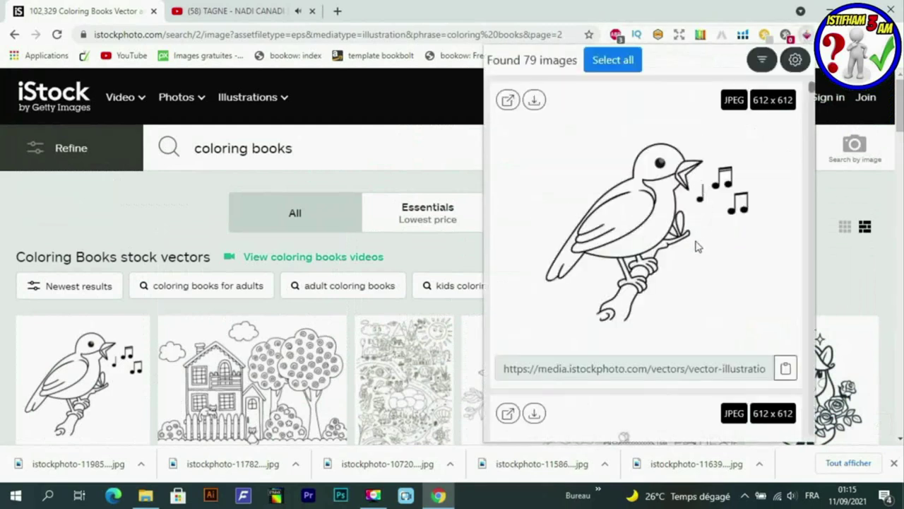
pyautogui.scroll(-7, 593, 264)
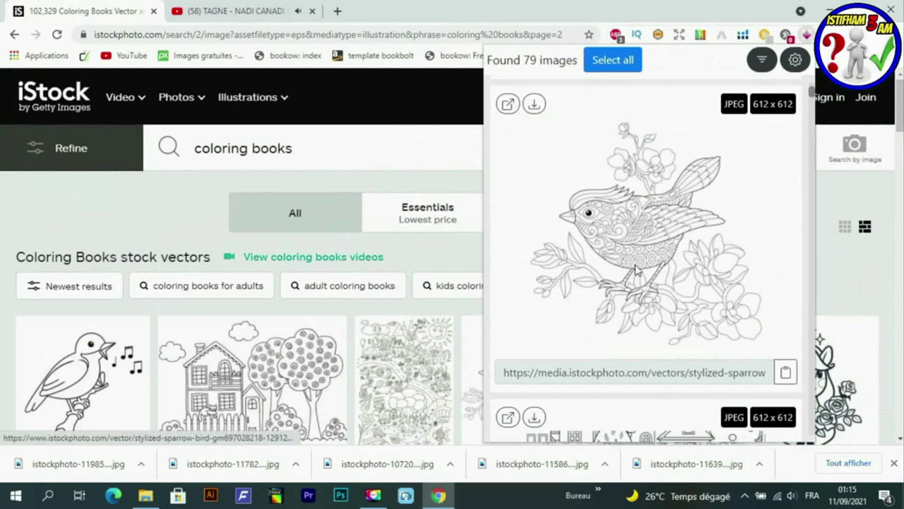
pyautogui.scroll(-5, 643, 277)
pyautogui.scroll(12, 639, 212)
pyautogui.click(534, 101)
# - Close the image downloader's preferences and show the downloaded images in their www_istockphoto_com folder
pyautogui.click(796, 59)
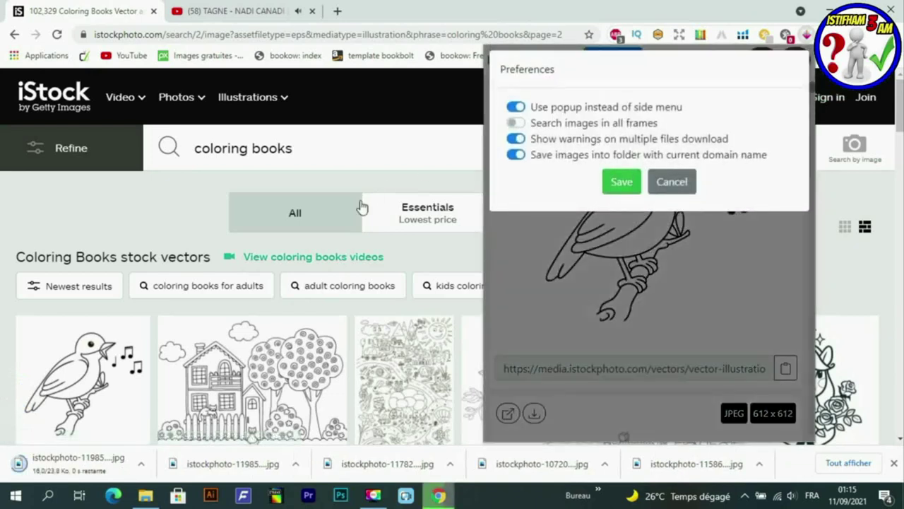
pyautogui.click(672, 182)
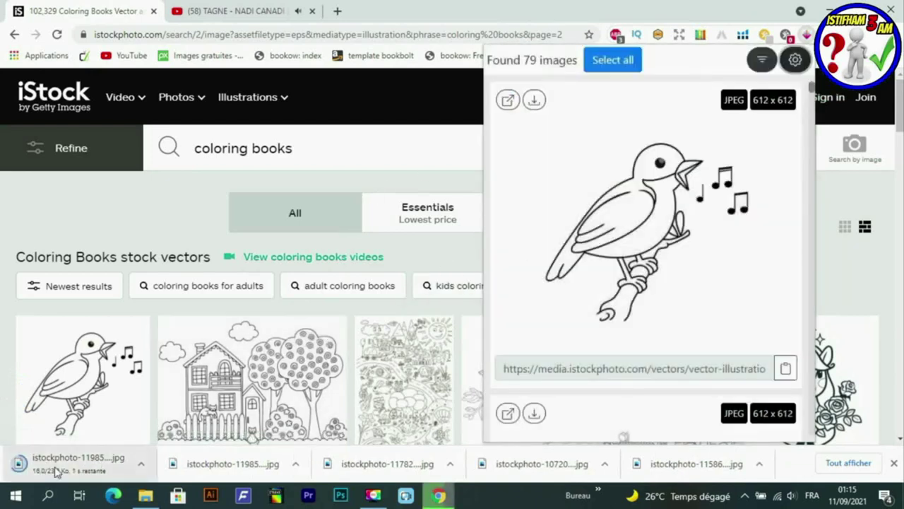
pyautogui.rightClick(194, 470)
pyautogui.click(219, 428)
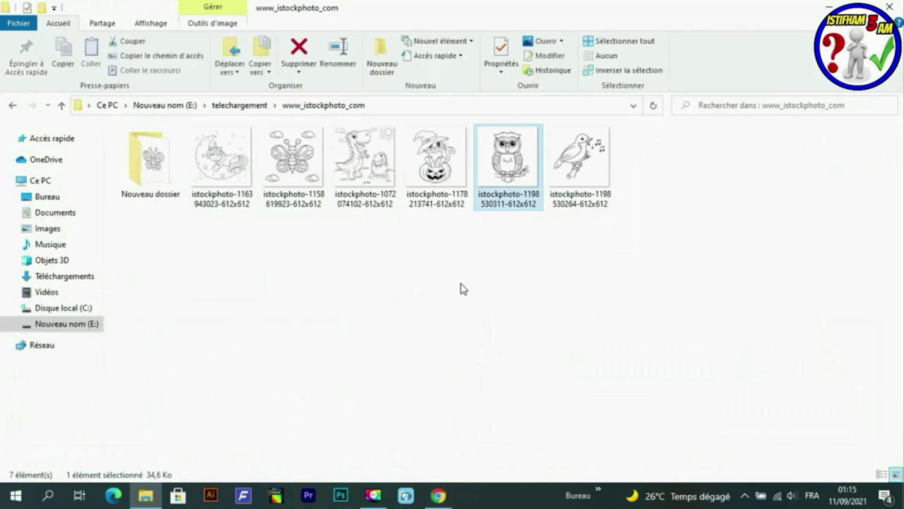
# - Create a new Microsoft PowerPoint presentation in the www_istockphoto_com folder, keeping the default file name, and open it
pyautogui.rightClick(363, 280)
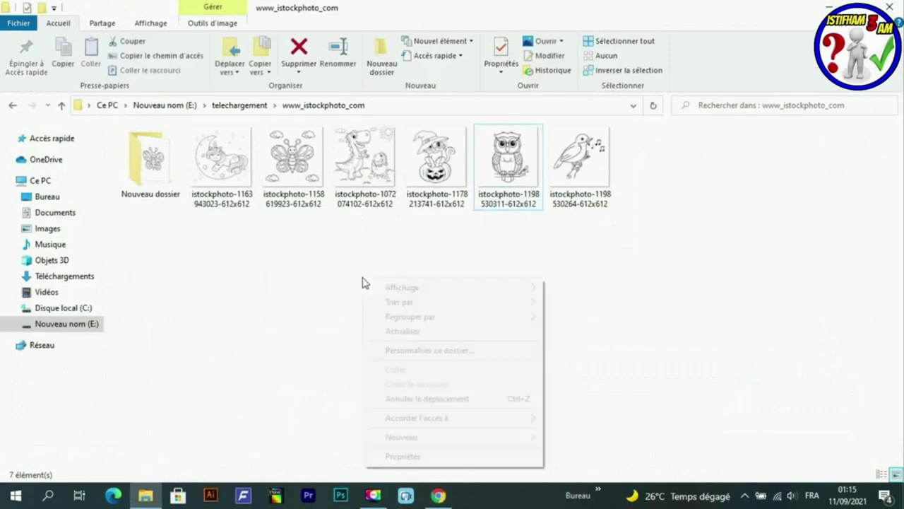
pyautogui.moveTo(463, 443)
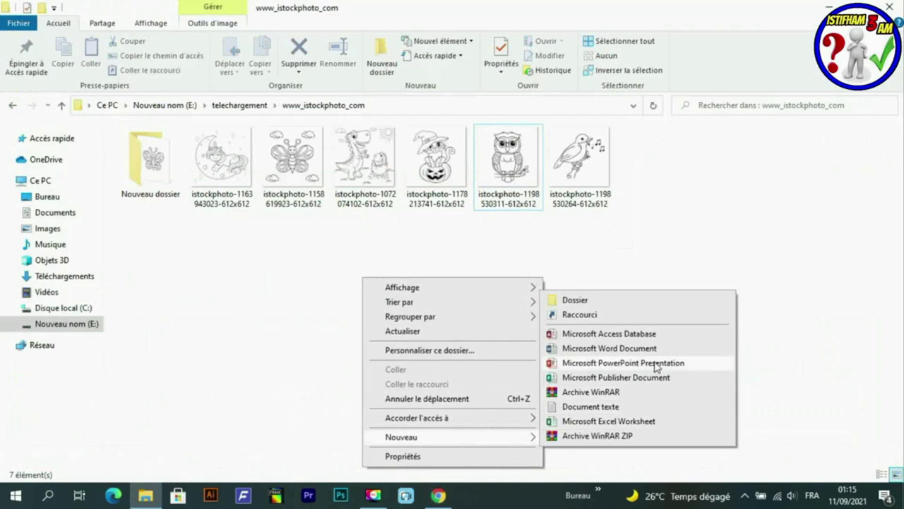
pyautogui.click(582, 363)
pyautogui.click(653, 176)
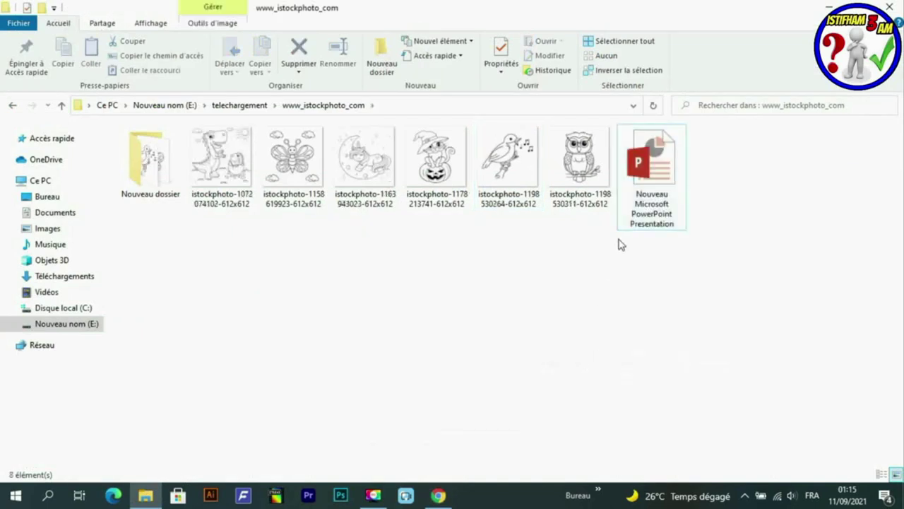
pyautogui.doubleClick(658, 176)
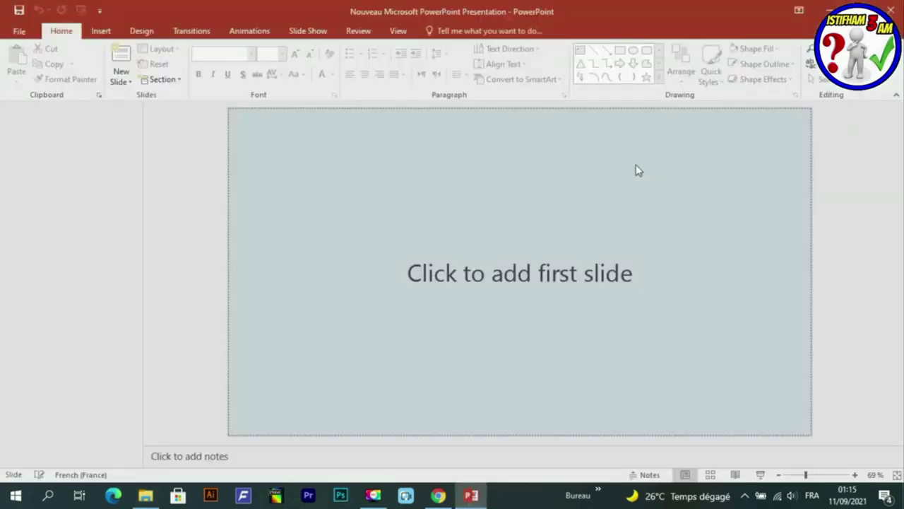
# - Open the presentation's custom slide size settings and list the preset paper sizes
pyautogui.click(141, 33)
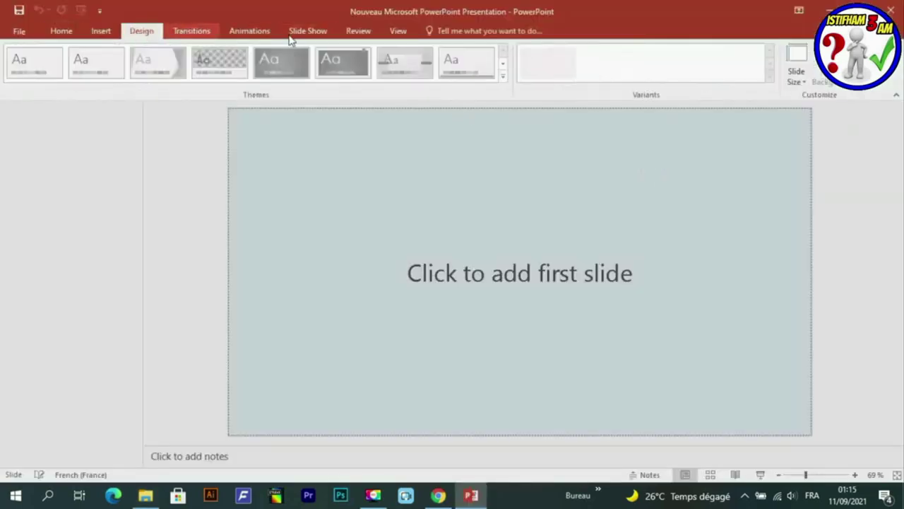
pyautogui.click(797, 78)
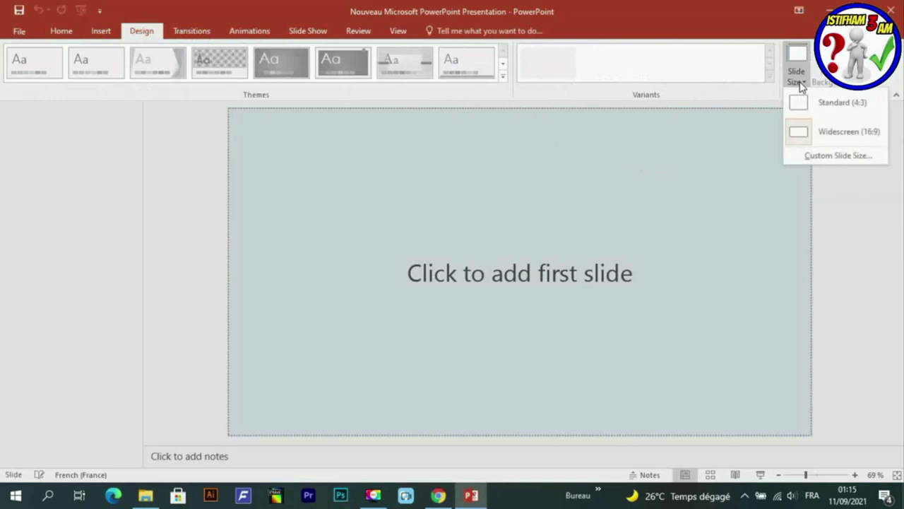
pyautogui.click(824, 157)
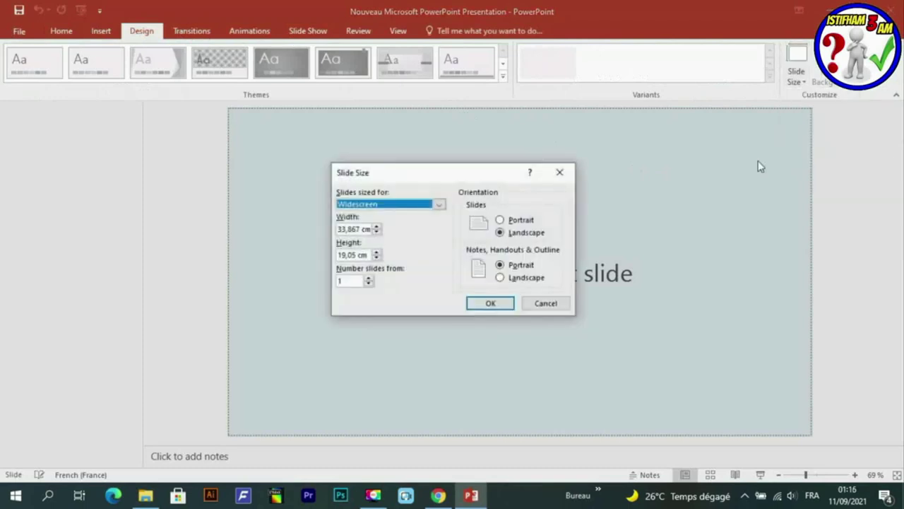
pyautogui.click(440, 205)
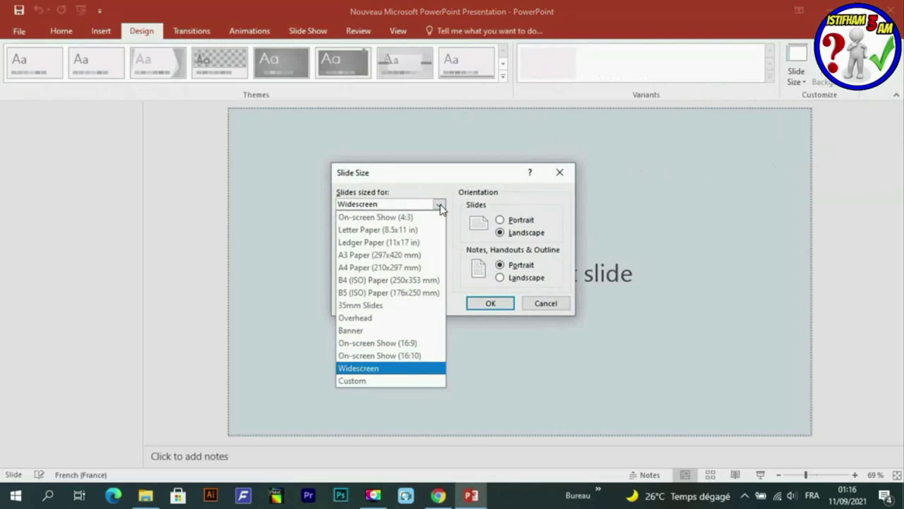
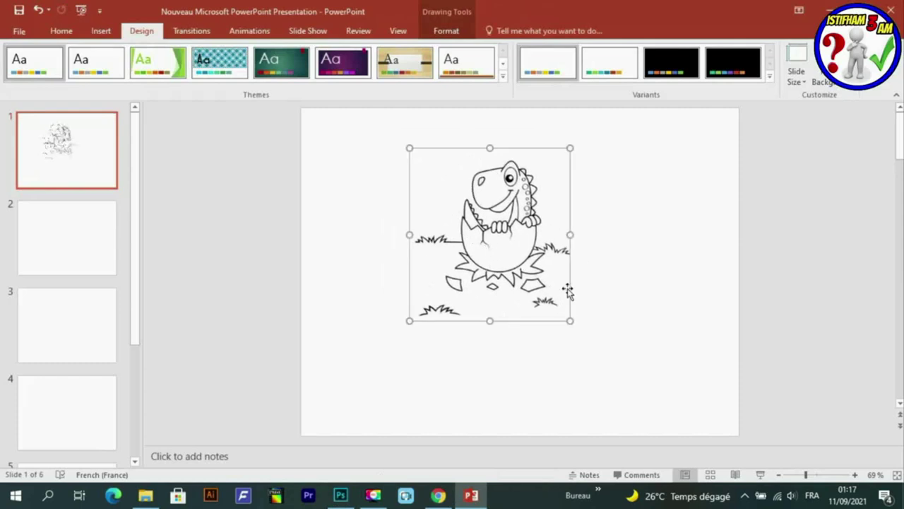
# - Enlarge the hatching dinosaur on slide 1 to nearly the page height, mirror it to face right and centre it
pyautogui.moveTo(569, 318); pyautogui.dragTo(668, 426)
pyautogui.moveTo(665, 288); pyautogui.dragTo(93, 278)
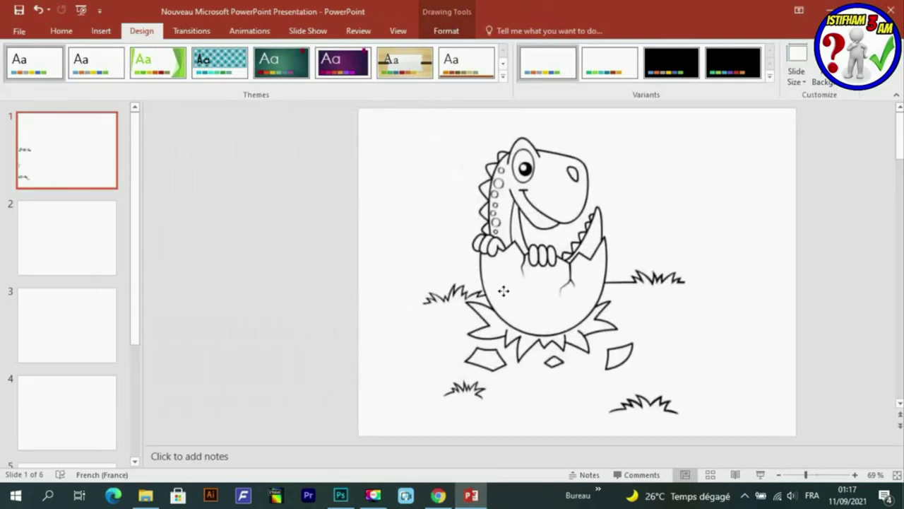
pyautogui.hotkey('ctrl', 'z')
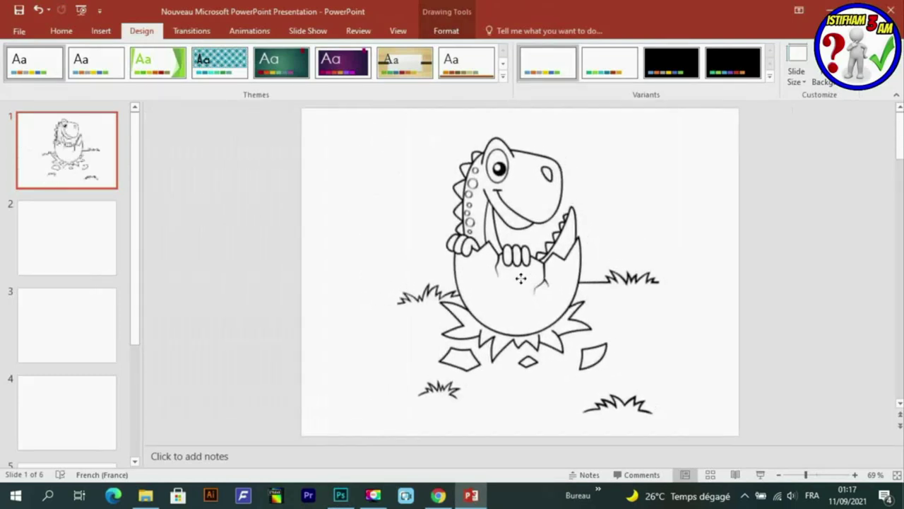
pyautogui.hotkey('ctrl', 'z')
pyautogui.click(713, 275)
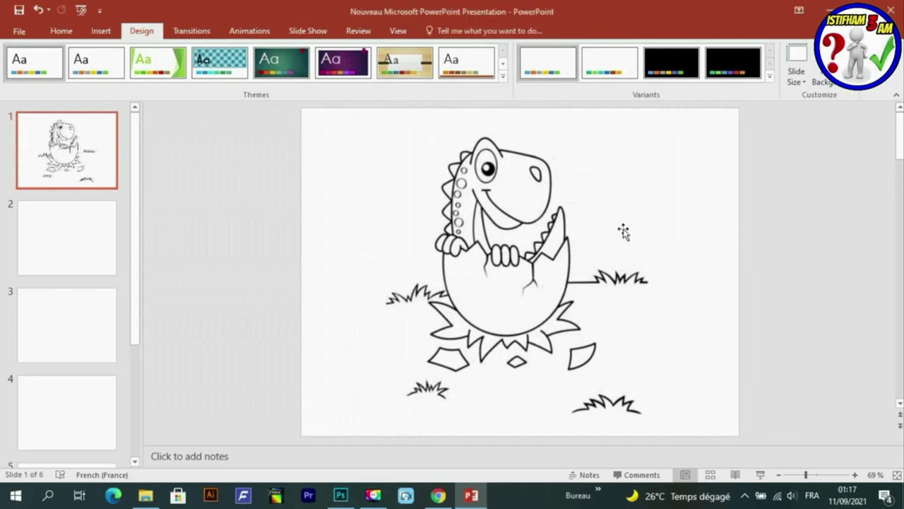
pyautogui.click(538, 260)
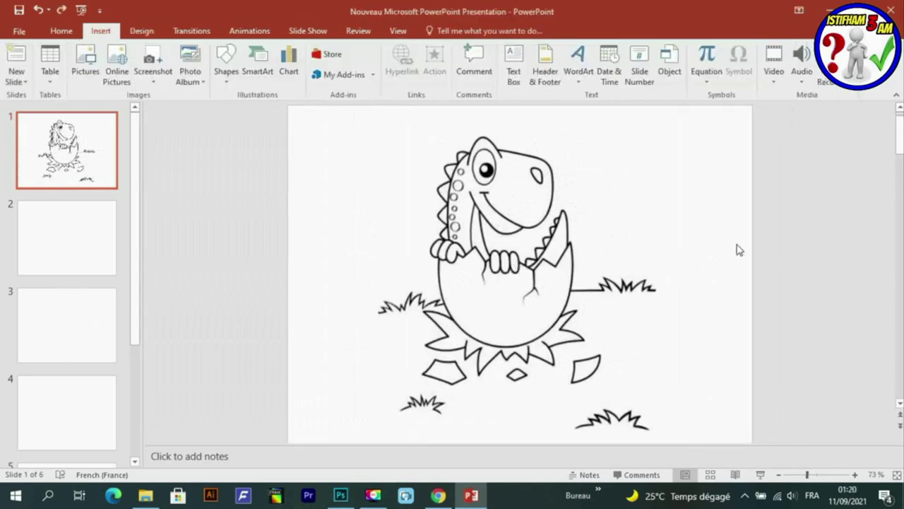
# - In Photoshop, lasso the large dinosaur with its clouds and sun, leaving out the hatchling, and paste the copy onto slide 2 in PowerPoint
pyautogui.click(42, 251)
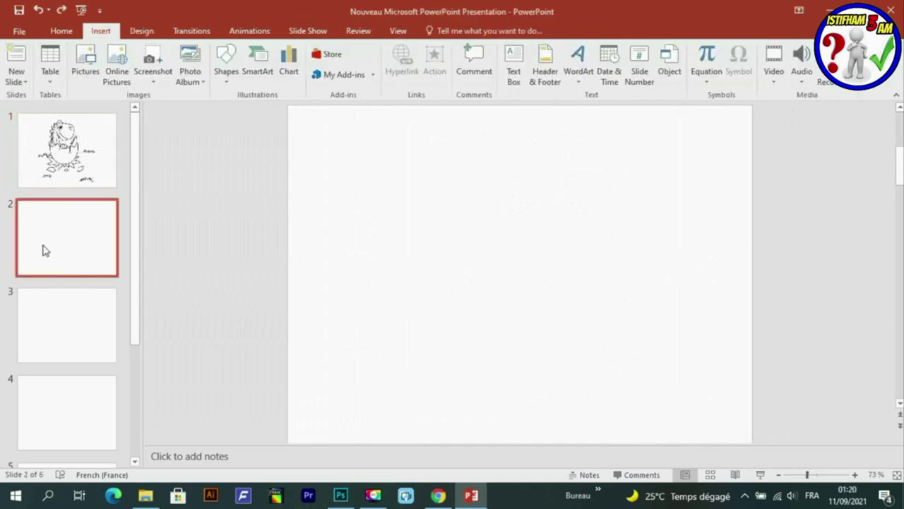
pyautogui.click(340, 494)
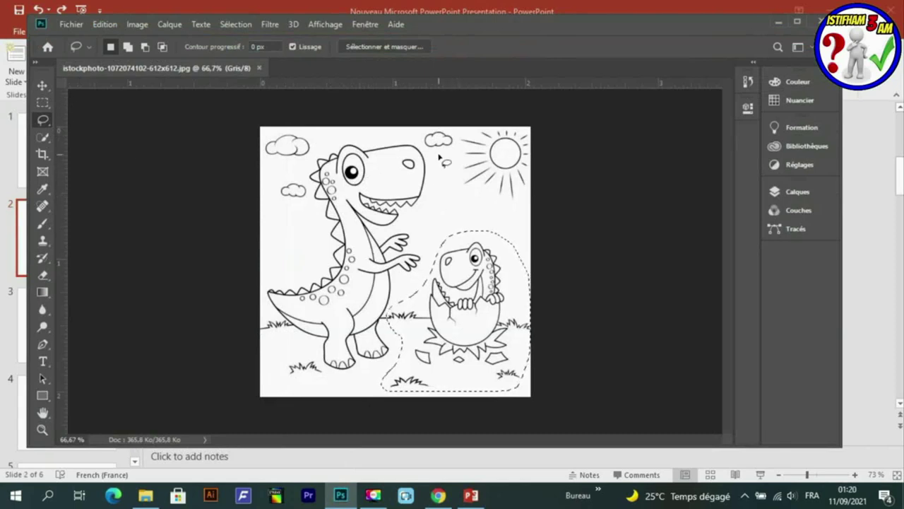
pyautogui.moveTo(540, 196); pyautogui.dragTo(493, 208)
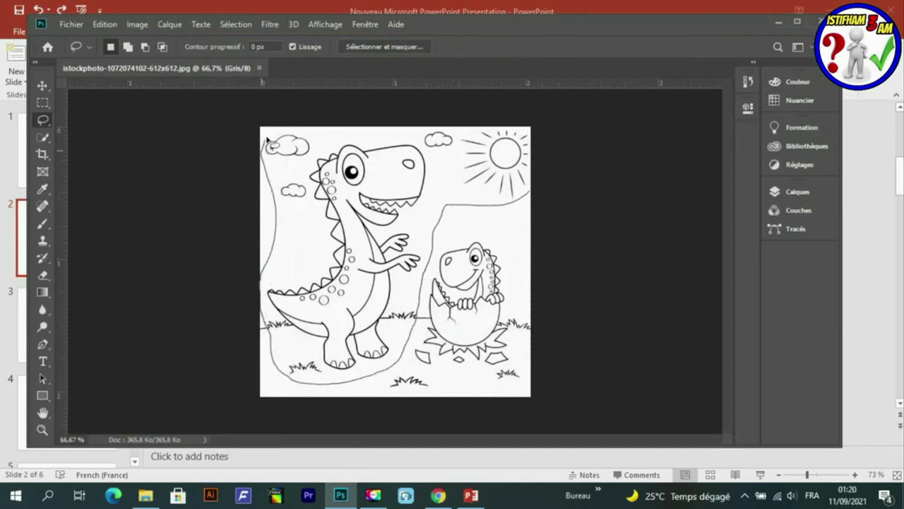
pyautogui.moveTo(290, 131); pyautogui.dragTo(375, 134)
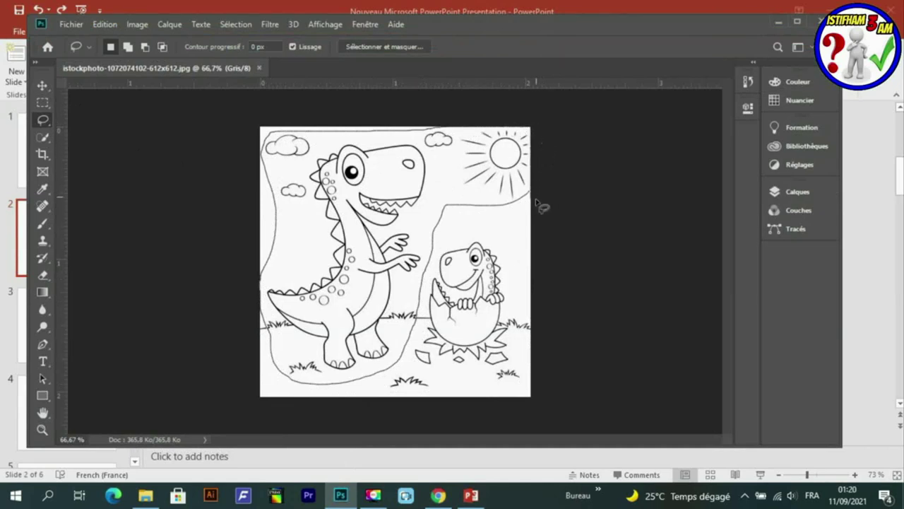
pyautogui.moveTo(537, 199); pyautogui.dragTo(535, 196)
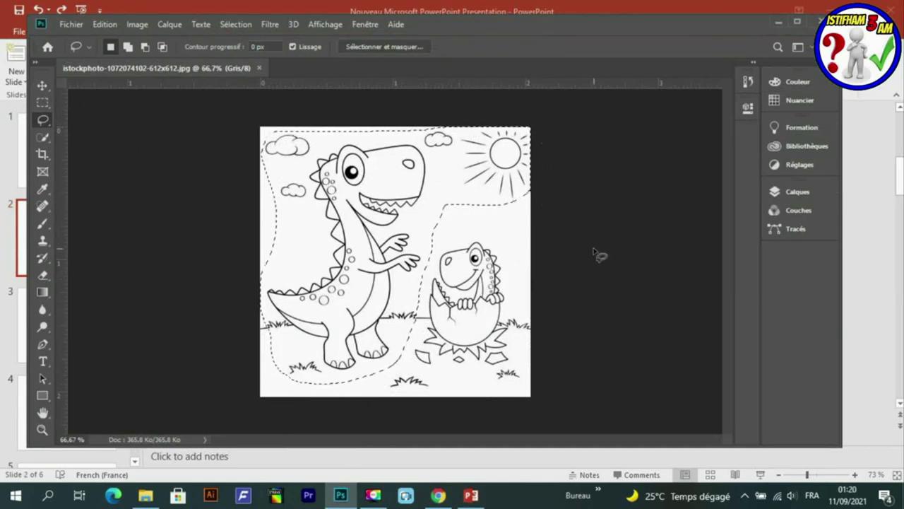
pyautogui.click(471, 495)
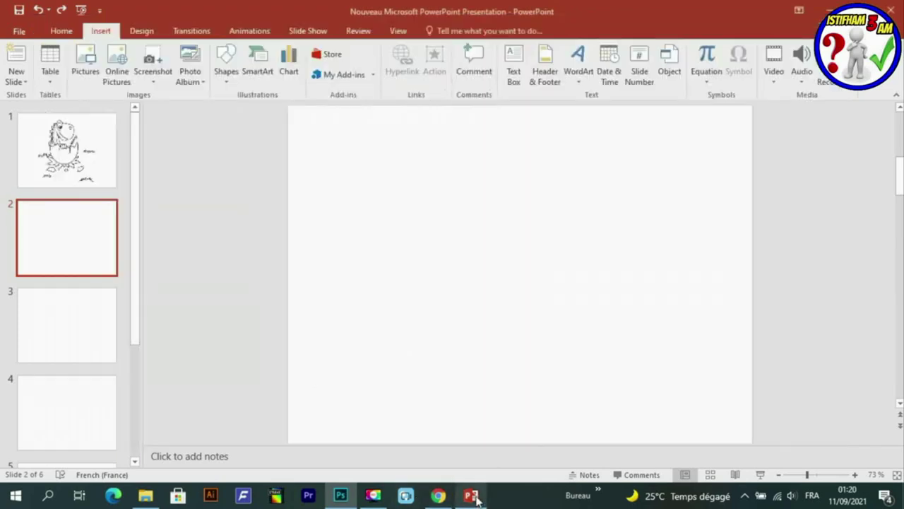
pyautogui.hotkey('ctrl', 'v')
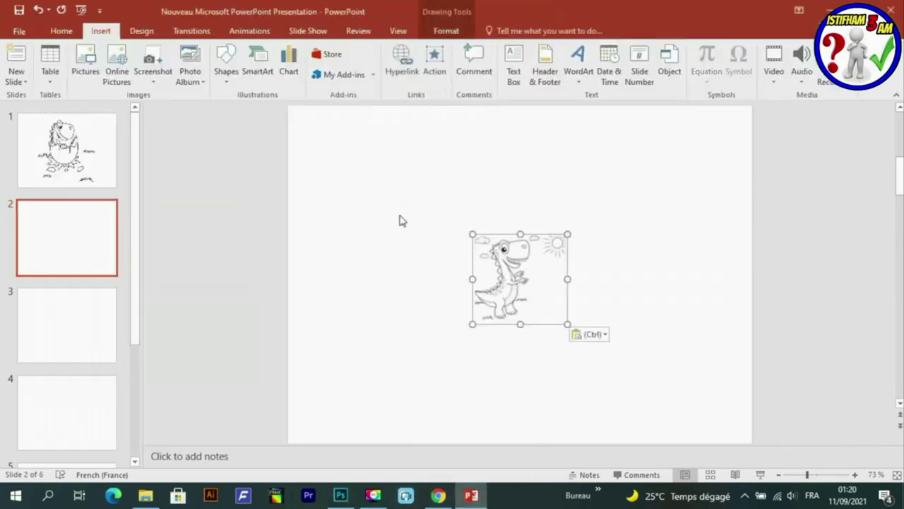
# - Enlarge the pasted dinosaur to nearly fill slide 2's height, mirror it to face left and place it near the page centre
pyautogui.moveTo(567, 280); pyautogui.dragTo(367, 286)
pyautogui.moveTo(472, 323); pyautogui.dragTo(628, 427)
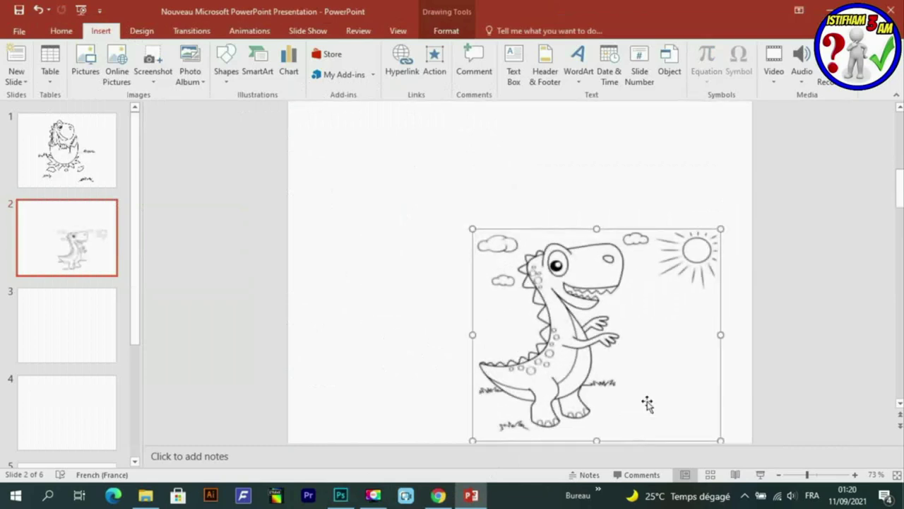
pyautogui.moveTo(719, 334); pyautogui.dragTo(528, 286)
pyautogui.moveTo(575, 311); pyautogui.dragTo(428, 382)
pyautogui.moveTo(471, 196); pyautogui.dragTo(431, 215)
pyautogui.moveTo(369, 115); pyautogui.dragTo(455, 216)
pyautogui.moveTo(552, 305); pyautogui.dragTo(495, 209)
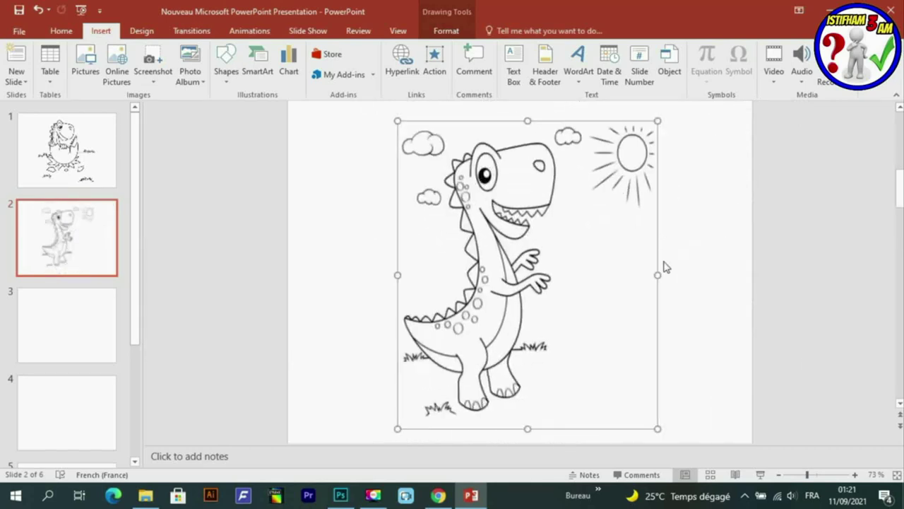
pyautogui.moveTo(655, 279); pyautogui.dragTo(268, 273)
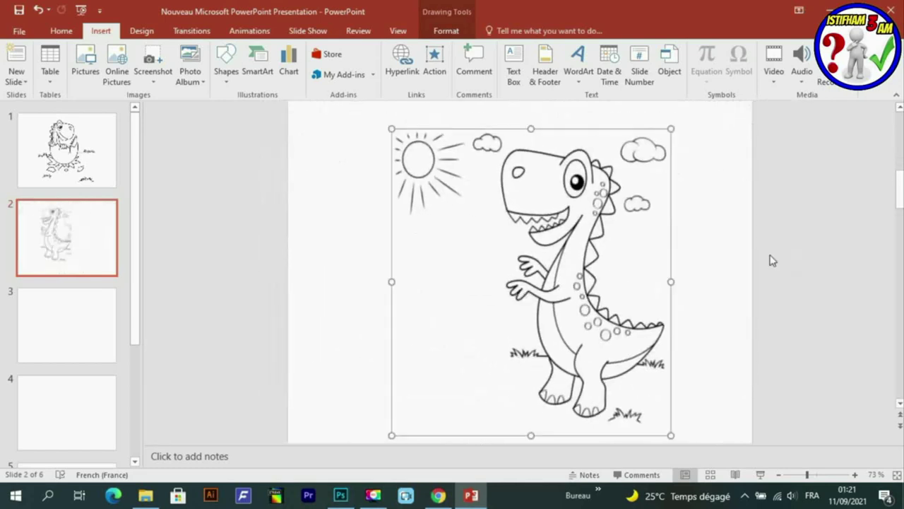
pyautogui.click(820, 225)
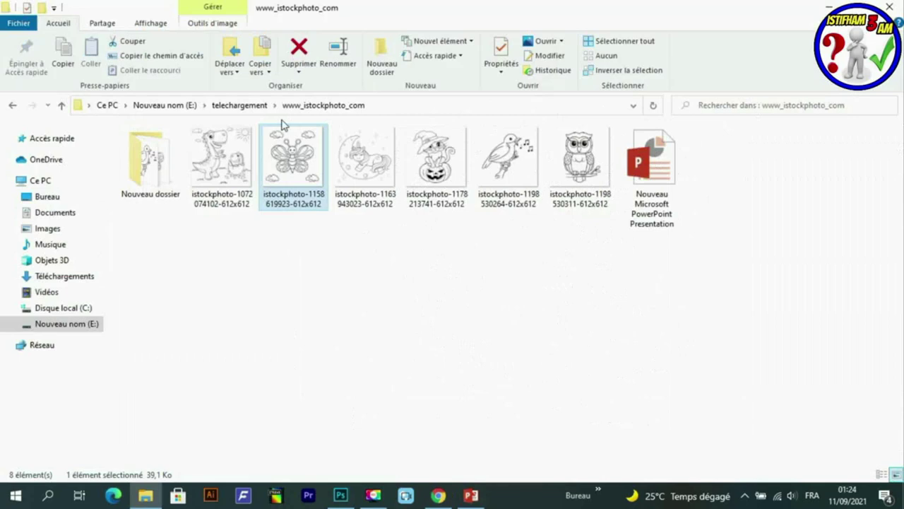
pyautogui.moveTo(281, 125); pyautogui.dragTo(341, 495)
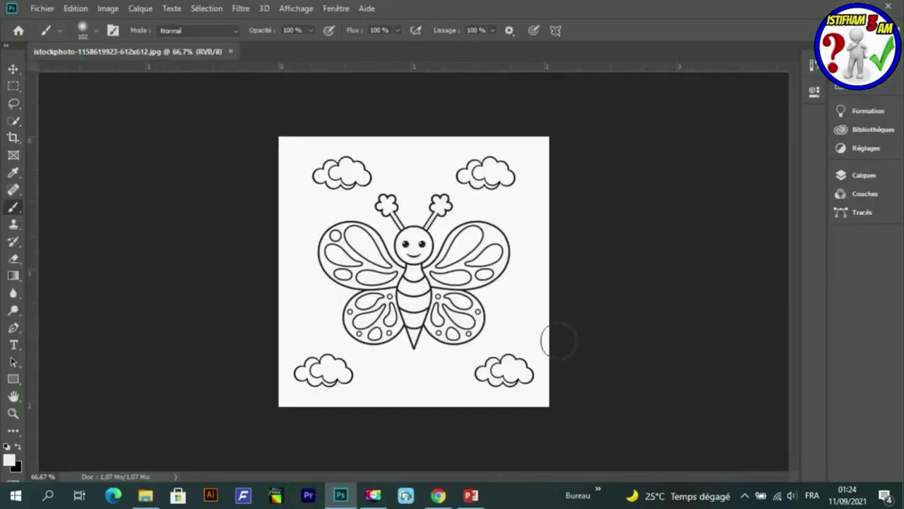
pyautogui.click(791, 497)
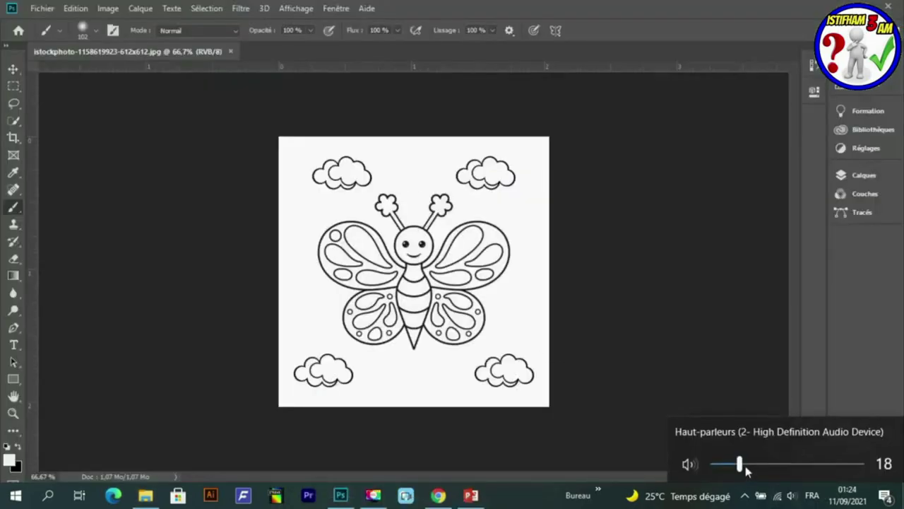
pyautogui.moveTo(738, 472); pyautogui.dragTo(732, 473)
# - Lasso the butterfly without the surrounding clouds and paste the copy onto slide 3 of the PowerPoint presentation
pyautogui.click(44, 105)
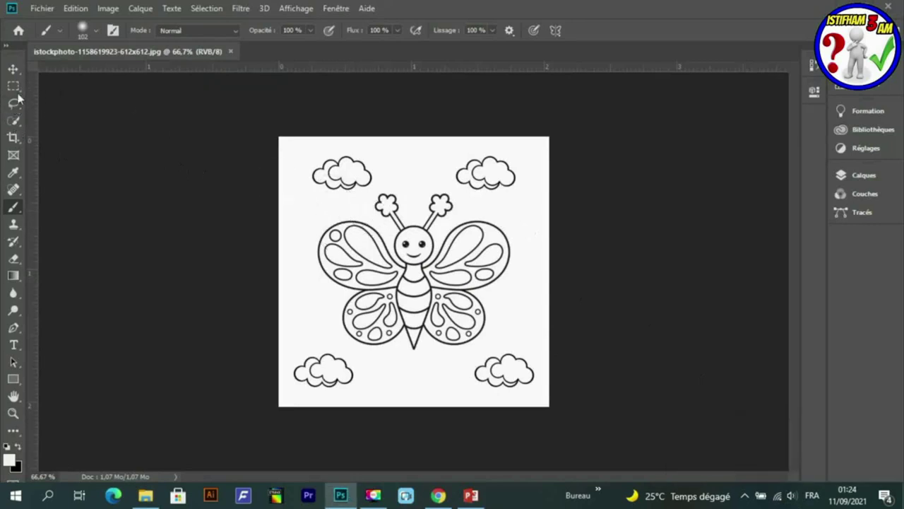
pyautogui.click(14, 104)
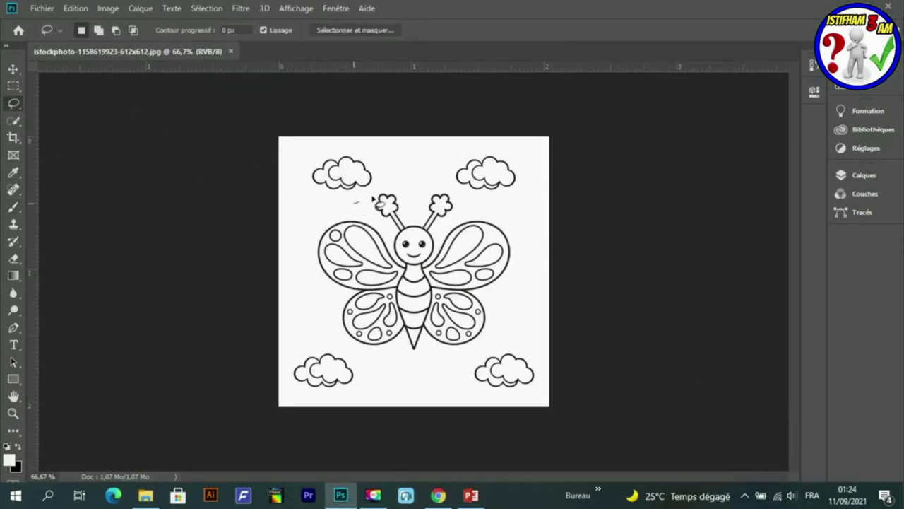
pyautogui.moveTo(523, 245)
pyautogui.mouseDown()
pyautogui.moveTo(524, 276)
pyautogui.moveTo(493, 330)
pyautogui.moveTo(443, 359)
pyautogui.moveTo(377, 359)
pyautogui.moveTo(344, 348)
pyautogui.moveTo(298, 278)
pyautogui.mouseUp()
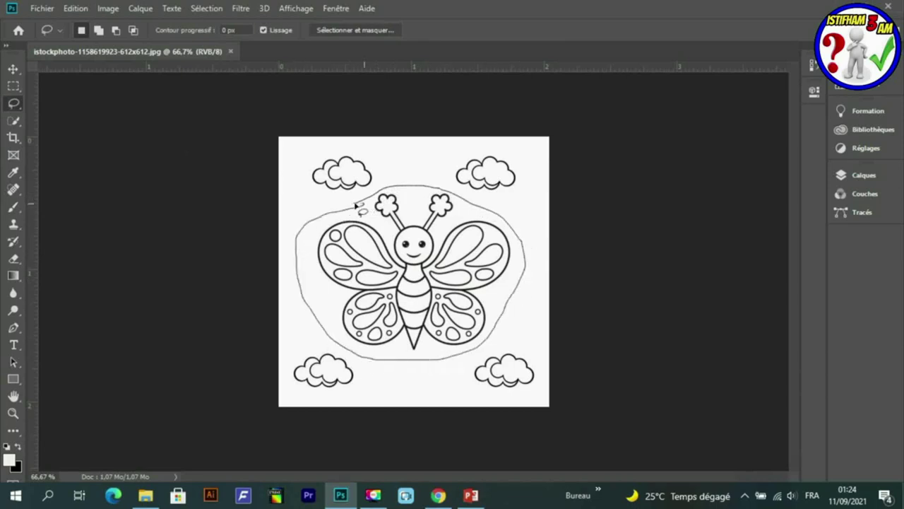
pyautogui.moveTo(354, 204); pyautogui.dragTo(356, 206)
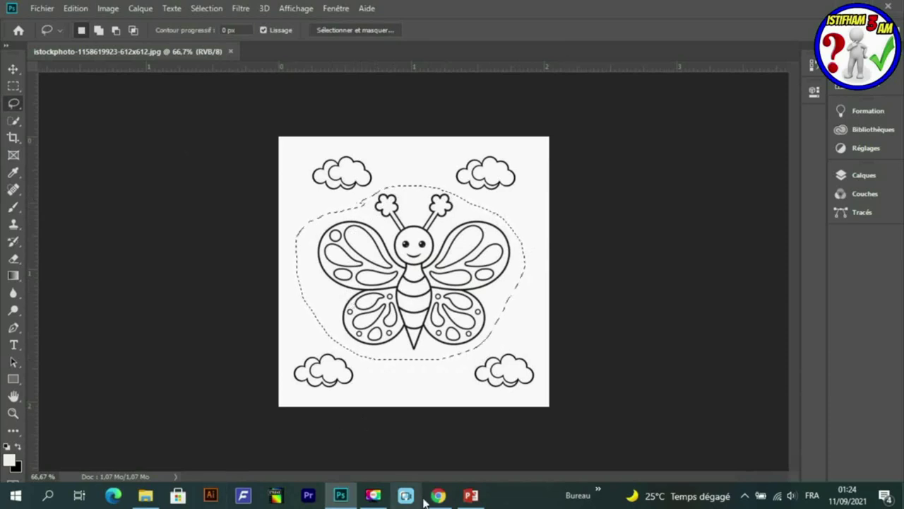
pyautogui.click(470, 494)
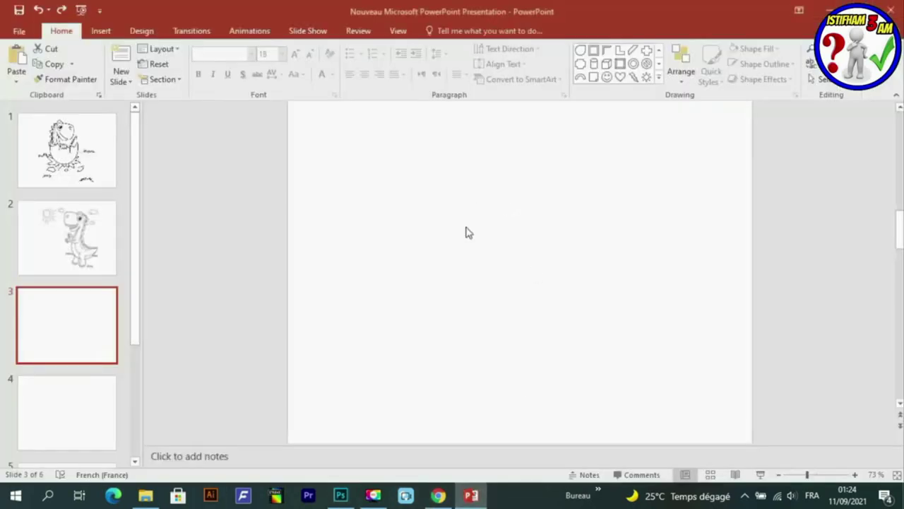
pyautogui.hotkey('ctrl', 'v')
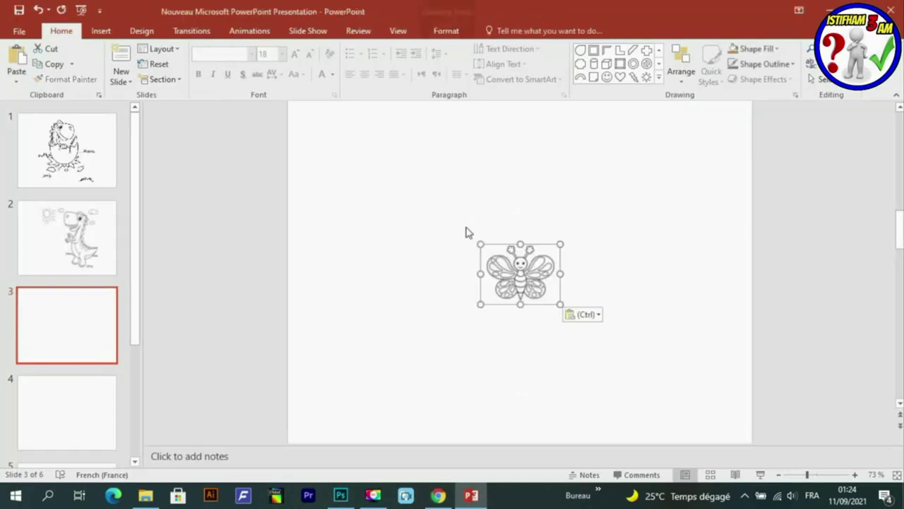
# - Enlarge the pasted butterfly to more than half the width of slide 3 and position it near the page centre
pyautogui.moveTo(559, 304); pyautogui.dragTo(674, 382)
pyautogui.moveTo(587, 326)
pyautogui.mouseDown()
pyautogui.moveTo(604, 335)
pyautogui.moveTo(597, 319)
pyautogui.mouseUp()
pyautogui.click(860, 300)
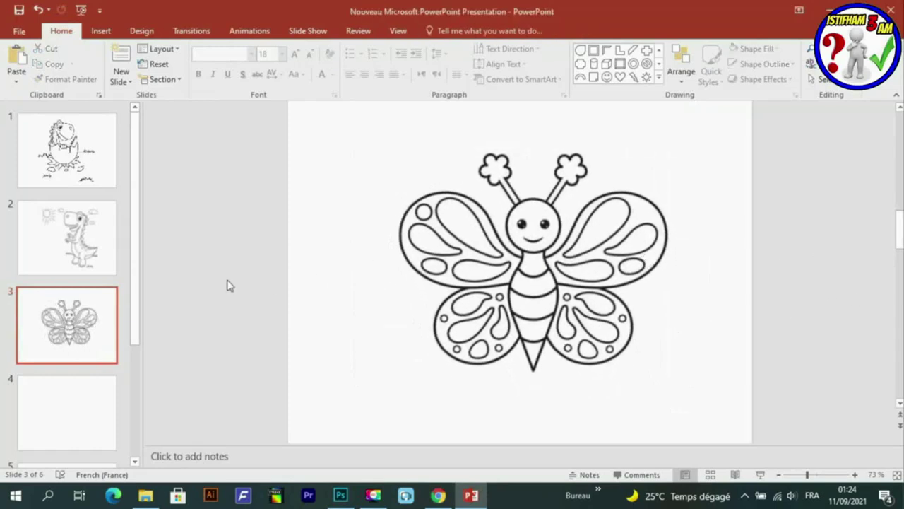
pyautogui.moveTo(524, 283); pyautogui.dragTo(516, 283)
pyautogui.click(748, 256)
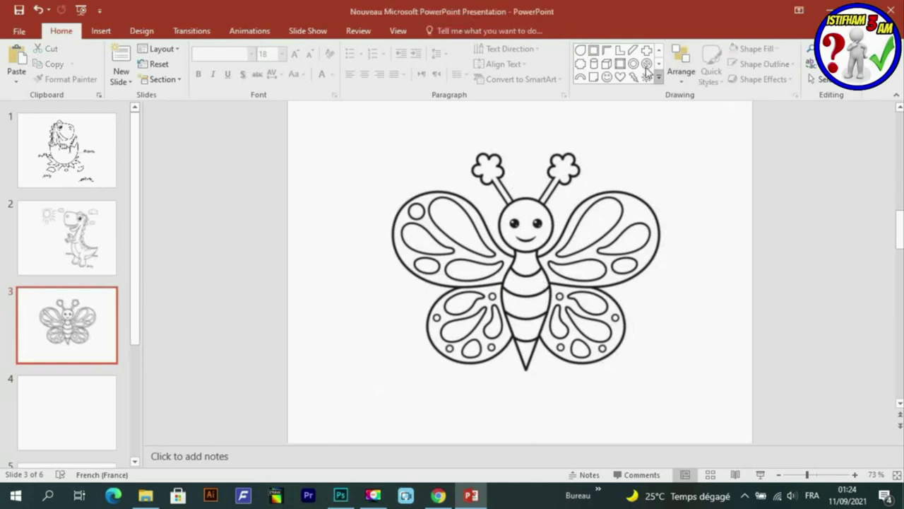
# - Draw a teardrop shape beside the butterfly's left wings and rotate it so its tip points into the gap between them
pyautogui.click(593, 64)
pyautogui.click(580, 53)
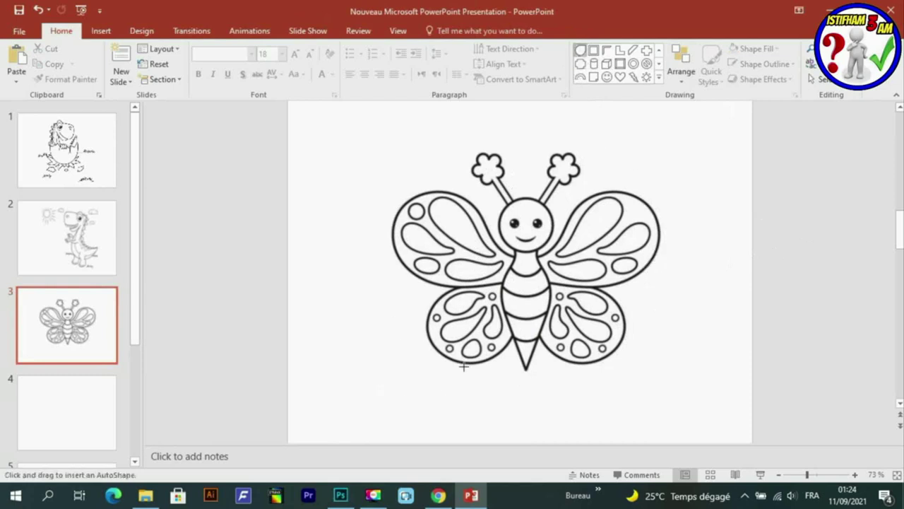
pyautogui.moveTo(421, 285)
pyautogui.mouseDown()
pyautogui.moveTo(362, 332)
pyautogui.moveTo(391, 316)
pyautogui.moveTo(380, 313)
pyautogui.mouseUp()
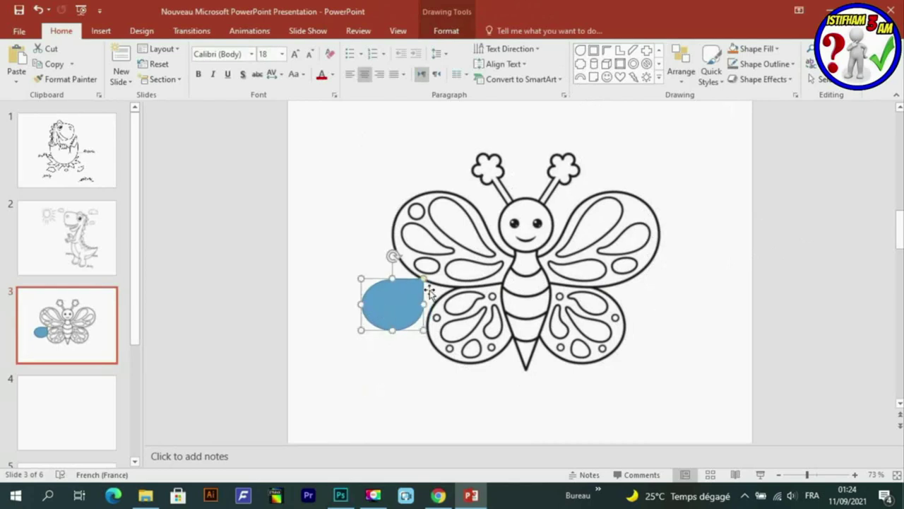
pyautogui.moveTo(395, 256); pyautogui.dragTo(411, 304)
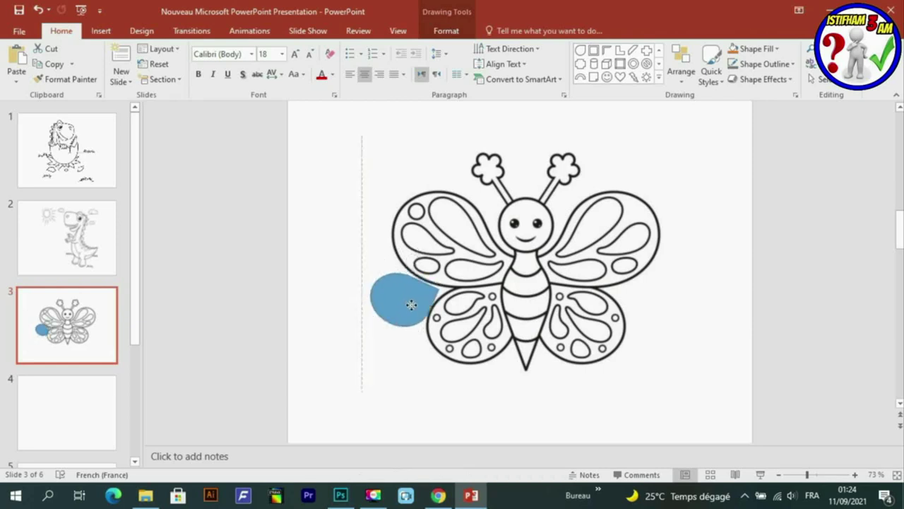
pyautogui.moveTo(412, 302); pyautogui.dragTo(412, 304)
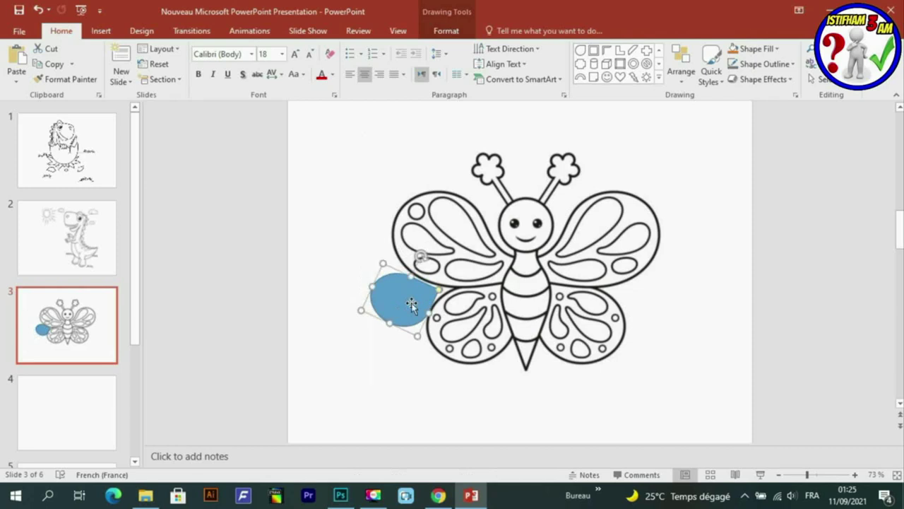
# - Give the teardrop a white fill with a black 2¼ pt outline and move it against the butterfly's left wings
pyautogui.click(708, 67)
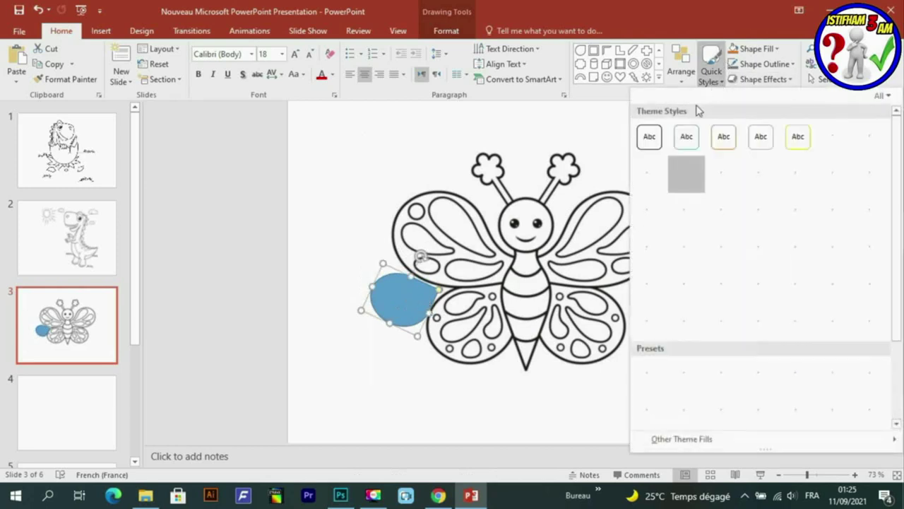
pyautogui.click(649, 136)
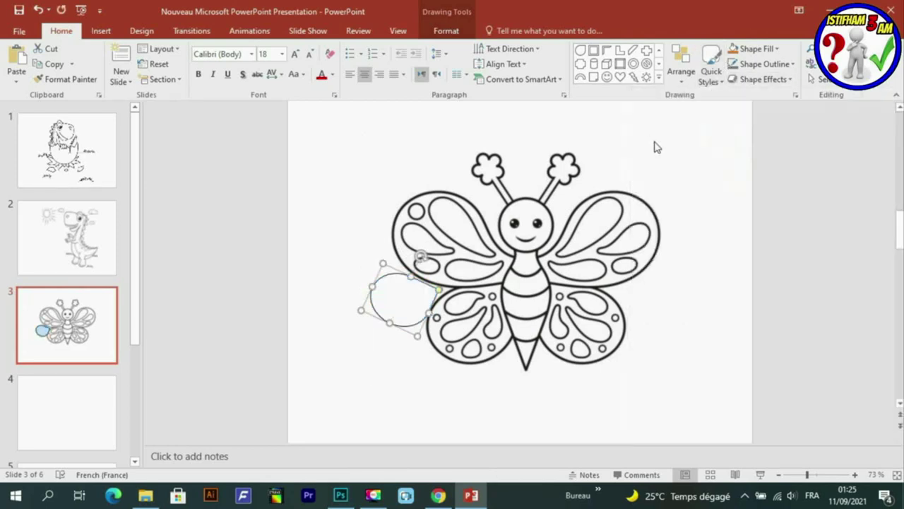
pyautogui.click(770, 63)
pyautogui.moveTo(813, 233)
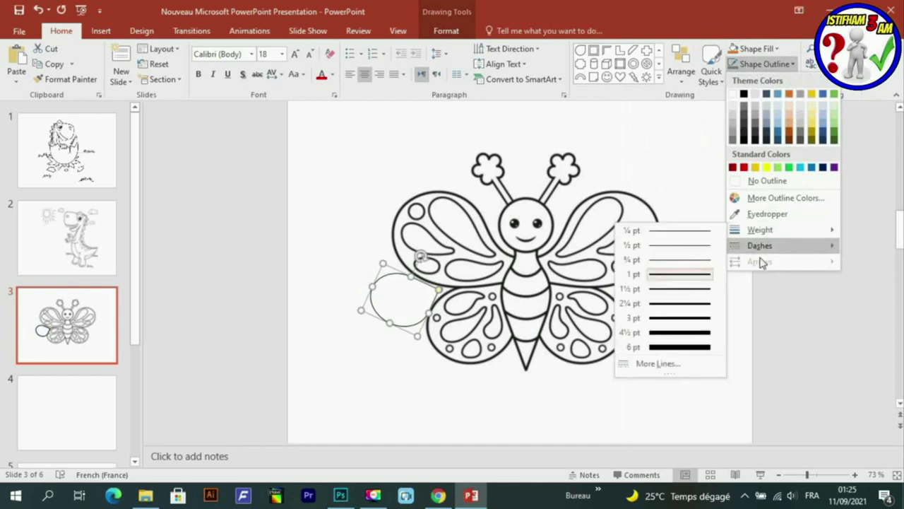
pyautogui.click(694, 306)
pyautogui.click(764, 63)
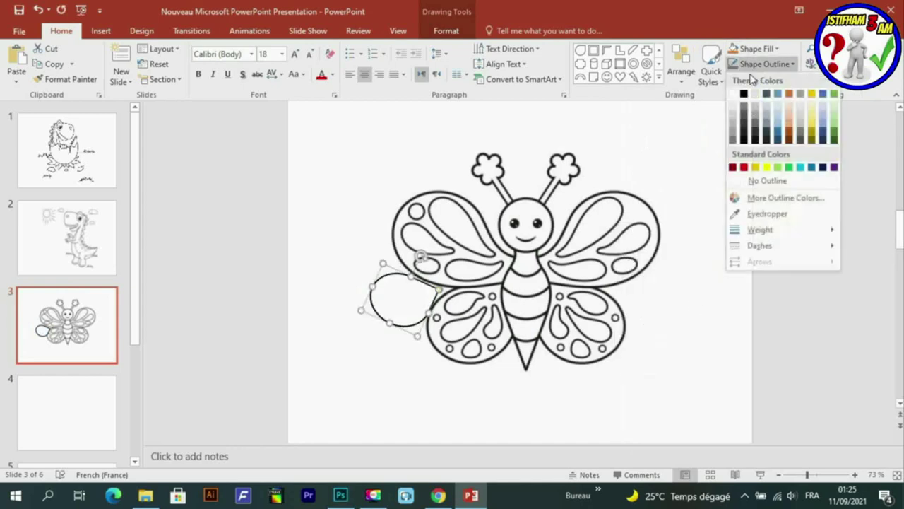
pyautogui.click(746, 130)
pyautogui.moveTo(428, 302); pyautogui.dragTo(432, 296)
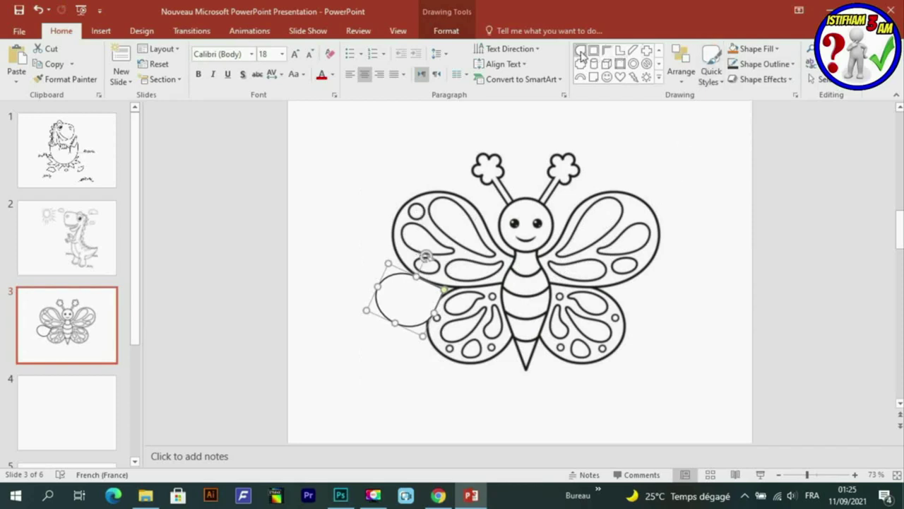
# - Draw a small circle inside the teardrop and style it with a white fill and a black 2¼ pt outline
pyautogui.click(658, 77)
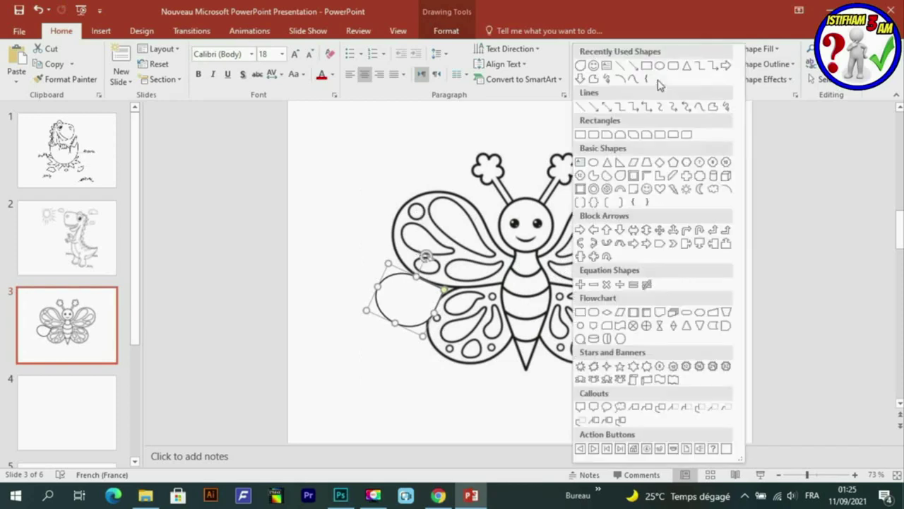
pyautogui.click(660, 66)
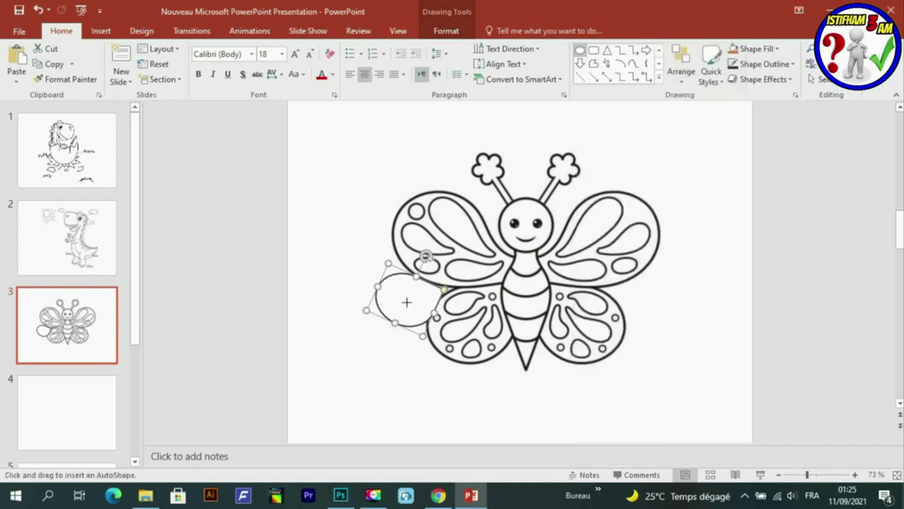
pyautogui.moveTo(411, 286); pyautogui.dragTo(390, 313)
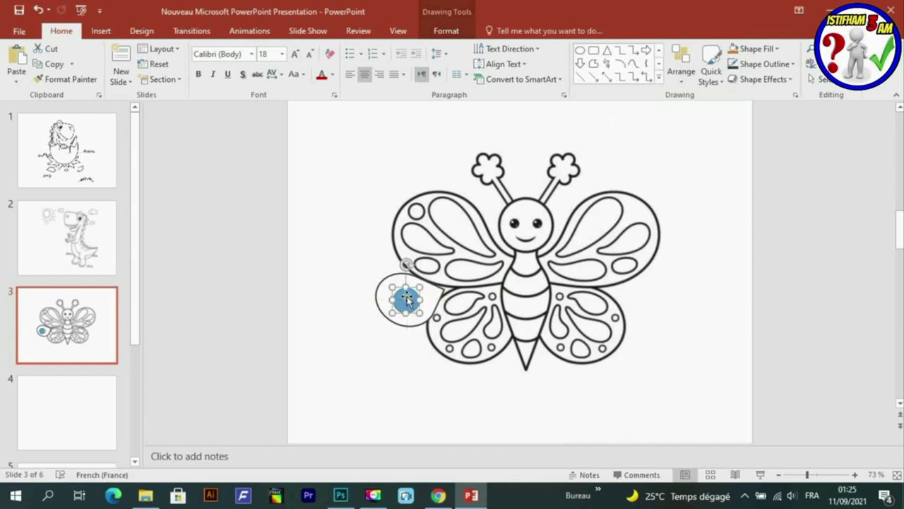
pyautogui.click(765, 64)
pyautogui.moveTo(760, 230)
pyautogui.click(678, 303)
pyautogui.click(765, 63)
pyautogui.click(405, 299)
# - Place a rotated copy of the teardrop and circle against the butterfly's right wings and save the presentation
pyautogui.moveTo(405, 299); pyautogui.dragTo(706, 279)
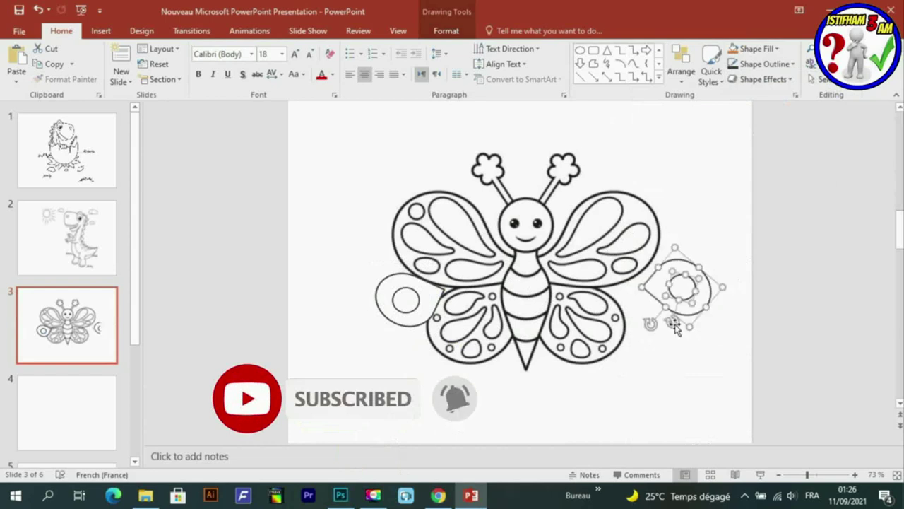
pyautogui.moveTo(672, 314); pyautogui.dragTo(645, 305)
pyautogui.click(744, 296)
pyautogui.click(645, 306)
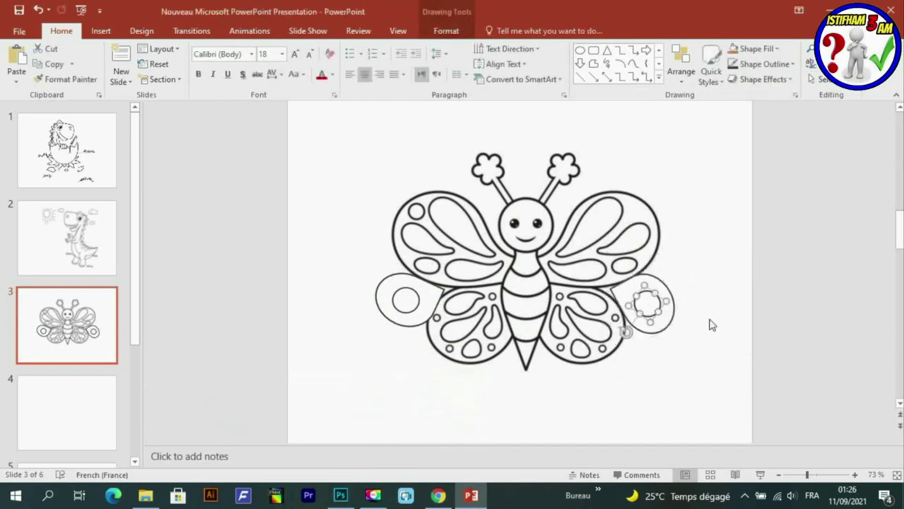
pyautogui.click(724, 293)
pyautogui.scroll(-1, 806, 245)
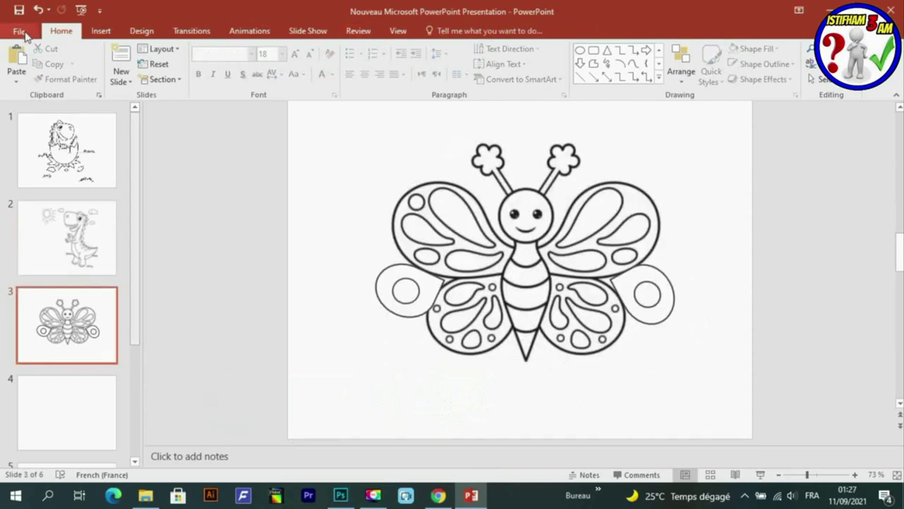
pyautogui.click(19, 10)
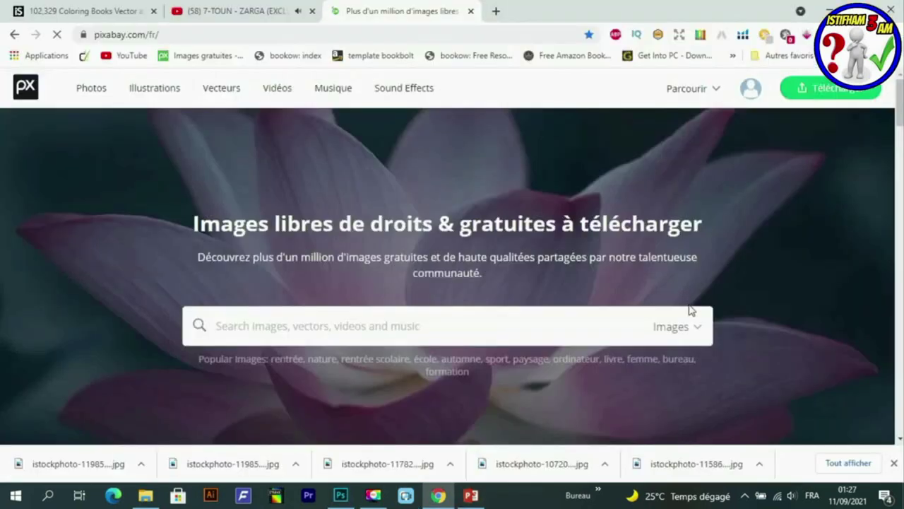
# - Switch to Pixabay in the browser and search its vector images (Images vectorielles) for "cadre"
pyautogui.click(688, 325)
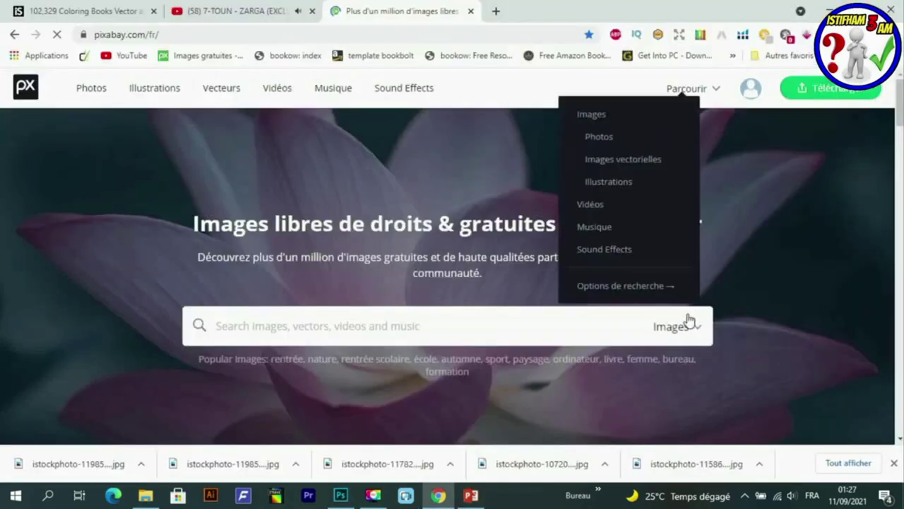
pyautogui.click(613, 160)
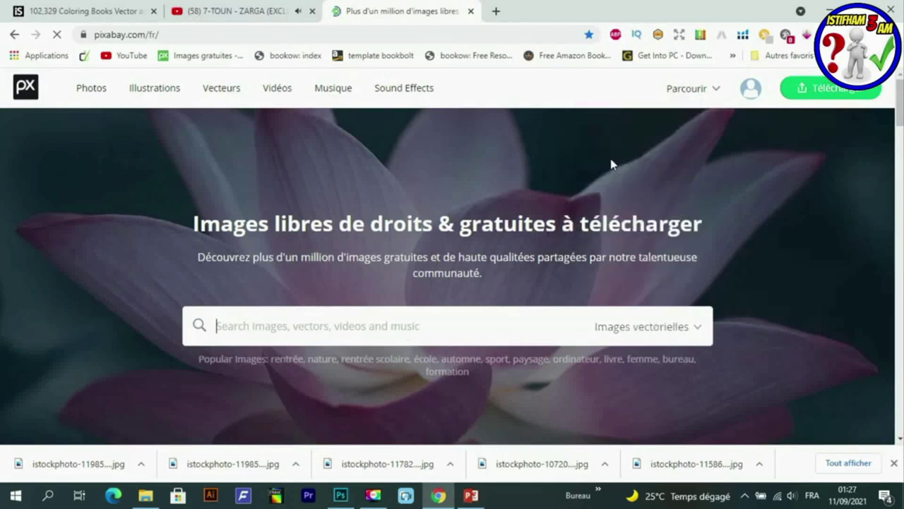
pyautogui.click(360, 328)
pyautogui.write('cadre')
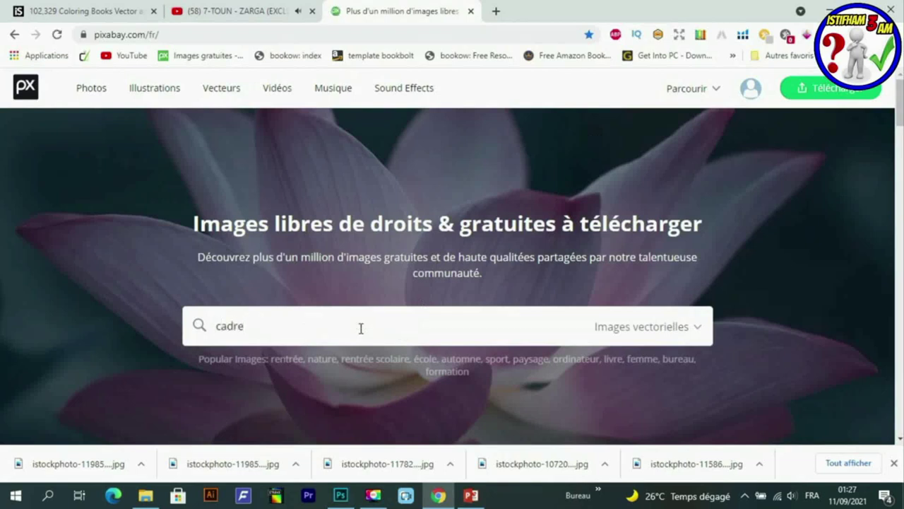
pyautogui.press('Return')
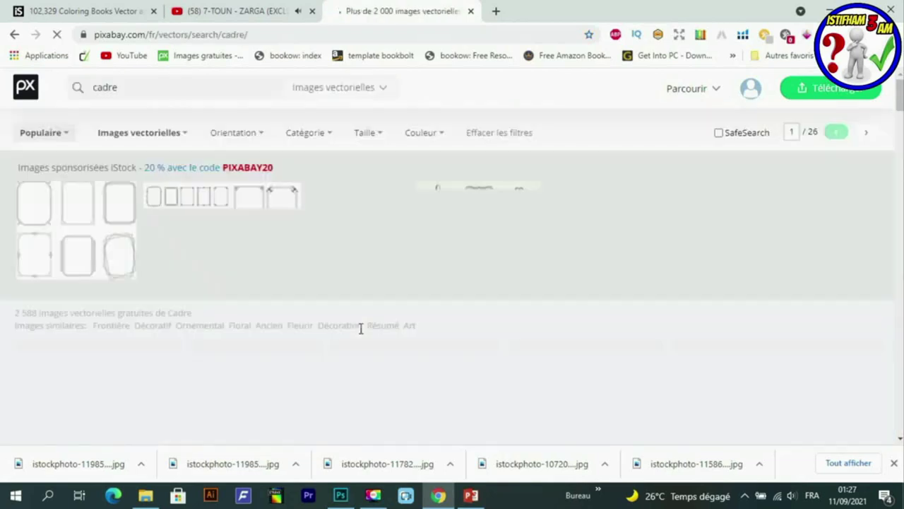
# - Browse the frame results and open the black square frame with leafy floral scrolls
pyautogui.scroll(-5, 513, 253)
pyautogui.scroll(-4, 514, 253)
pyautogui.scroll(4, 513, 253)
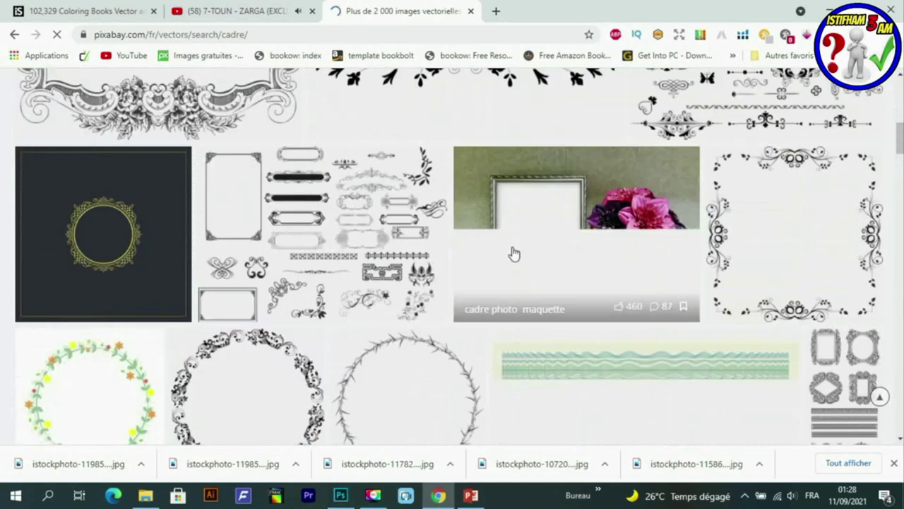
pyautogui.click(805, 226)
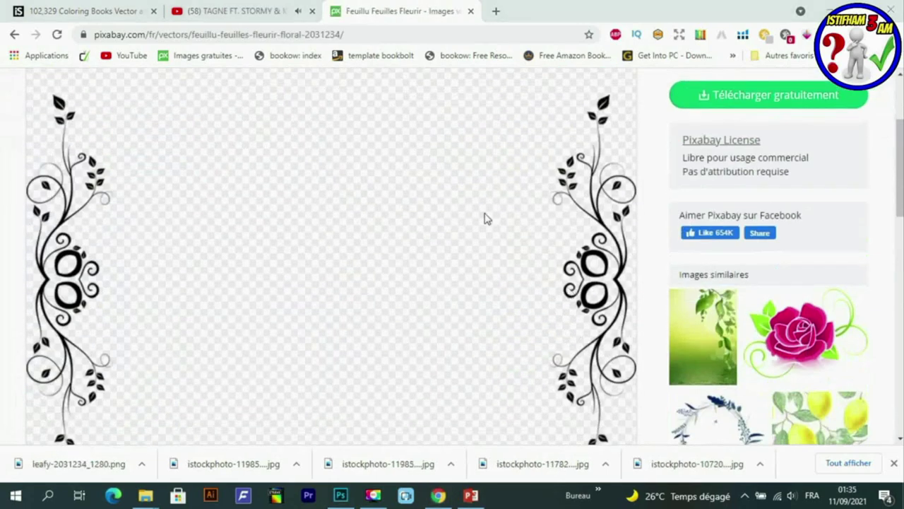
# - Download the leafy floral frame as a 1280×1280 PNG and show the downloaded file in its folder
pyautogui.scroll(3, 332, 353)
pyautogui.click(696, 253)
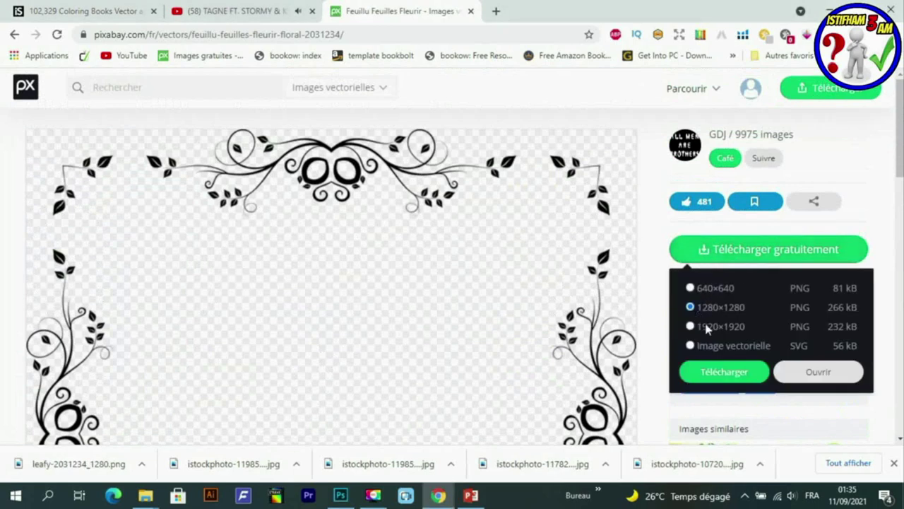
pyautogui.click(720, 373)
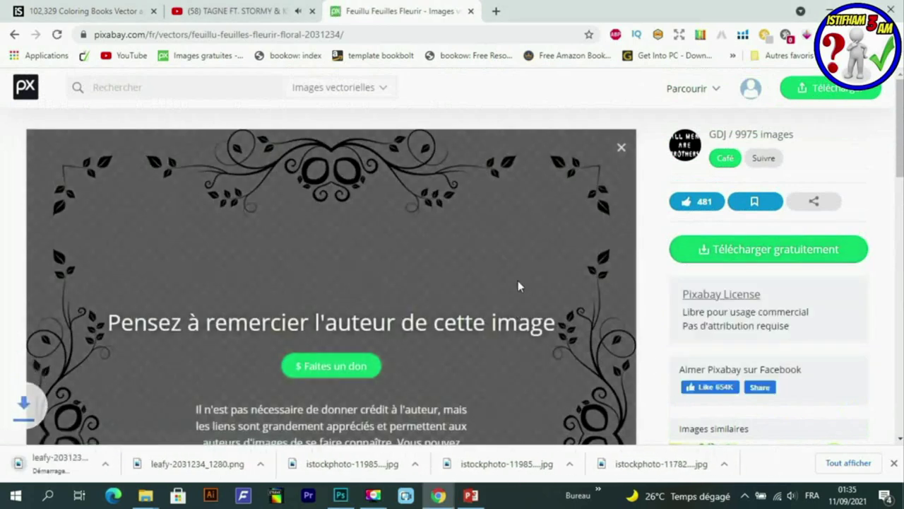
pyautogui.rightClick(77, 470)
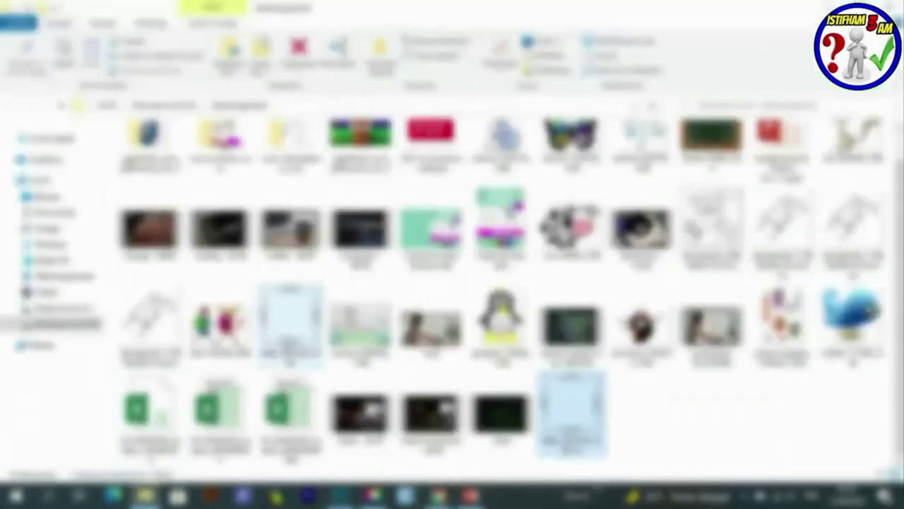
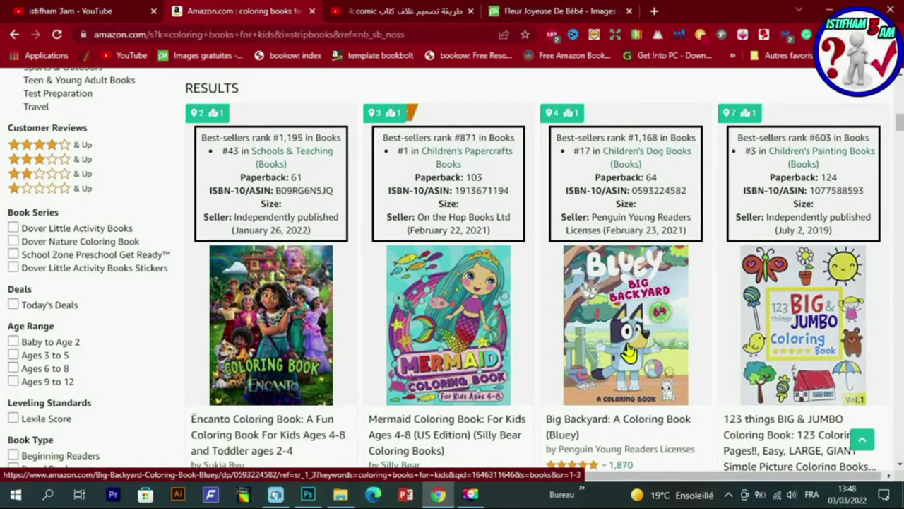
pyautogui.scroll(-2, 624, 355)
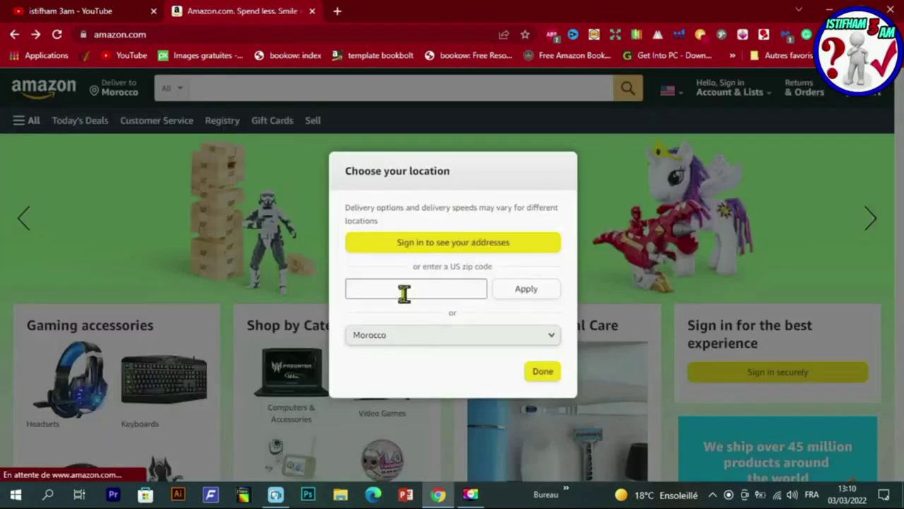
# - Set the Amazon delivery location to US zip code 10001
pyautogui.click(402, 292)
pyautogui.write('10001')
pyautogui.click(527, 289)
pyautogui.click(543, 371)
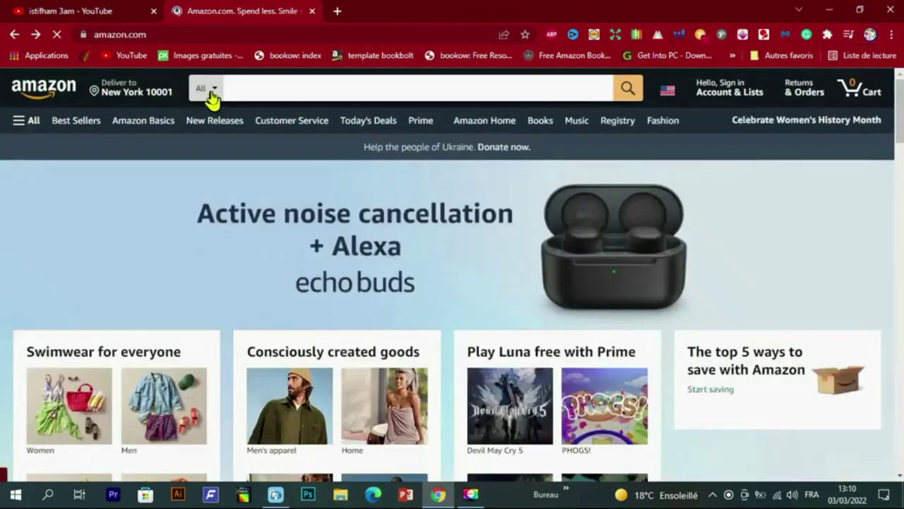
# - Restrict the Amazon search to the Books department and search for "coloring books"
pyautogui.click(212, 91)
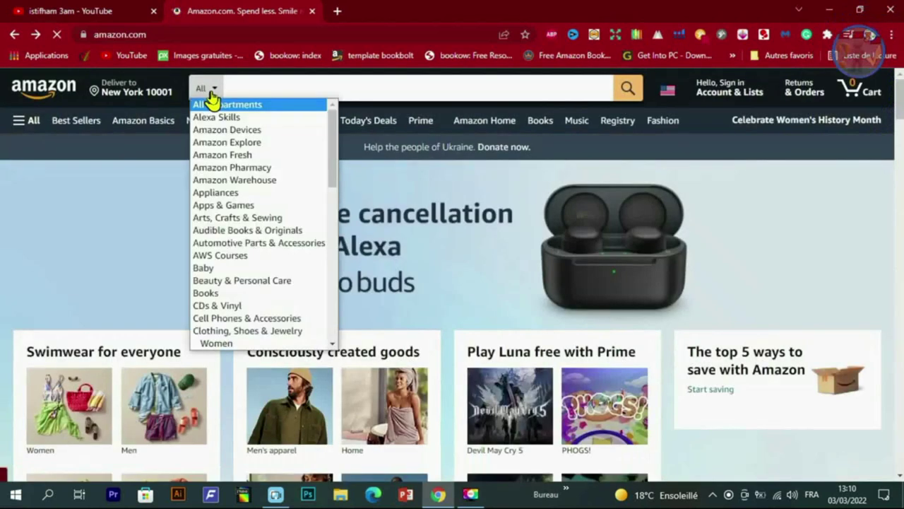
pyautogui.click(218, 294)
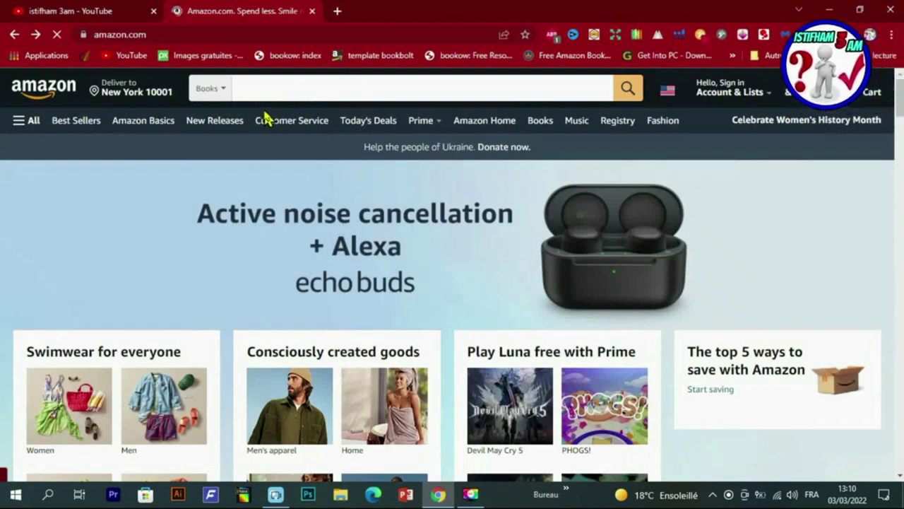
pyautogui.click(279, 91)
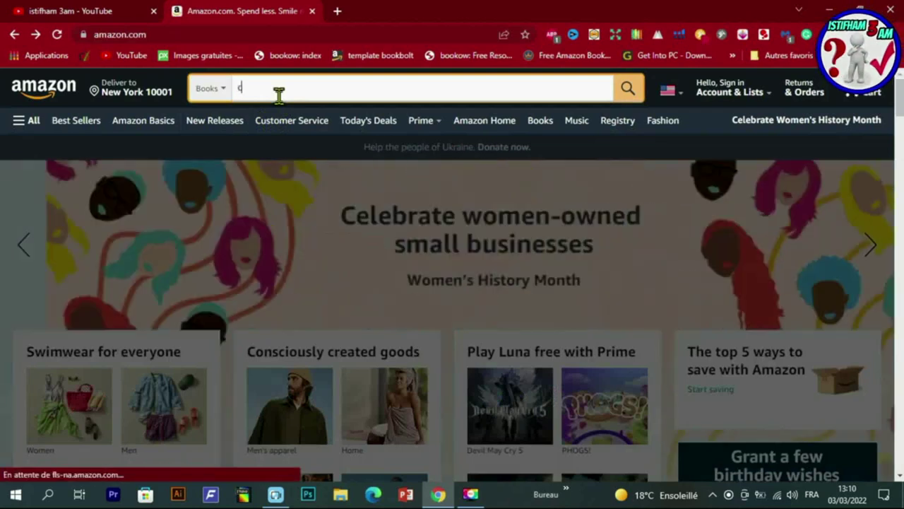
pyautogui.write('coloring boo')
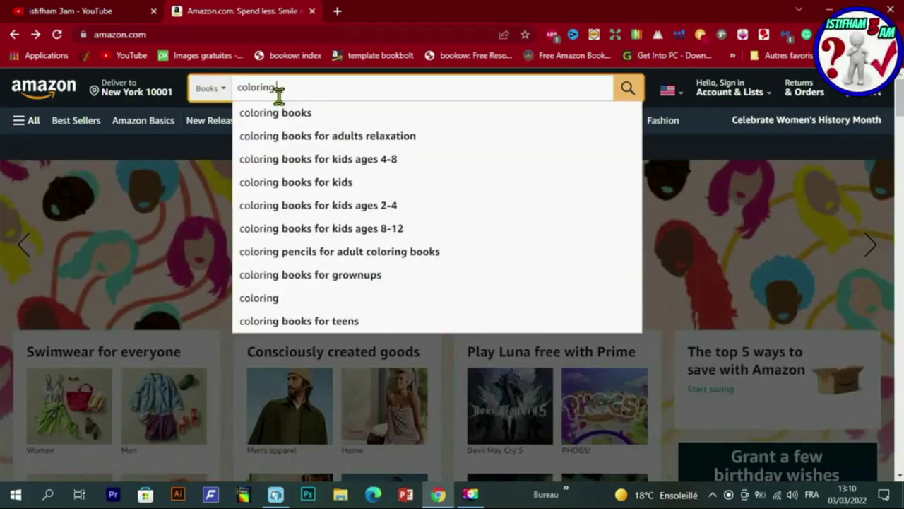
pyautogui.write('ks')
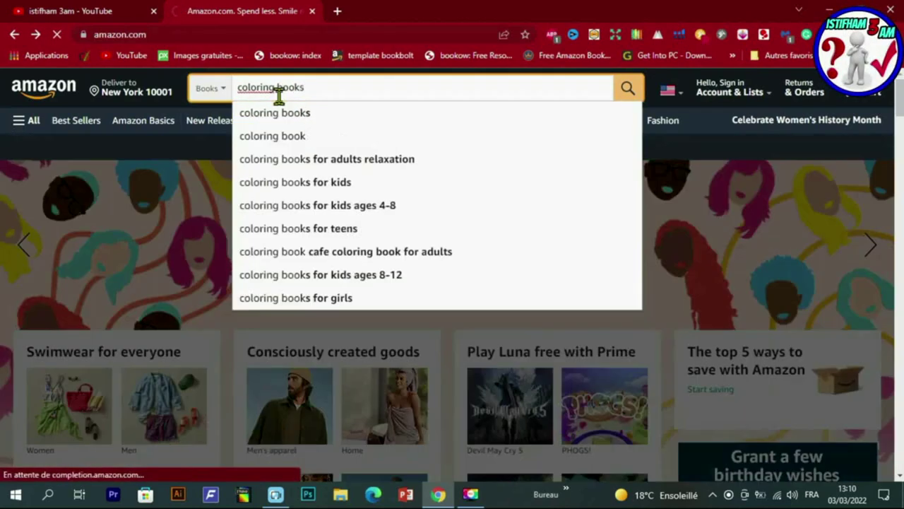
# - Search the Books department for "coloring books for kids" and review the result covers and their sales ranks
pyautogui.press('Return')
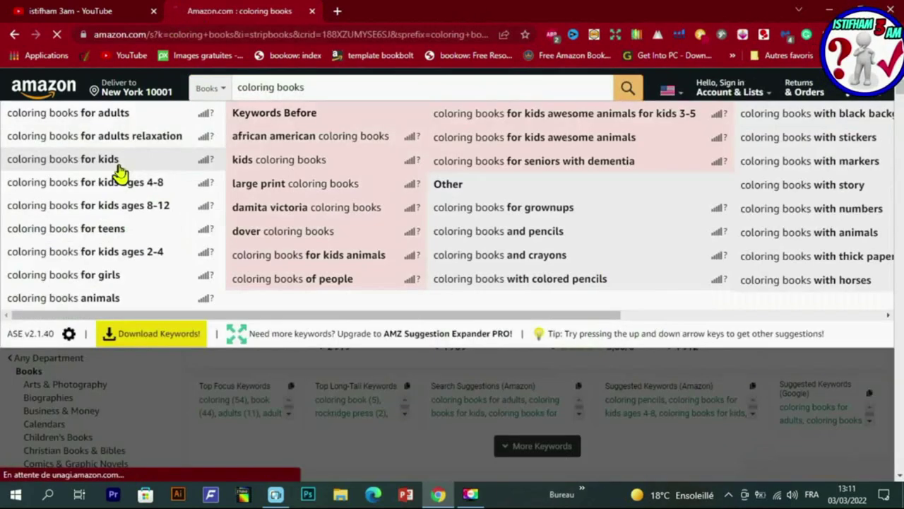
pyautogui.click(118, 170)
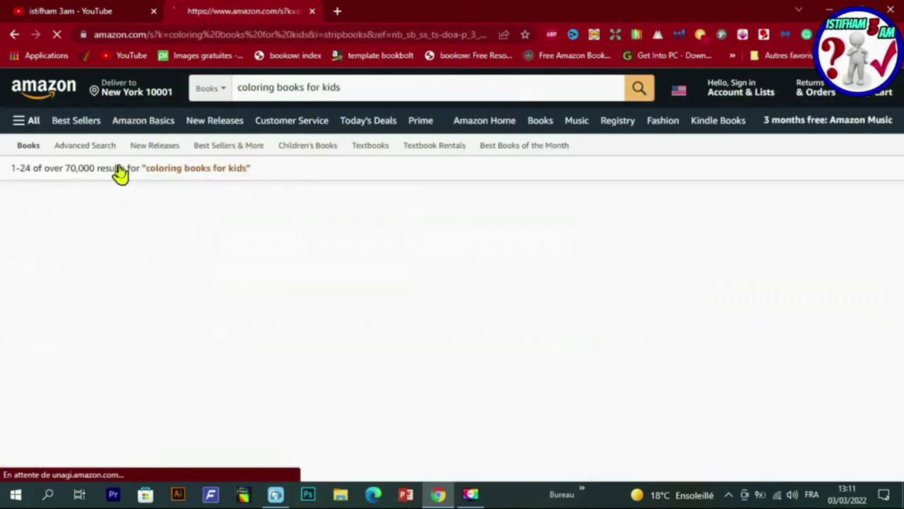
pyautogui.scroll(-2, 384, 204)
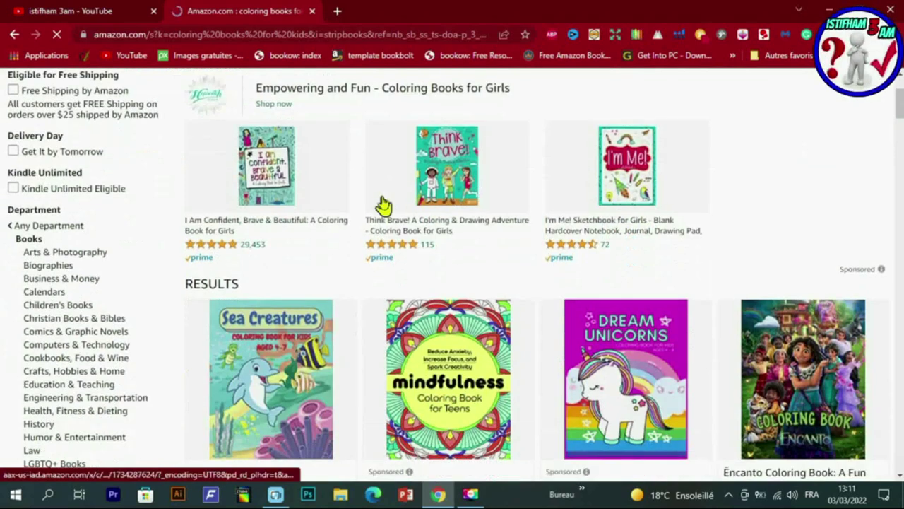
pyautogui.scroll(-2, 383, 204)
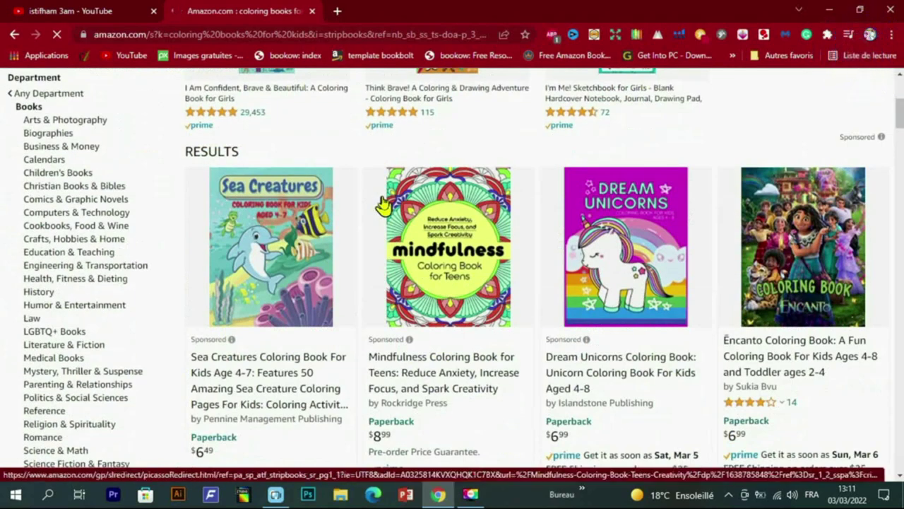
pyautogui.scroll(-5, 383, 205)
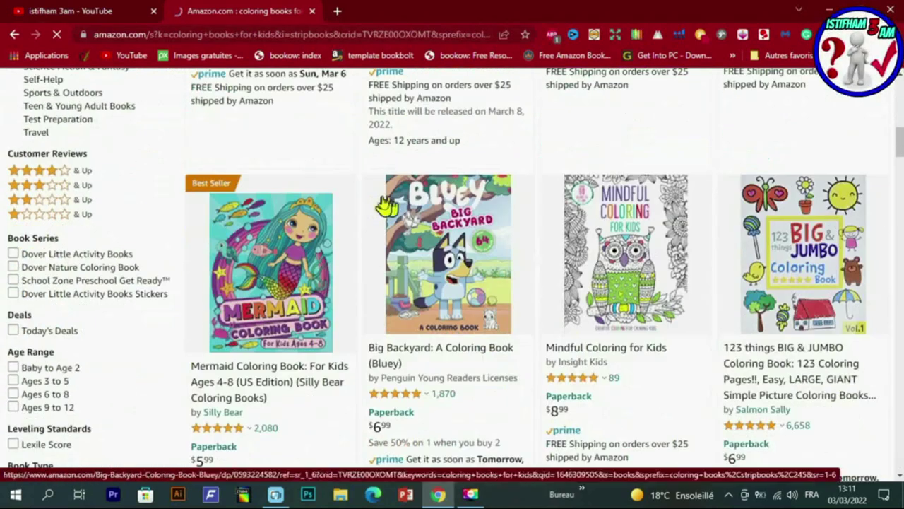
pyautogui.scroll(5, 385, 206)
pyautogui.scroll(-5, 382, 207)
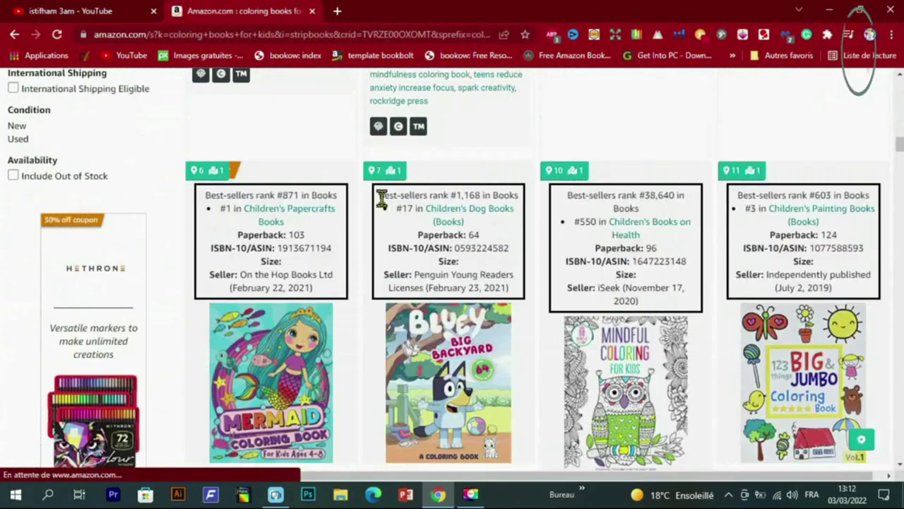
pyautogui.scroll(15, 525, 339)
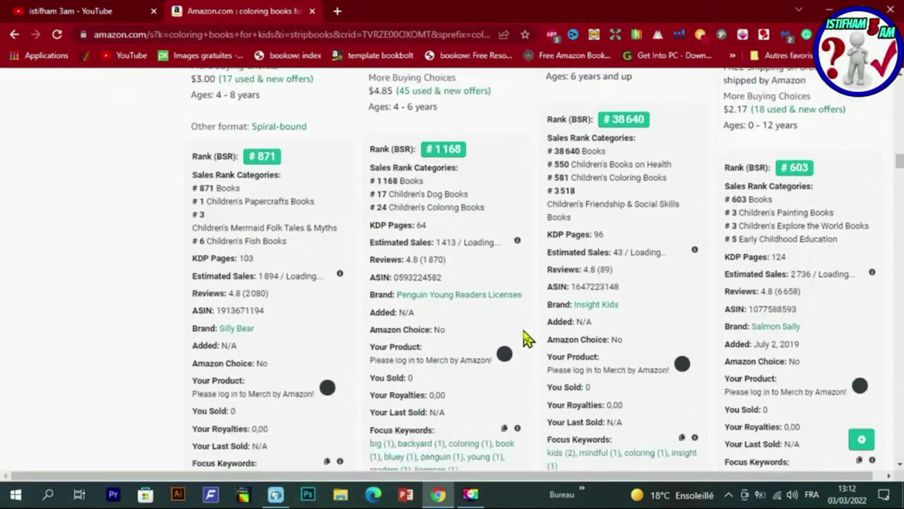
pyautogui.scroll(2, 526, 338)
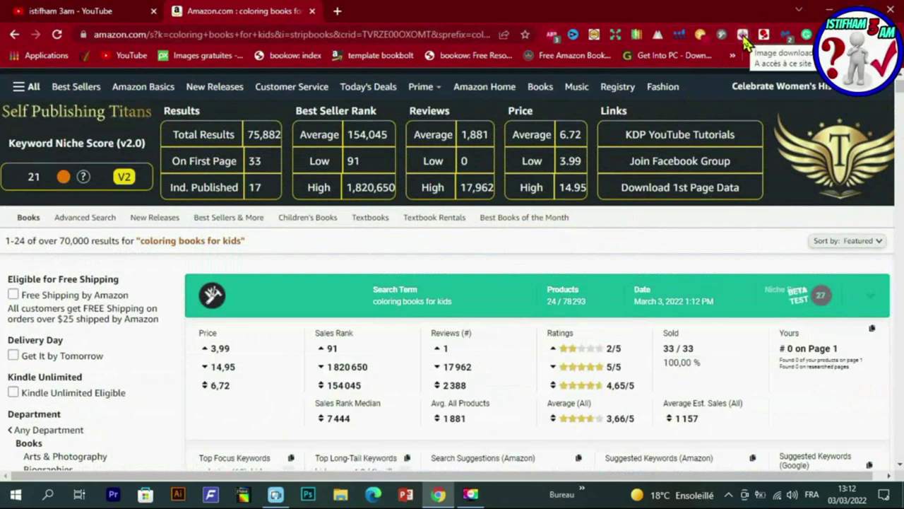
# - List the page's images with the image downloader extension and download the "Coloring Books for Kids Cool Coloring" cover
pyautogui.click(744, 36)
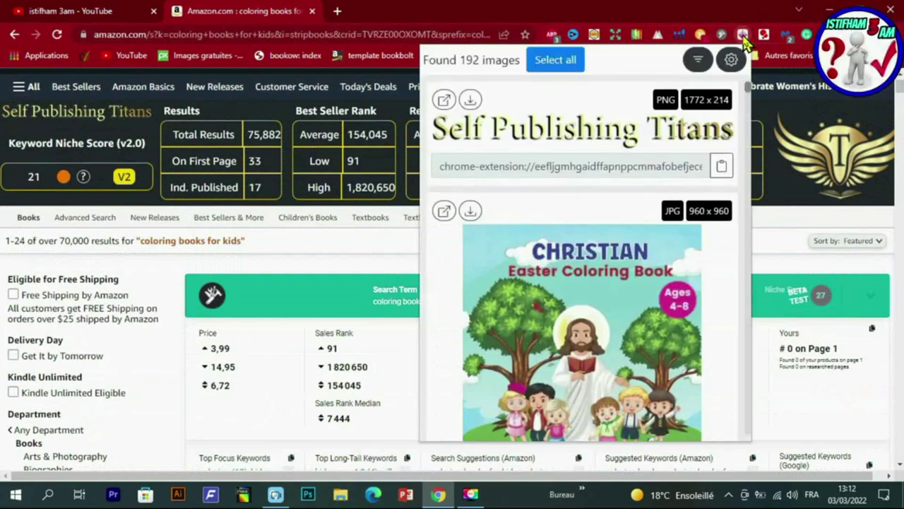
pyautogui.scroll(-10, 667, 198)
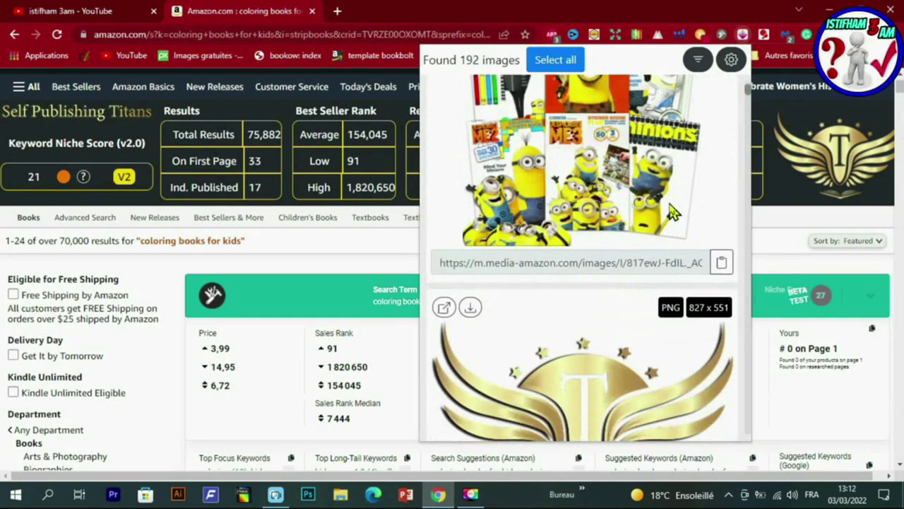
pyautogui.scroll(-10, 664, 210)
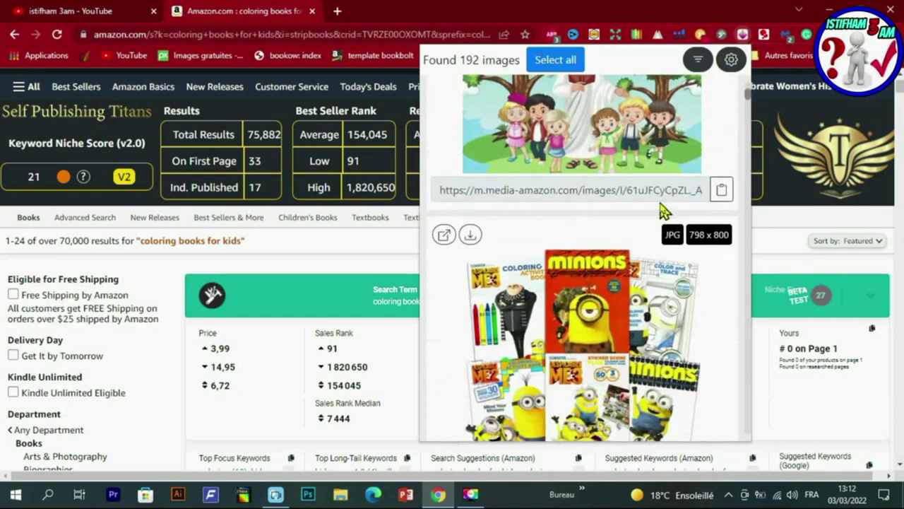
pyautogui.scroll(-10, 664, 210)
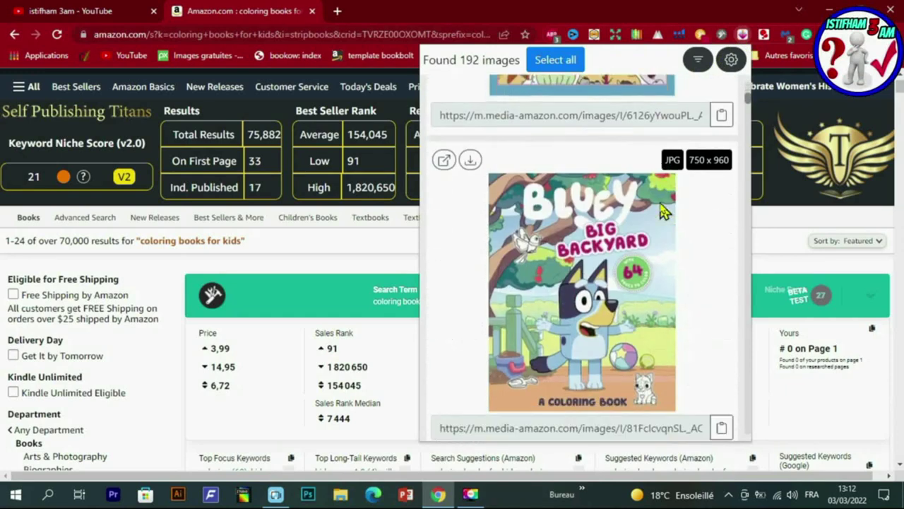
pyautogui.scroll(-10, 664, 210)
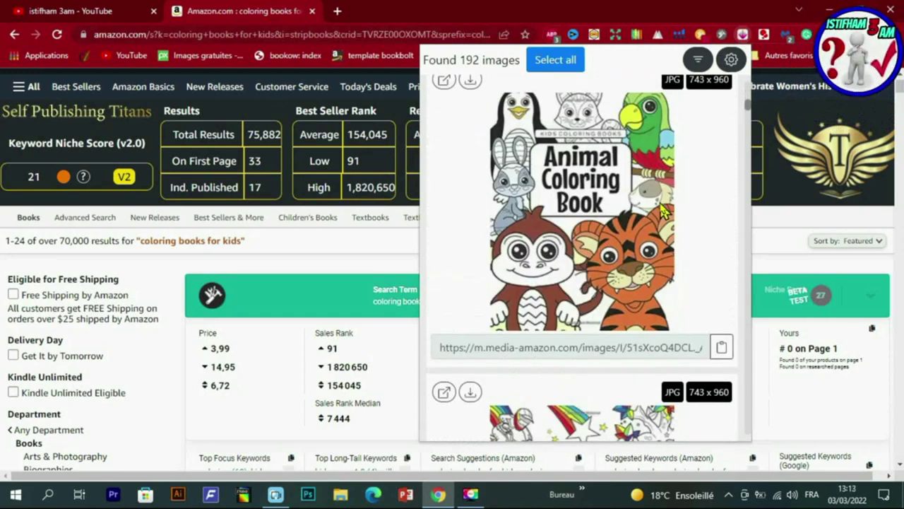
pyautogui.scroll(-4, 664, 211)
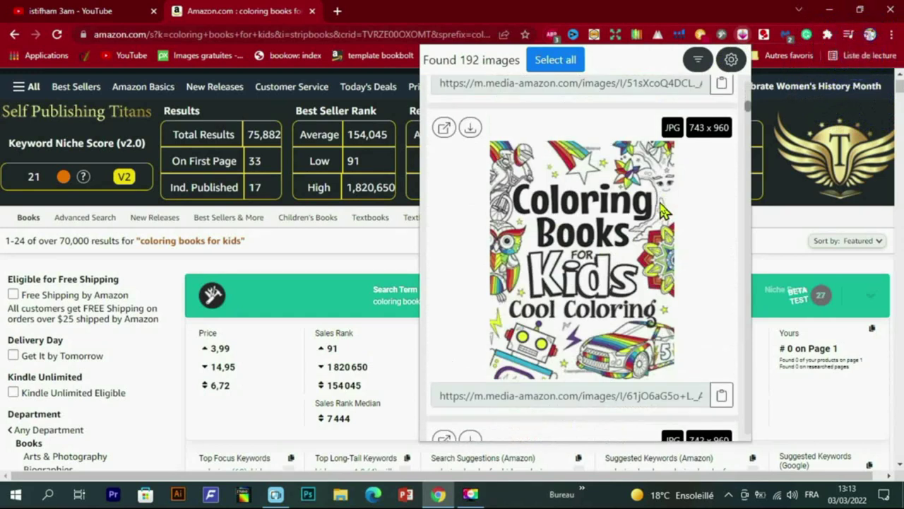
pyautogui.click(470, 130)
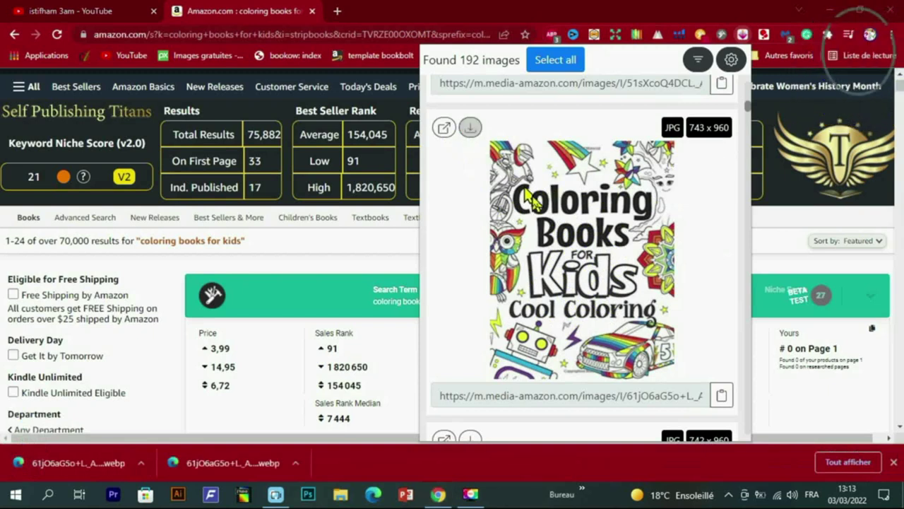
# - Find the "Mermaid Coloring Book For Kids Ages 4-8" cover among the found images and download it
pyautogui.scroll(-2, 536, 206)
pyautogui.scroll(-2, 537, 206)
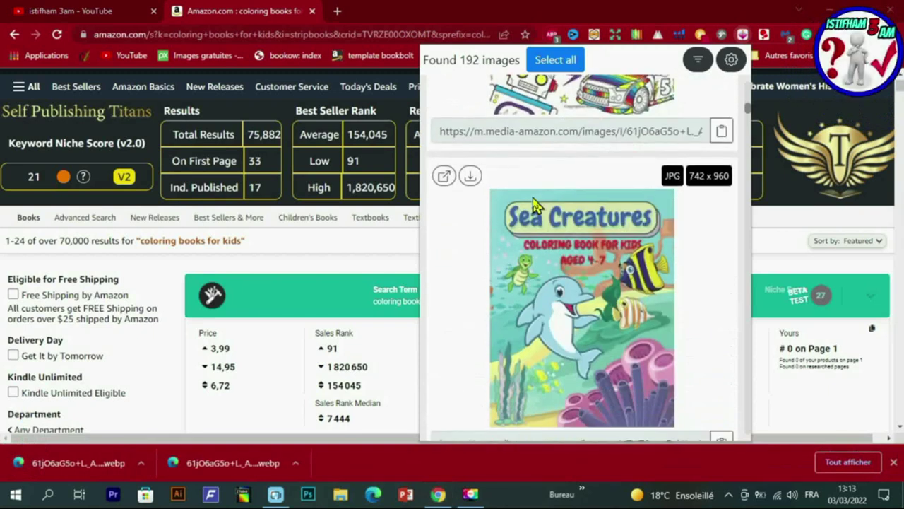
pyautogui.scroll(-7, 535, 207)
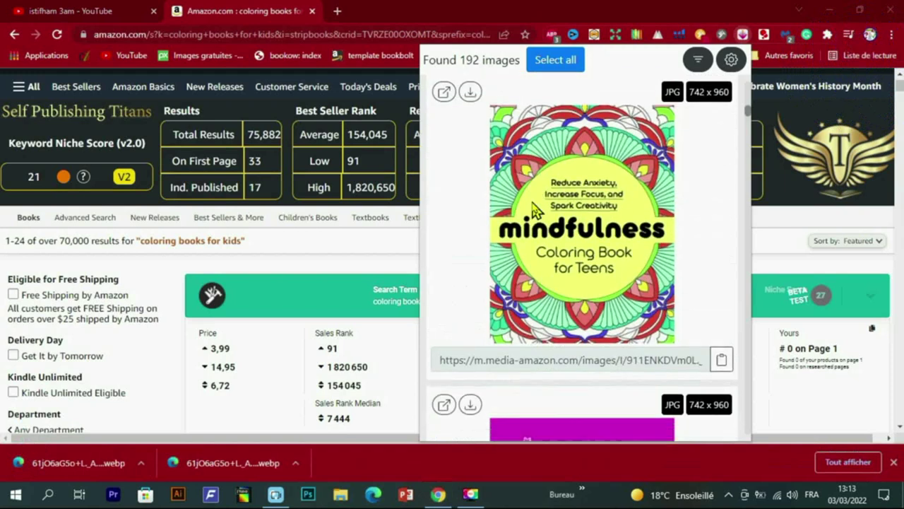
pyautogui.scroll(-8, 535, 212)
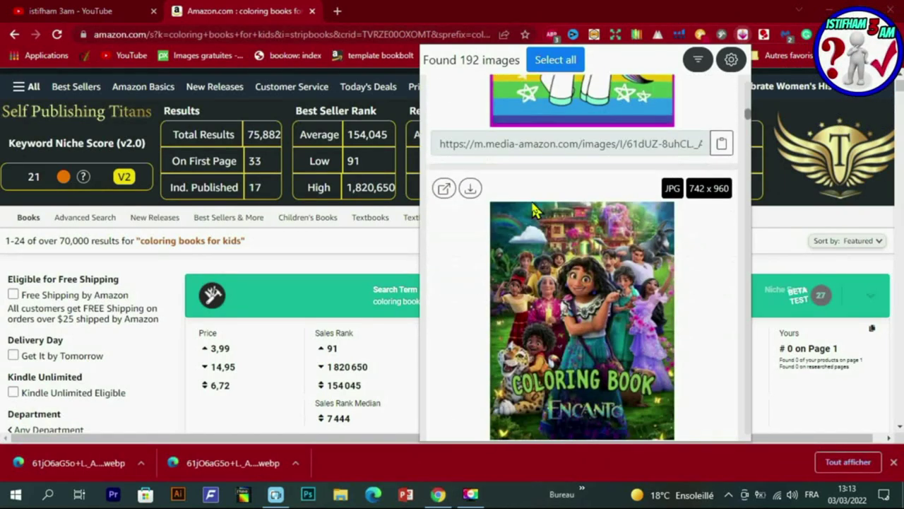
pyautogui.scroll(-4, 535, 209)
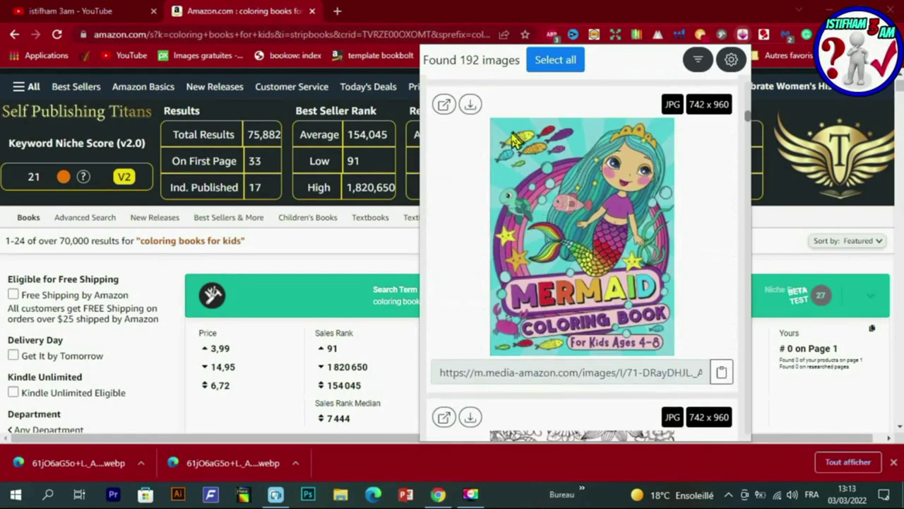
pyautogui.click(470, 106)
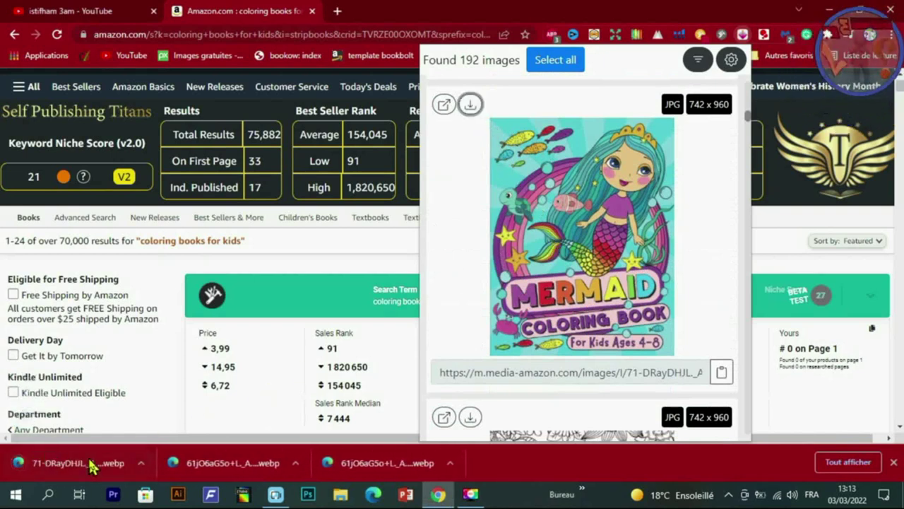
# - Browse further through the found covers and download the "50 Vehicles Coloring Book for Kids" cover
pyautogui.scroll(-4, 535, 228)
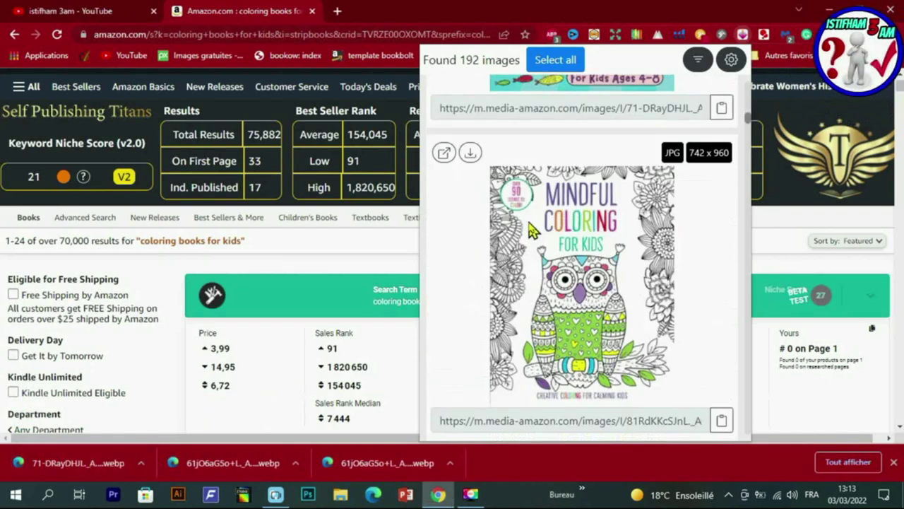
pyautogui.scroll(-6, 535, 227)
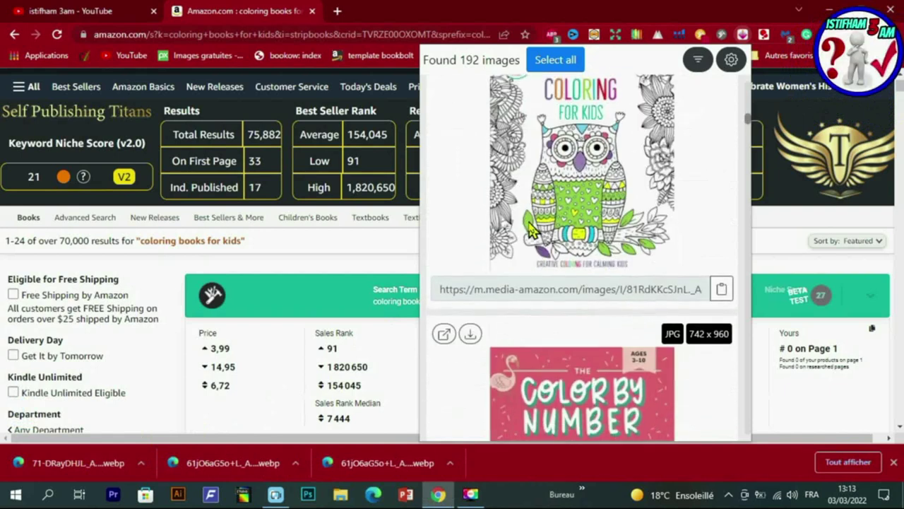
pyautogui.scroll(-4, 535, 228)
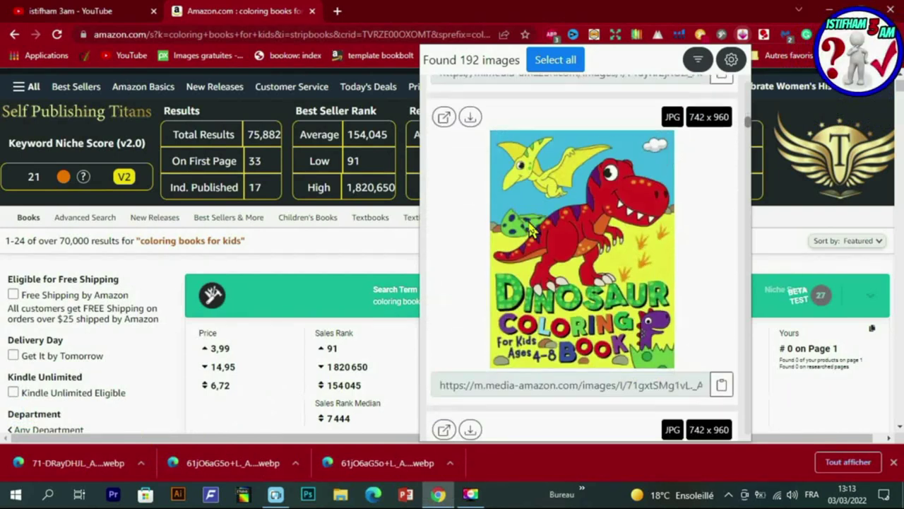
pyautogui.scroll(-9, 531, 230)
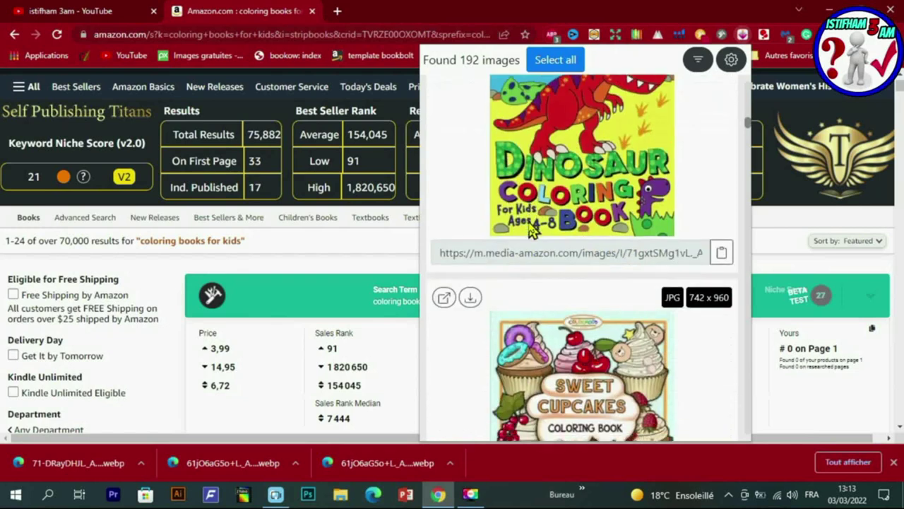
pyautogui.scroll(-3, 531, 230)
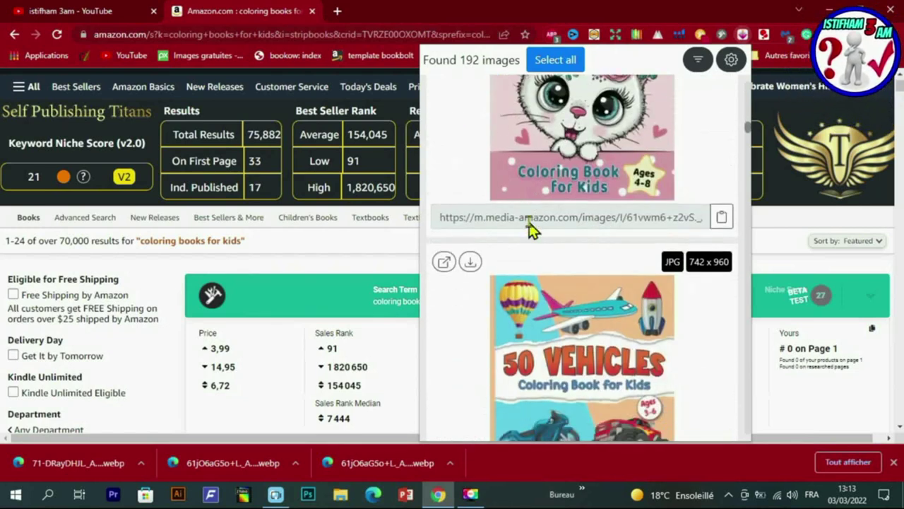
pyautogui.scroll(2, 528, 221)
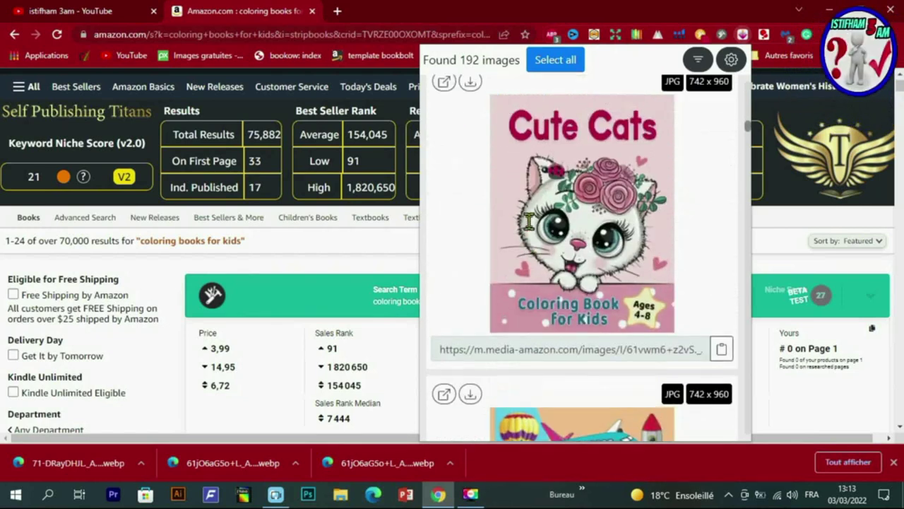
pyautogui.scroll(-5, 542, 225)
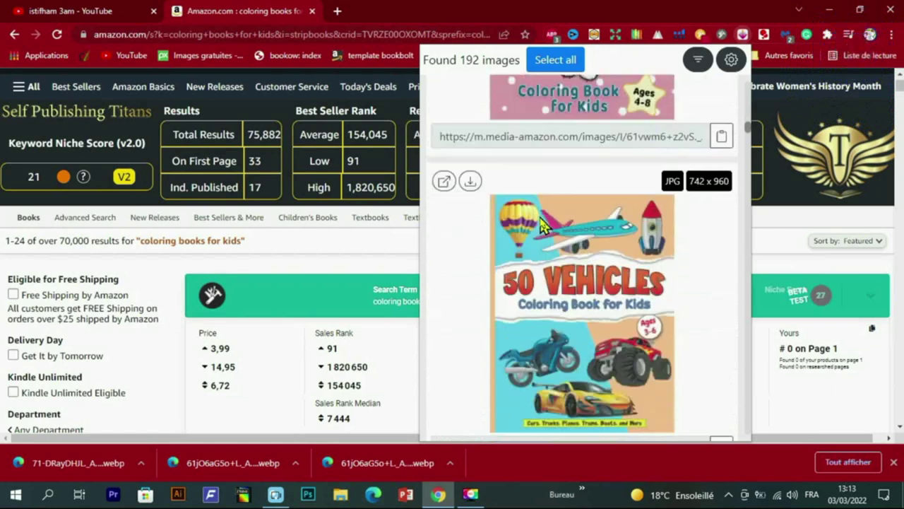
pyautogui.scroll(1, 542, 224)
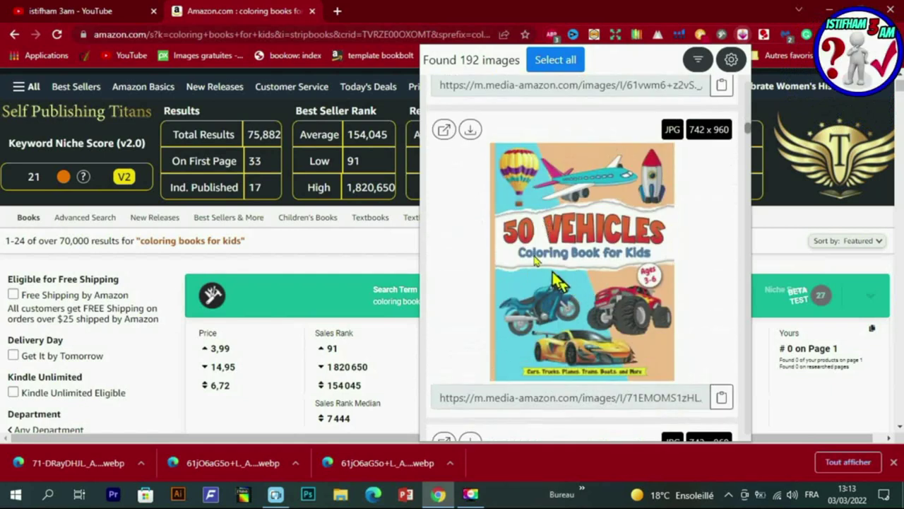
pyautogui.click(471, 131)
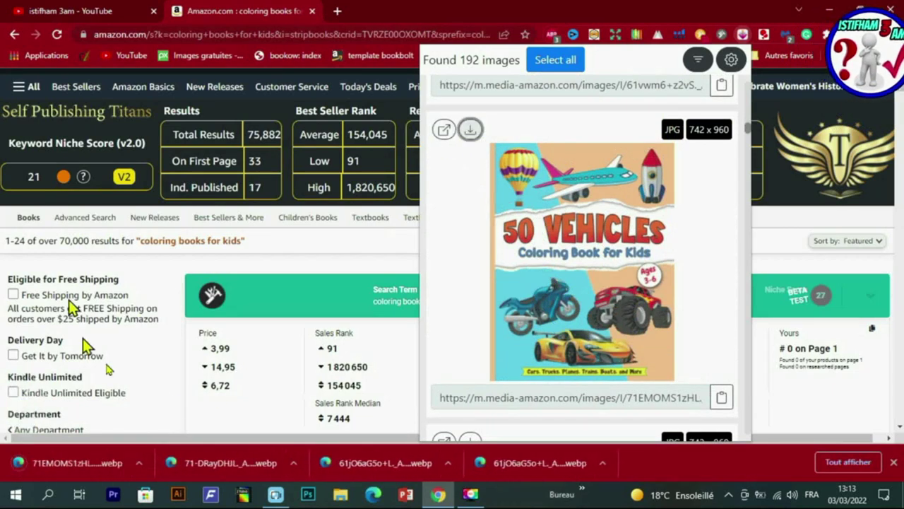
# - Show the downloaded covers in the www_amazon_com folder and check the file type of the 50 Vehicles cover
pyautogui.rightClick(250, 471)
pyautogui.click(279, 429)
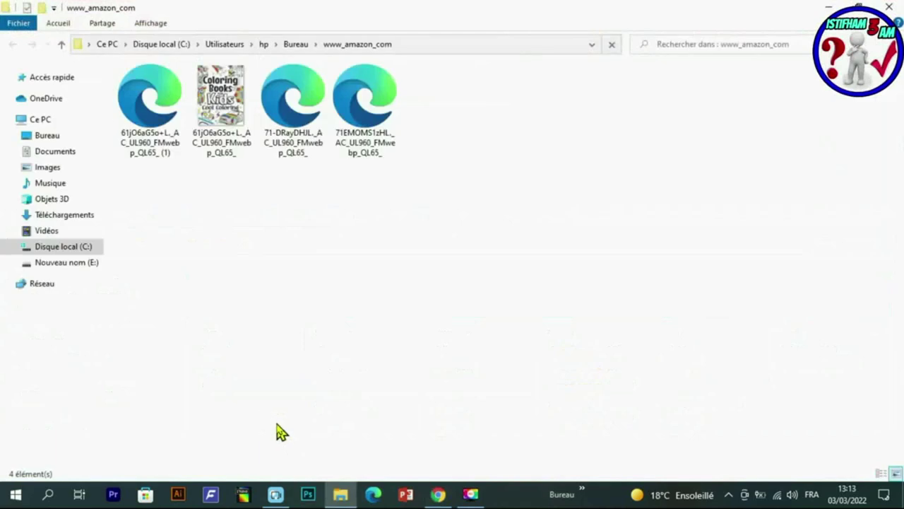
pyautogui.click(366, 110)
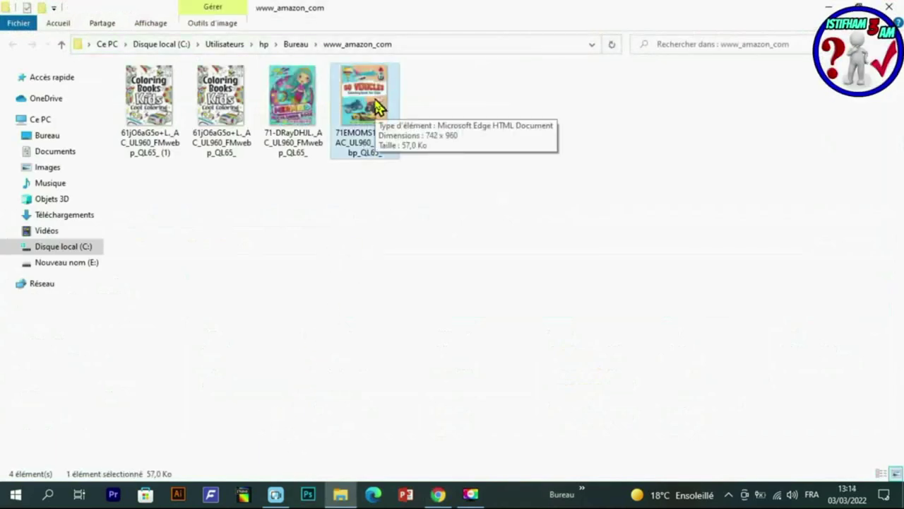
# - Search the web for "webp to jpg" in the browser and open Ezgif's WebP to JPG image converter
pyautogui.hotkey('alt', 'Tab')
pyautogui.click(313, 33)
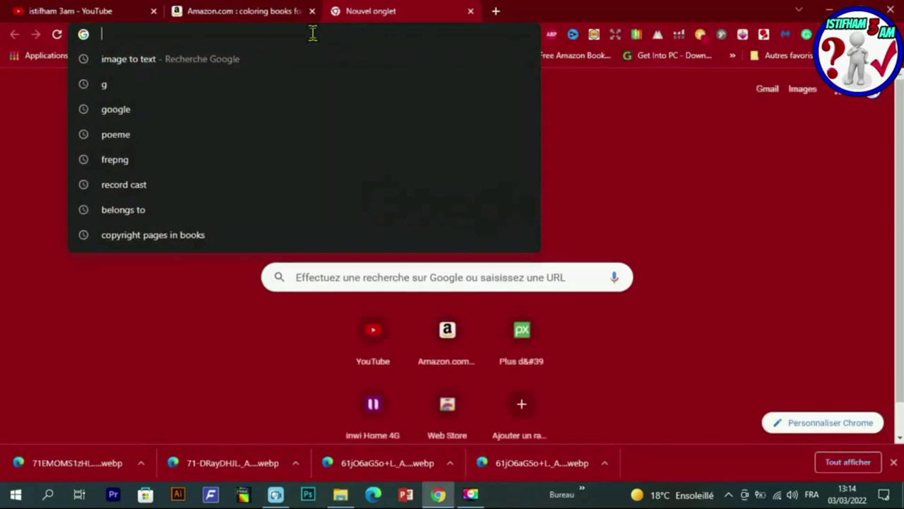
pyautogui.write('webp')
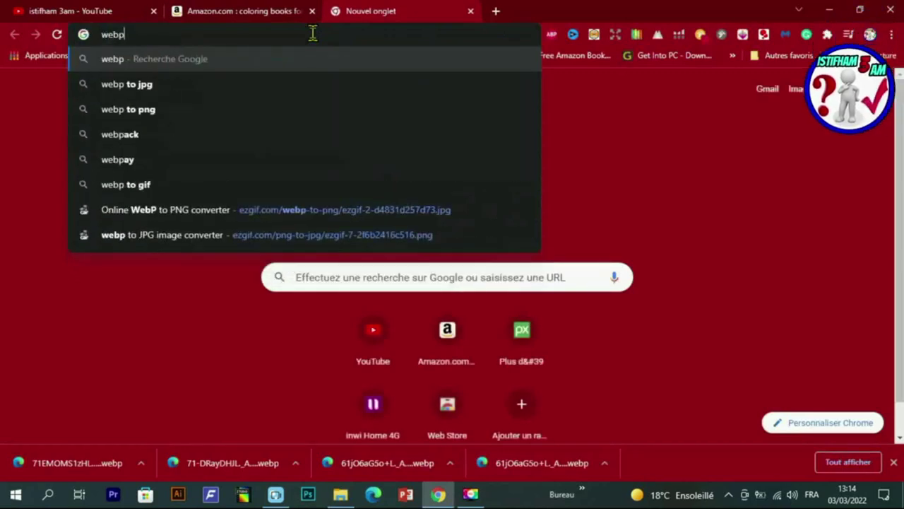
pyautogui.write(' to ')
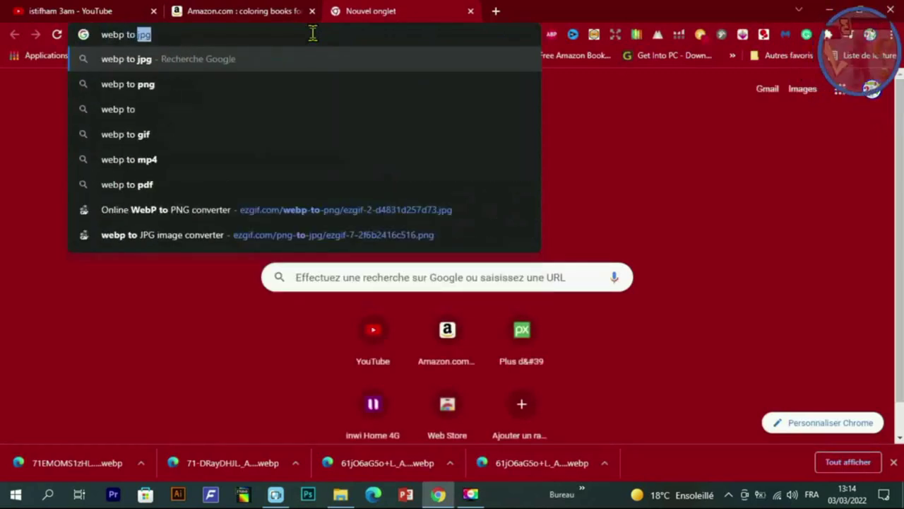
pyautogui.write('jpg')
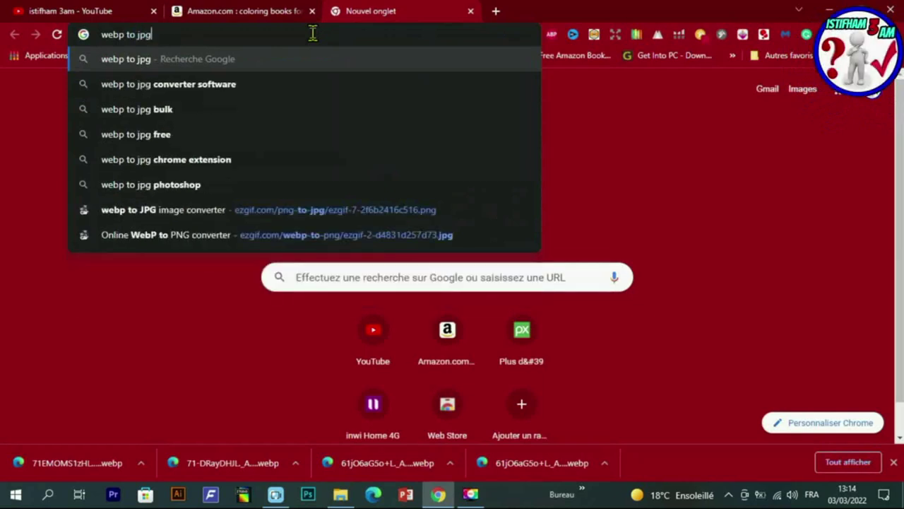
pyautogui.press('Return')
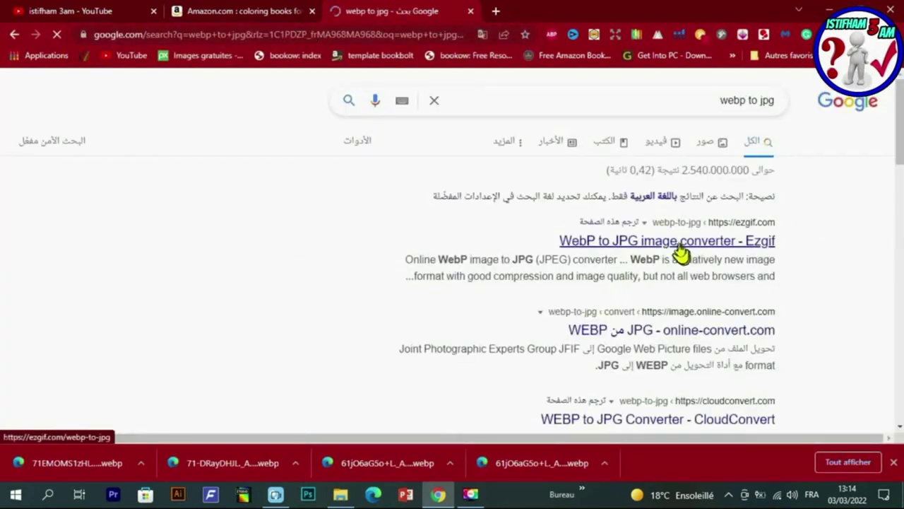
pyautogui.click(679, 244)
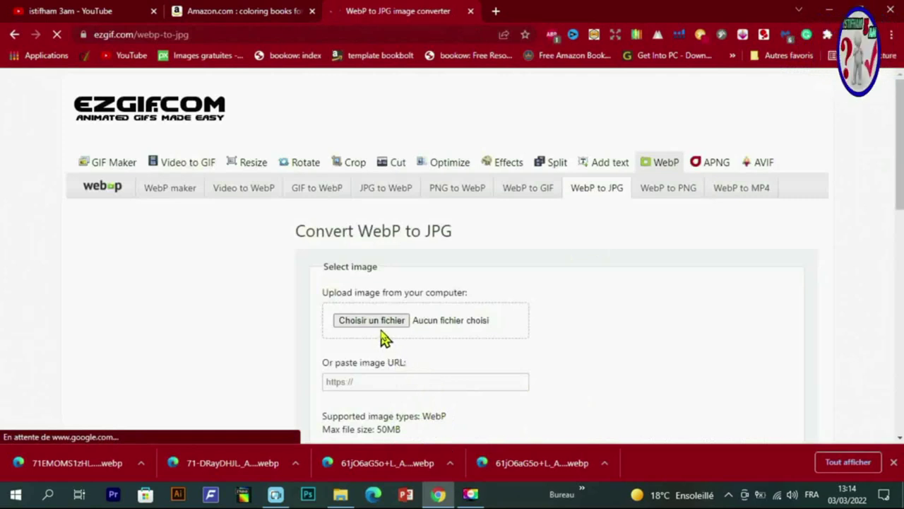
# - Choose the "Coloring Books for Kids Cool Coloring" WebP cover marked (1) from the Bureau folder and upload it to the converter
pyautogui.scroll(-2, 383, 310)
pyautogui.click(373, 194)
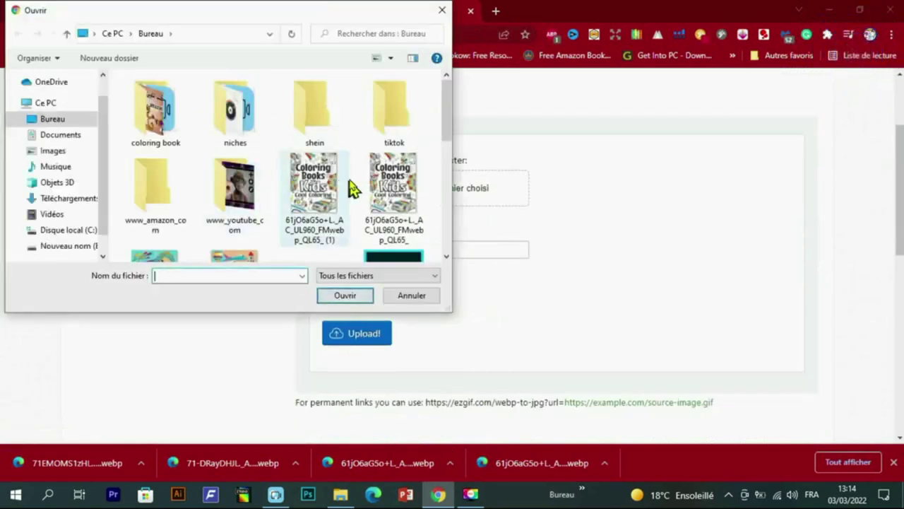
pyautogui.scroll(-5, 353, 188)
pyautogui.scroll(-5, 347, 189)
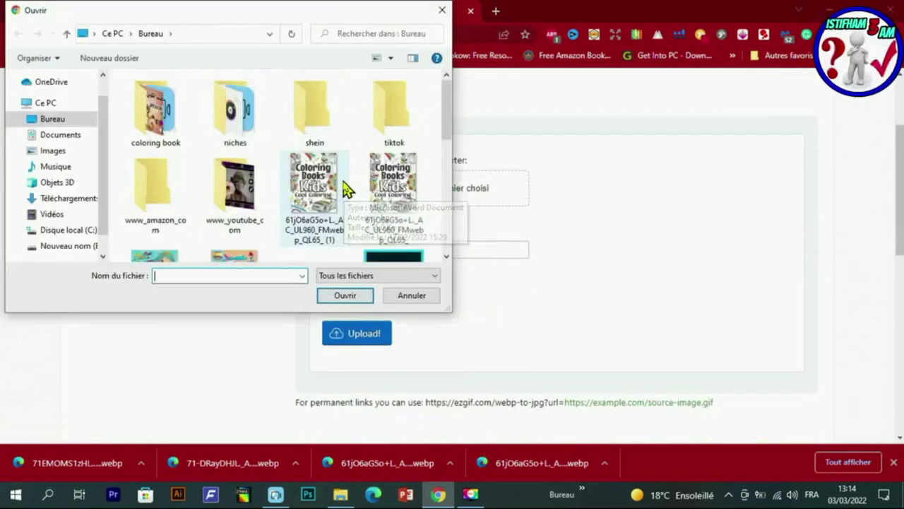
pyautogui.click(325, 190)
pyautogui.click(344, 297)
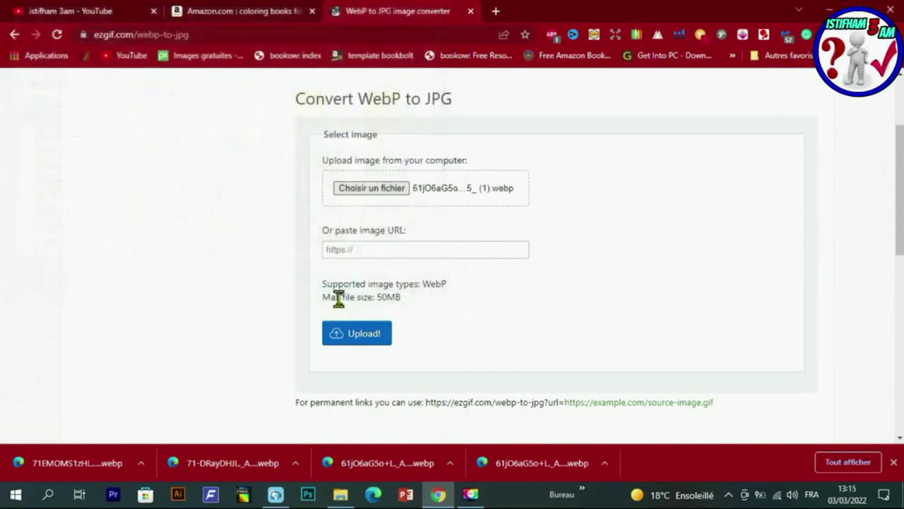
pyautogui.click(356, 337)
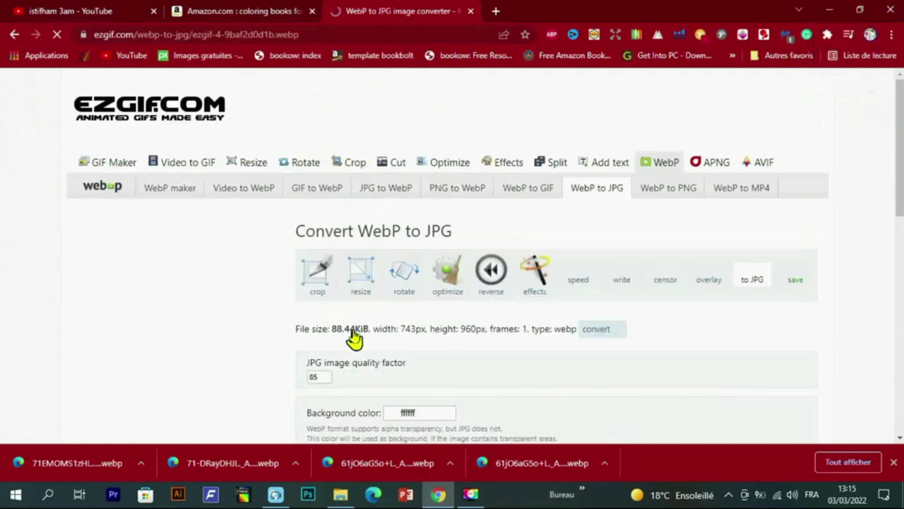
# - Convert the uploaded Cool Coloring cover to JPG and save the converted image
pyautogui.scroll(-5, 252, 306)
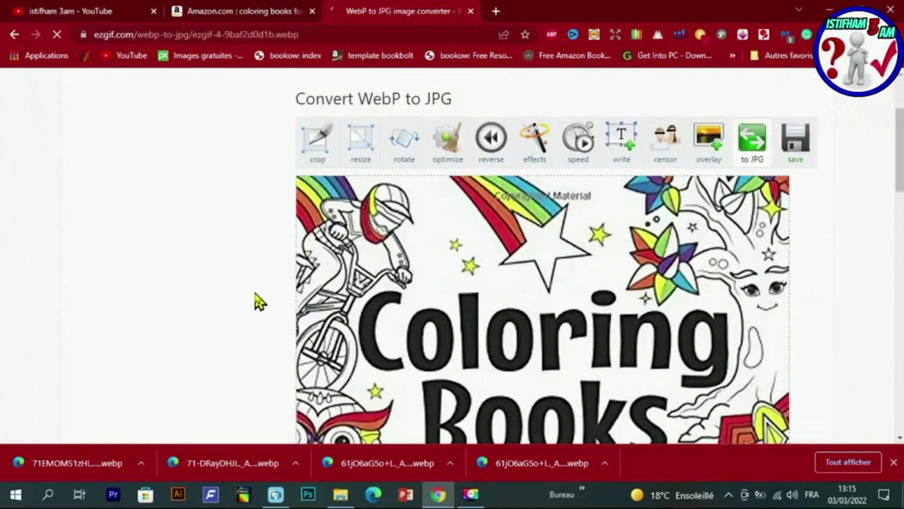
pyautogui.scroll(-10, 252, 305)
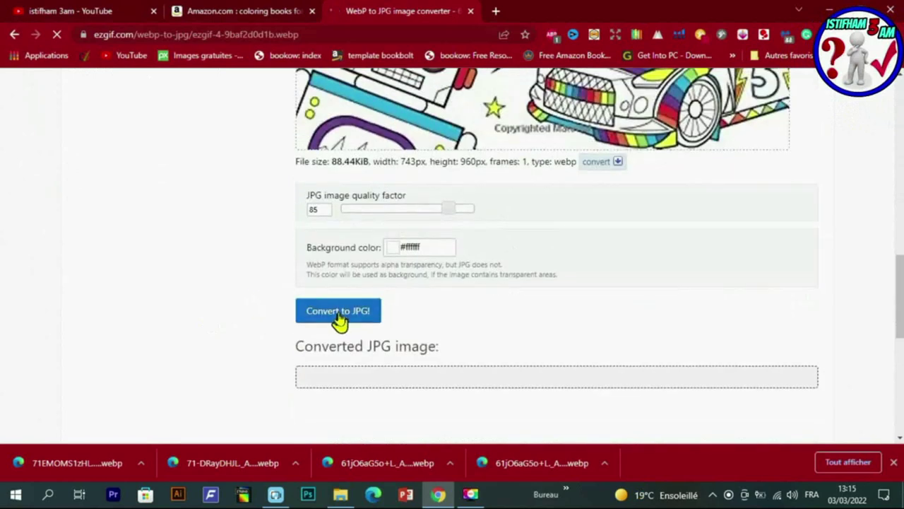
pyautogui.click(338, 316)
pyautogui.scroll(-2, 216, 302)
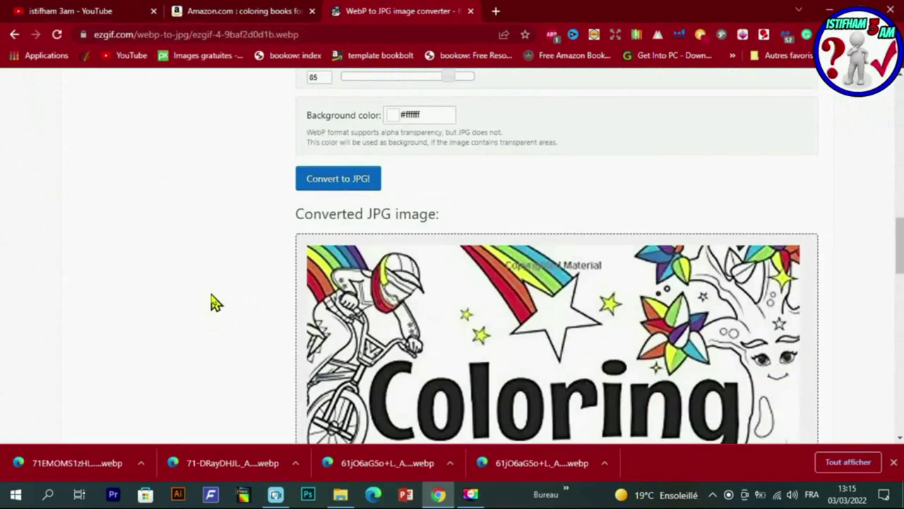
pyautogui.scroll(-9, 216, 303)
pyautogui.scroll(-1, 407, 272)
pyautogui.scroll(-1, 406, 272)
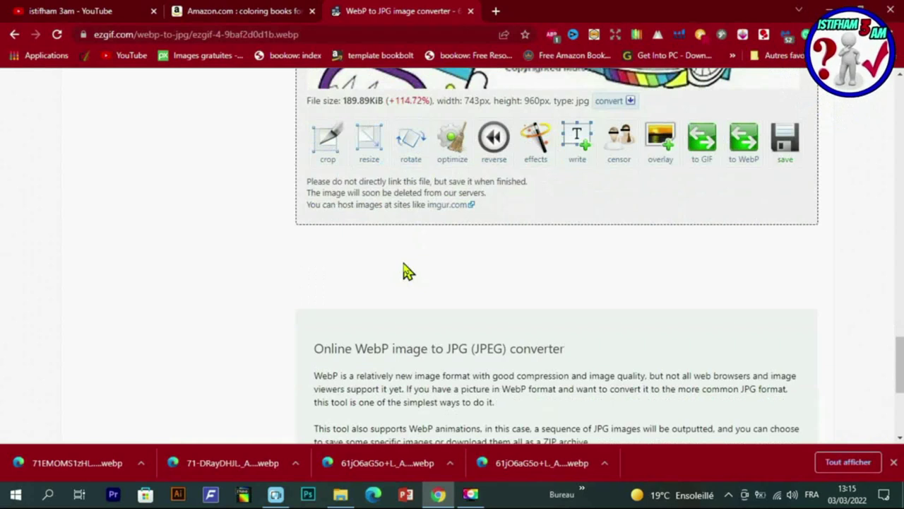
pyautogui.click(791, 145)
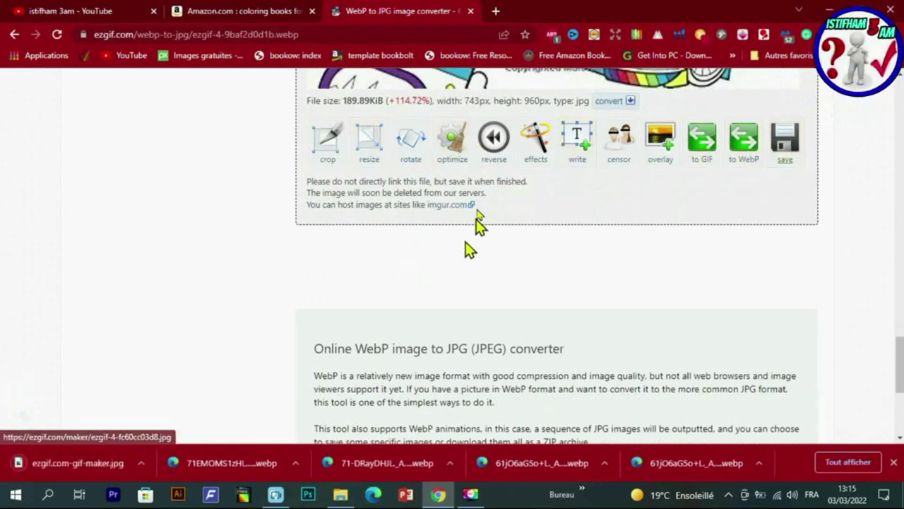
# - Return to the converter's upload page and upload the "50 Vehicles" WebP cover from the Bureau folder
pyautogui.scroll(10, 501, 228)
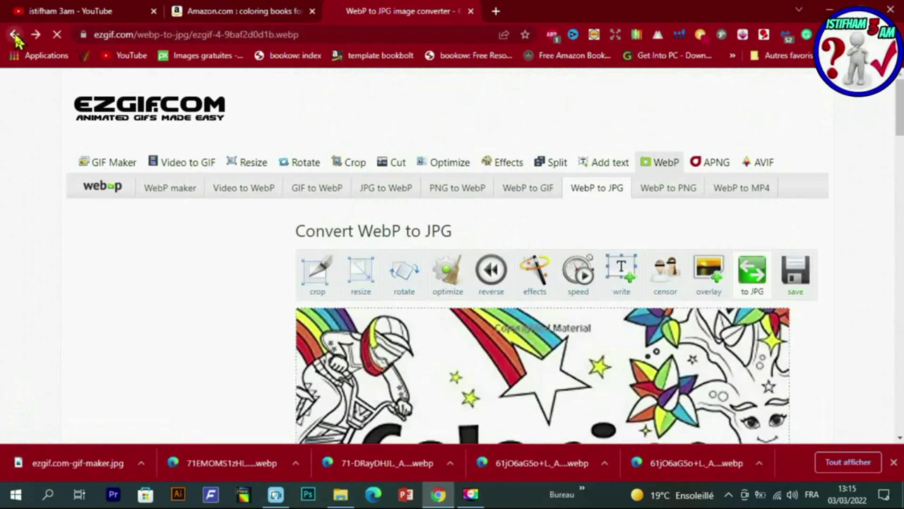
pyautogui.click(14, 34)
pyautogui.click(360, 188)
pyautogui.scroll(-3, 262, 151)
pyautogui.click(235, 117)
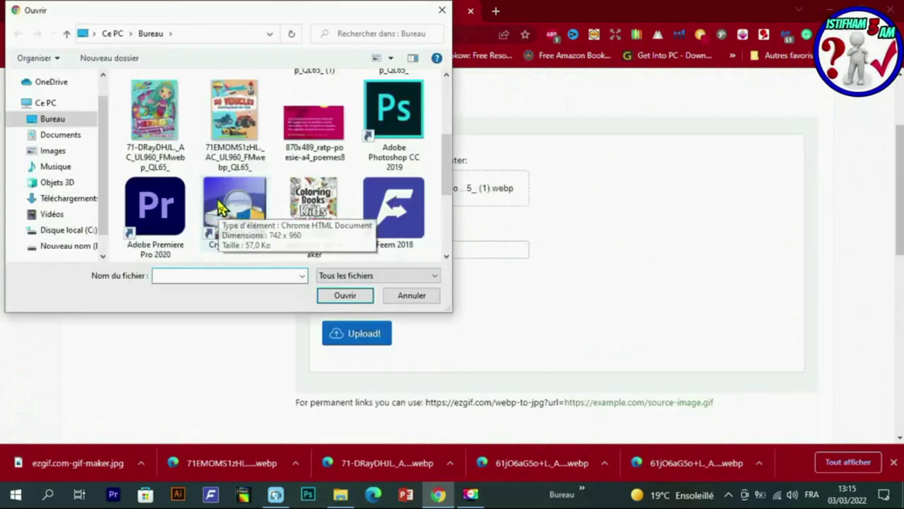
pyautogui.click(345, 296)
pyautogui.click(363, 333)
# - Convert the 50 Vehicles cover to JPG and save the result
pyautogui.scroll(-5, 356, 307)
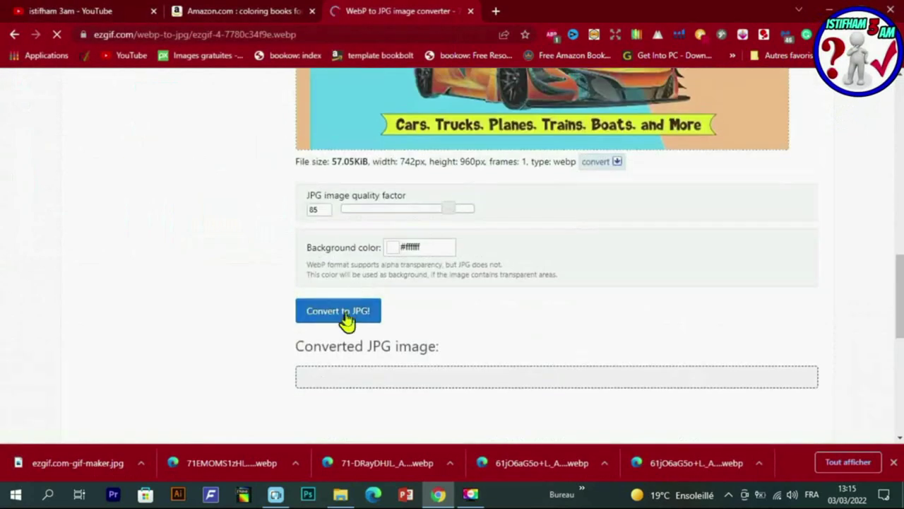
pyautogui.click(353, 303)
pyautogui.click(784, 283)
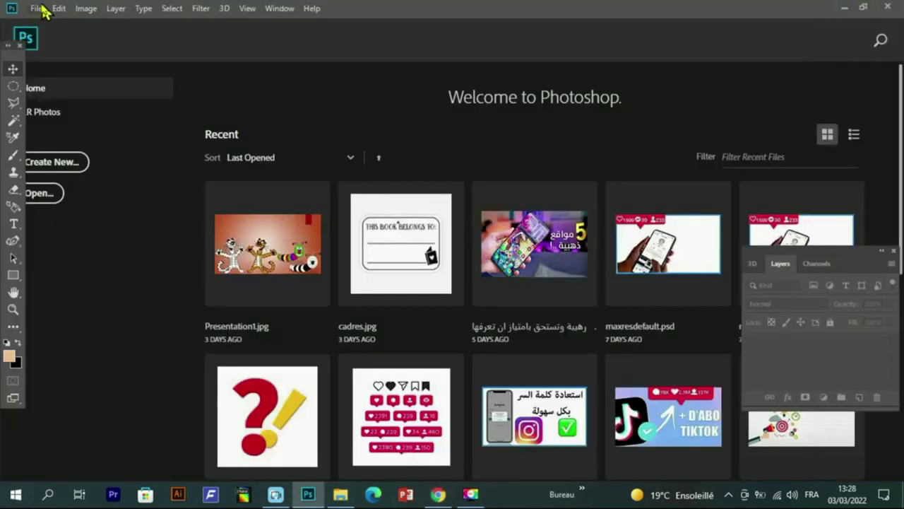
# - In Photoshop, create a portrait document 8.5 inches wide and 11 inches high, and hide its grid
pyautogui.click(37, 8)
pyautogui.click(48, 23)
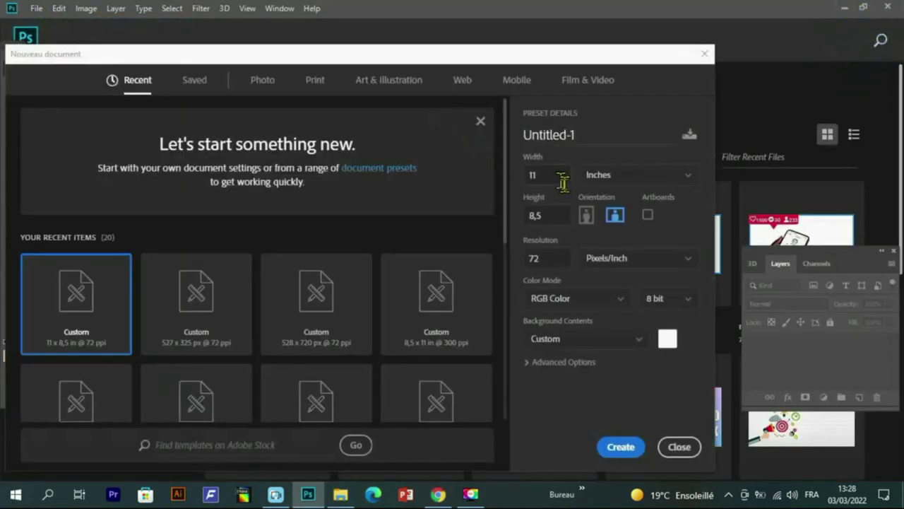
pyautogui.click(523, 178)
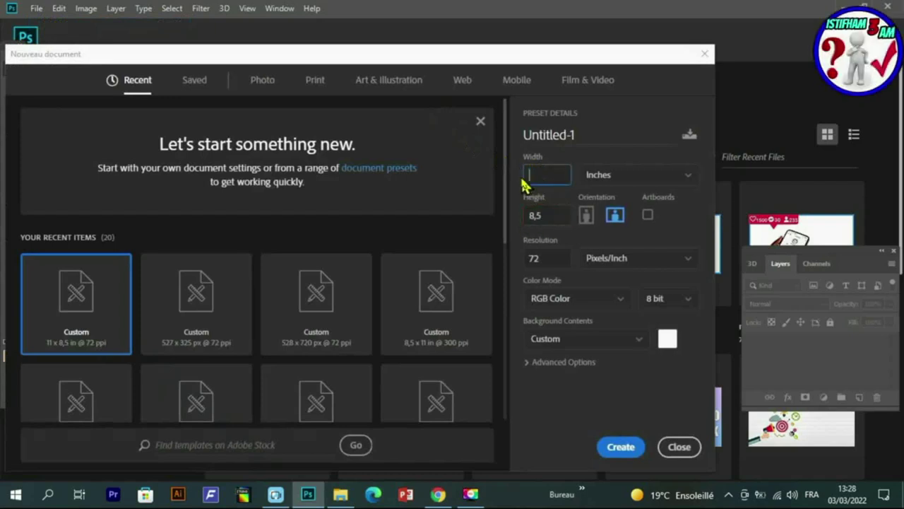
pyautogui.click(587, 215)
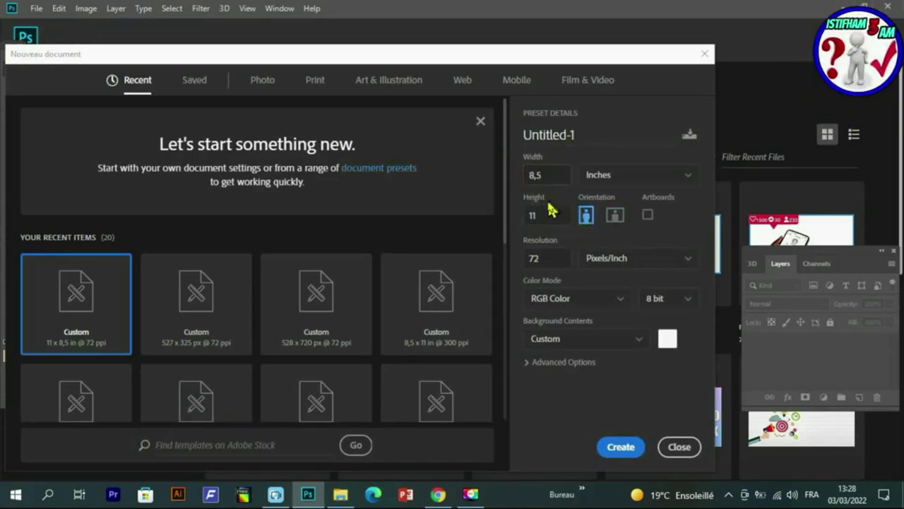
pyautogui.click(620, 447)
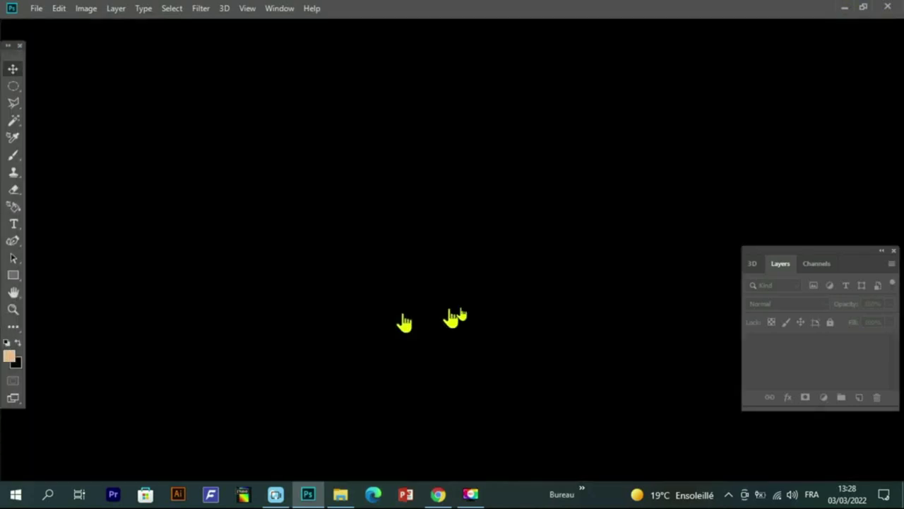
pyautogui.click(248, 9)
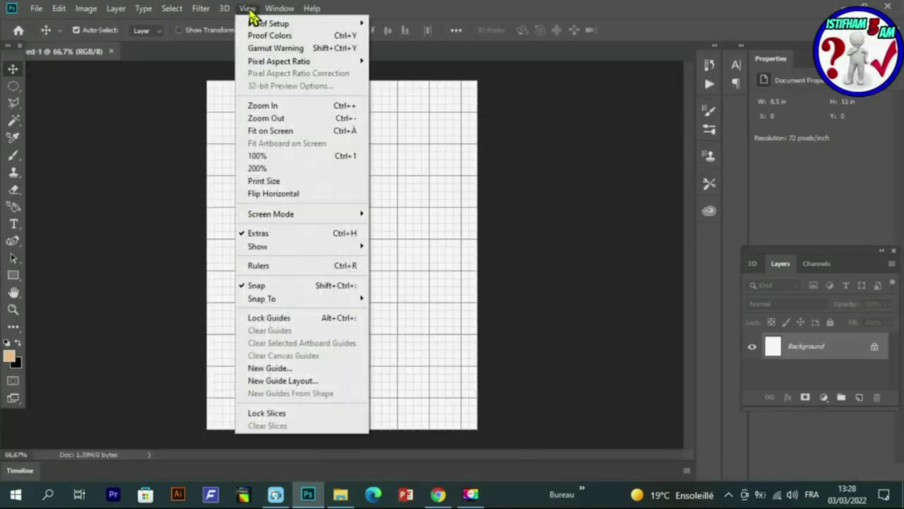
pyautogui.click(245, 234)
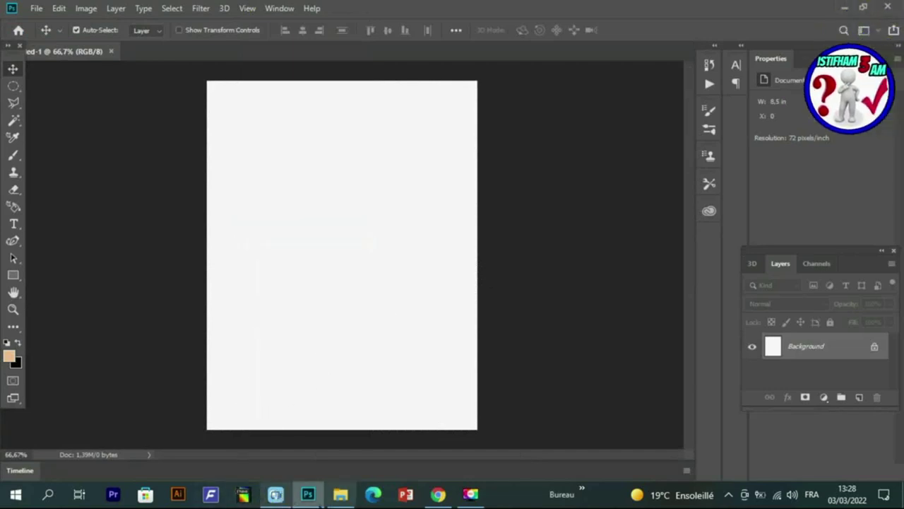
# - Place the converted ezgif.com-gif-maker cover image from the file explorer so that it fills the page
pyautogui.click(340, 494)
pyautogui.moveTo(233, 201); pyautogui.dragTo(460, 415)
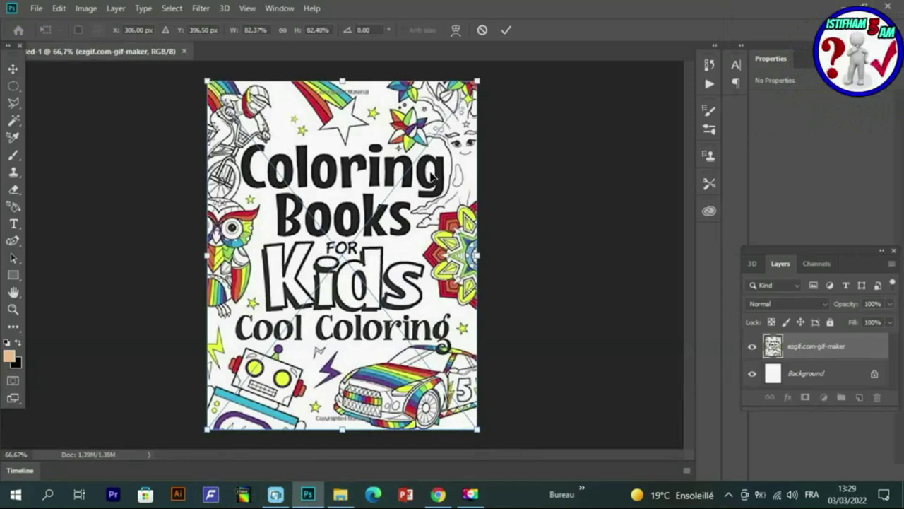
pyautogui.press('Return')
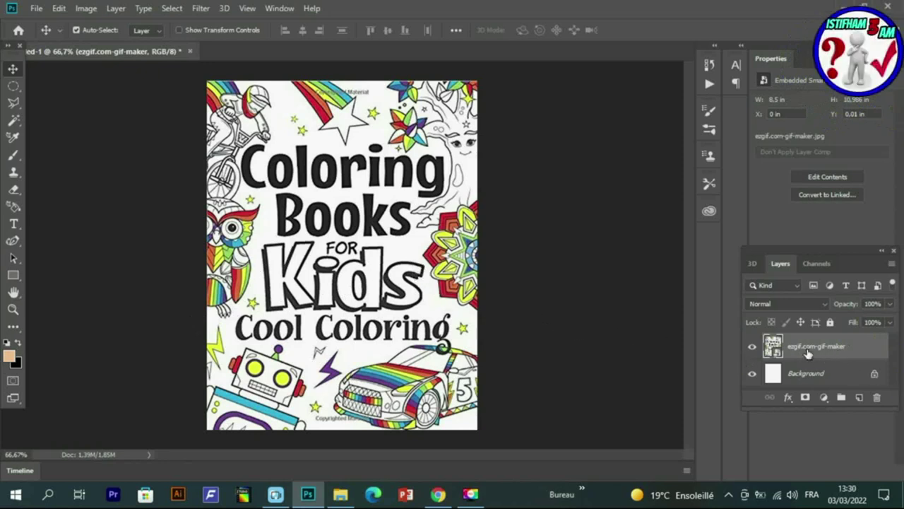
# - Prepare the Brush tool with a white foreground color and rasterize the placed cover's smart object layer
pyautogui.click(13, 155)
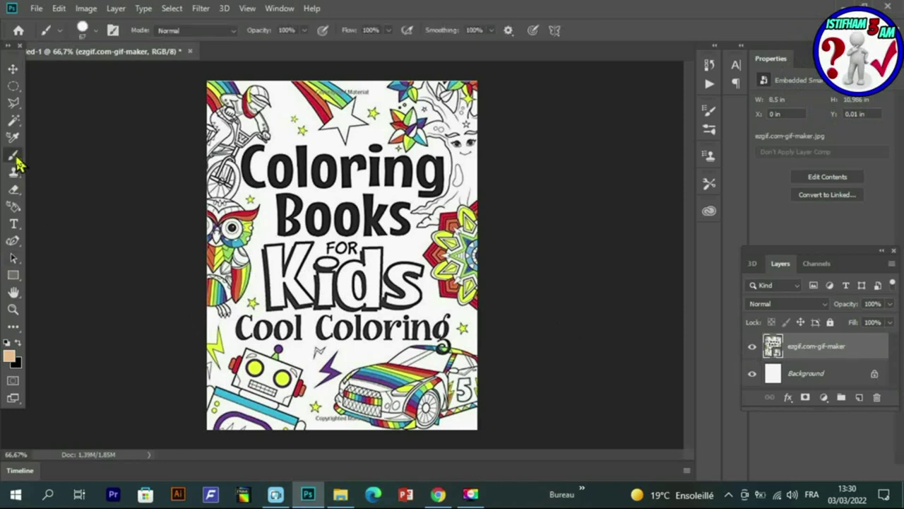
pyautogui.click(8, 357)
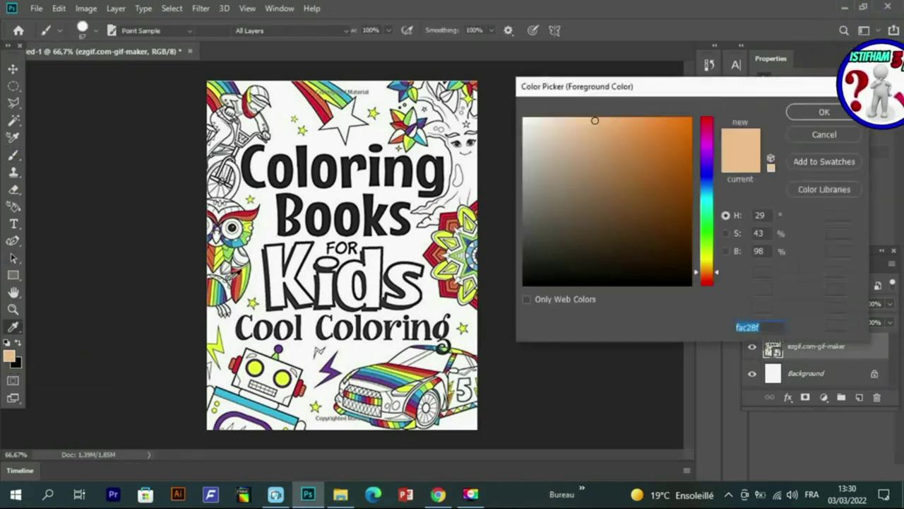
pyautogui.click(821, 113)
pyautogui.click(69, 95)
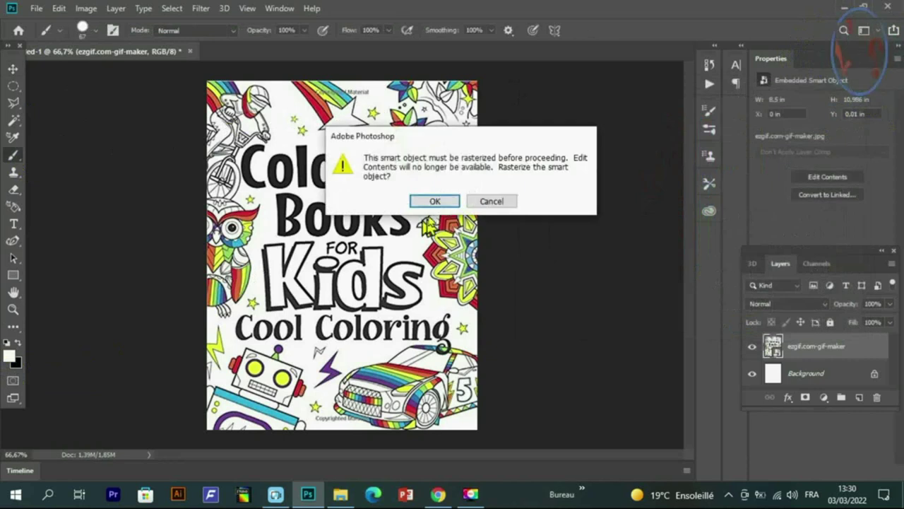
pyautogui.click(416, 200)
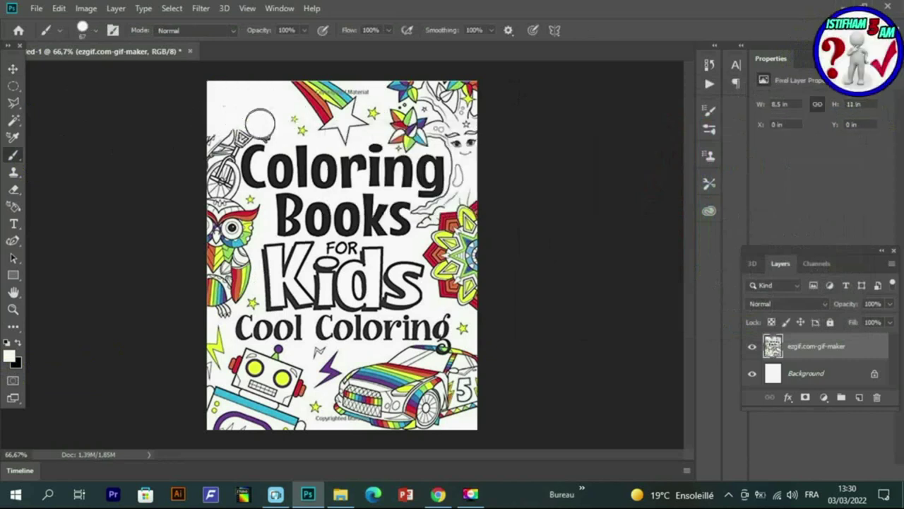
# - Paint white over the large illustrations and the "Cool Coloring" line on the cover, sparing the "Coloring Books for Kids" title
pyautogui.moveTo(239, 125)
pyautogui.mouseDown()
pyautogui.moveTo(244, 219)
pyautogui.moveTo(212, 326)
pyautogui.moveTo(202, 318)
pyautogui.moveTo(220, 240)
pyautogui.moveTo(209, 187)
pyautogui.moveTo(211, 126)
pyautogui.moveTo(228, 184)
pyautogui.mouseUp()
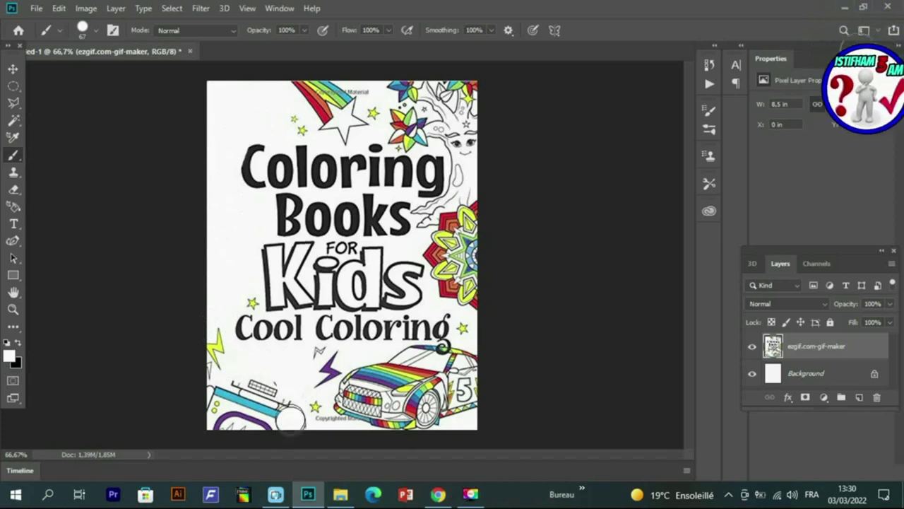
pyautogui.moveTo(290, 418)
pyautogui.mouseDown()
pyautogui.moveTo(280, 393)
pyautogui.moveTo(253, 386)
pyautogui.mouseUp()
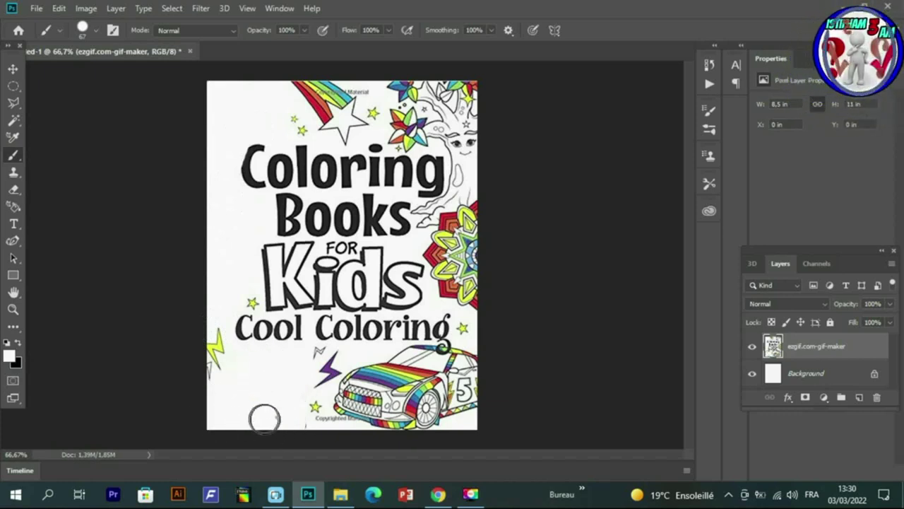
pyautogui.moveTo(350, 389)
pyautogui.mouseDown()
pyautogui.moveTo(417, 363)
pyautogui.moveTo(368, 410)
pyautogui.moveTo(406, 413)
pyautogui.mouseUp()
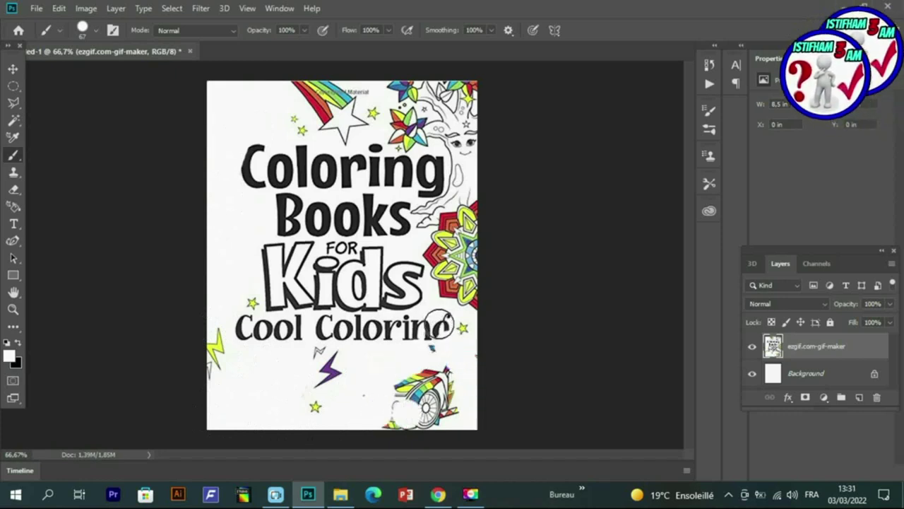
pyautogui.moveTo(441, 328); pyautogui.dragTo(442, 377)
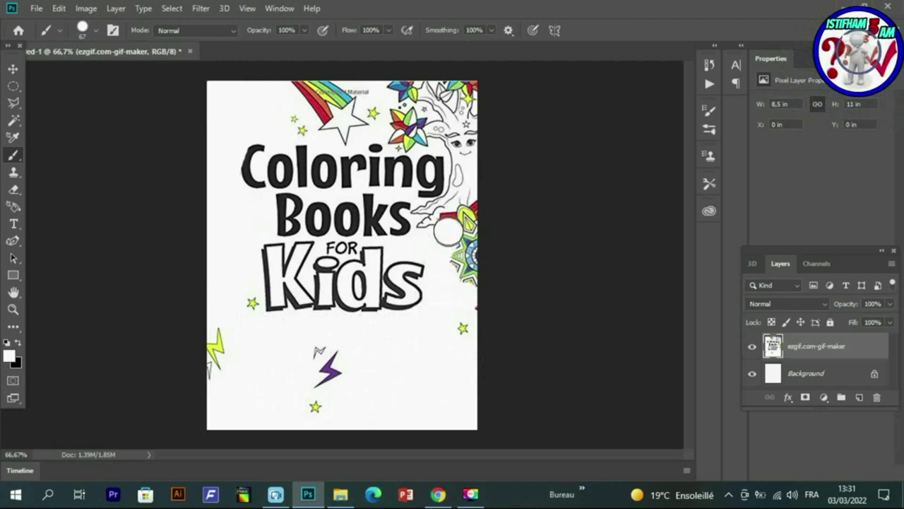
pyautogui.moveTo(476, 214); pyautogui.dragTo(464, 248)
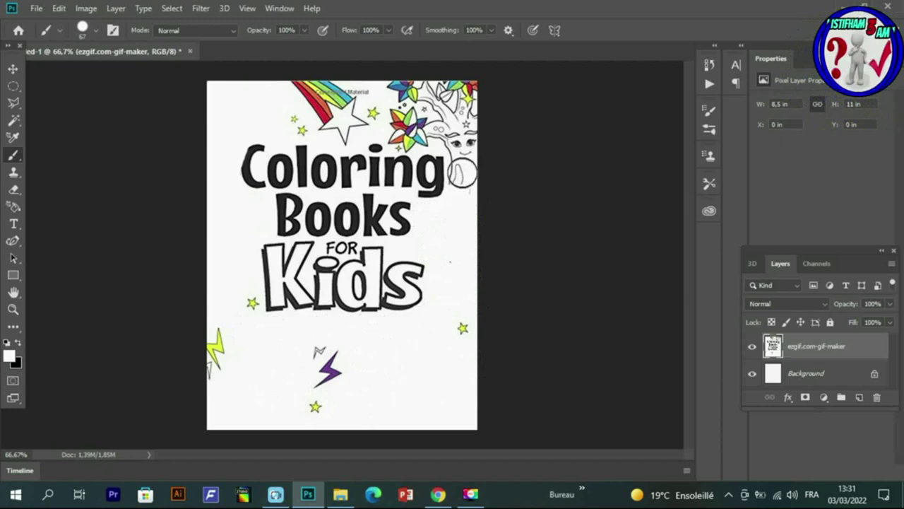
pyautogui.moveTo(425, 79); pyautogui.dragTo(286, 83)
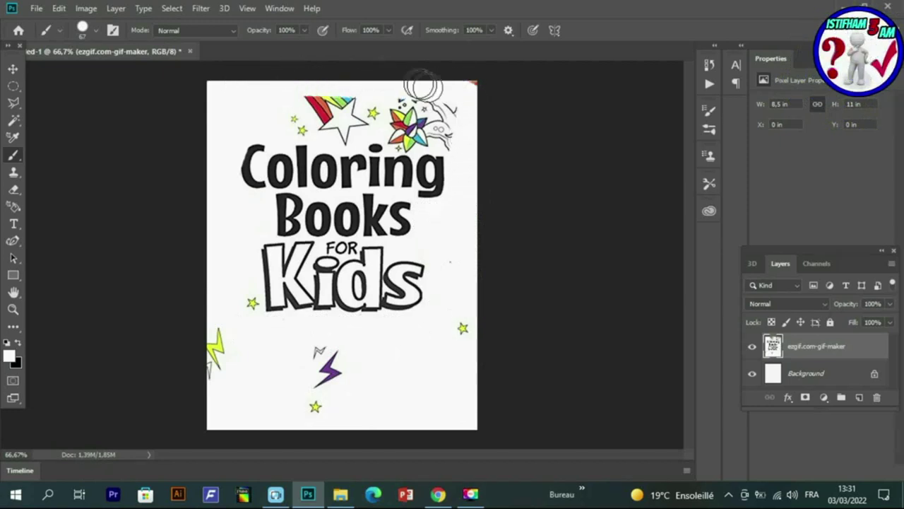
pyautogui.moveTo(389, 123); pyautogui.dragTo(449, 136)
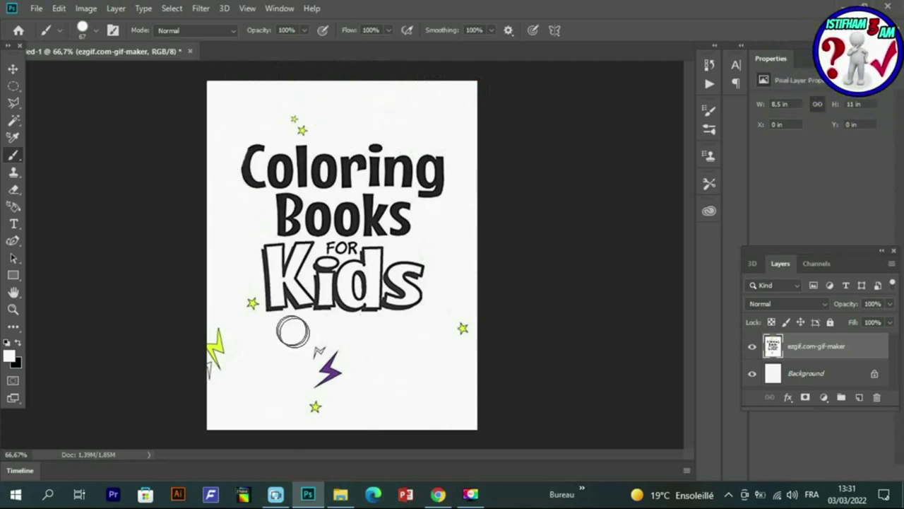
# - Switch to Pixabay in the browser, search for "coloring books" and restrict the results to vector images
pyautogui.click(205, 59)
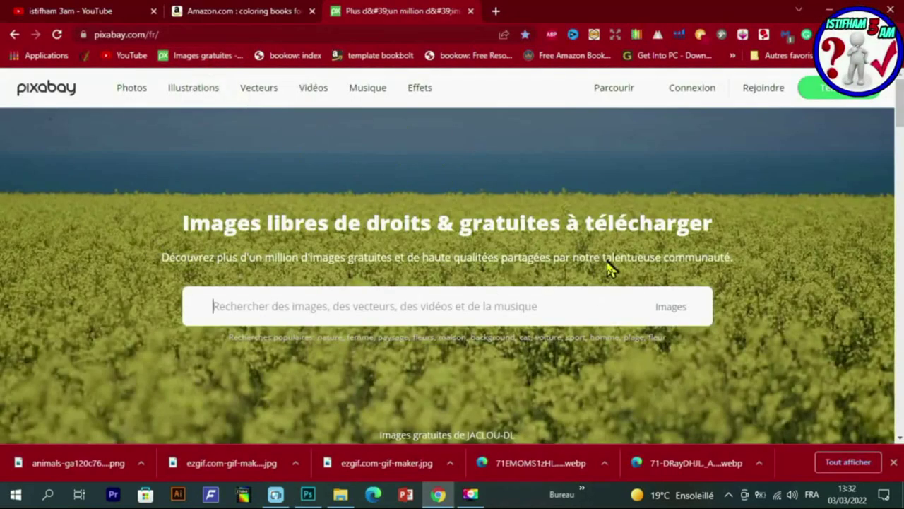
pyautogui.click(361, 313)
pyautogui.write('coloring books')
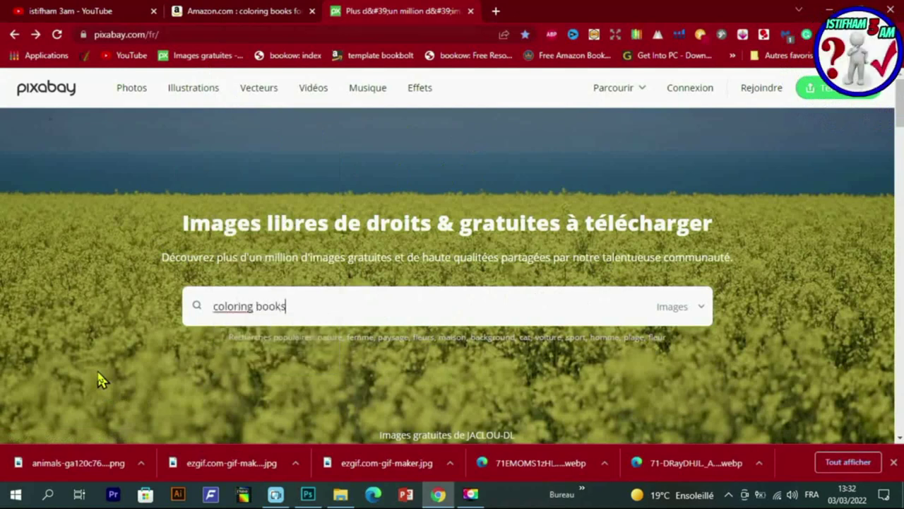
pyautogui.press('Return')
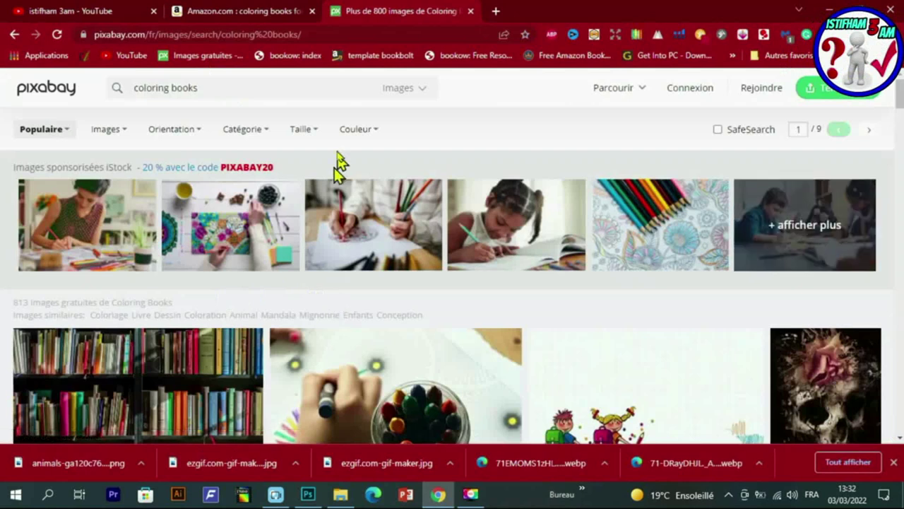
pyautogui.click(413, 95)
pyautogui.click(370, 174)
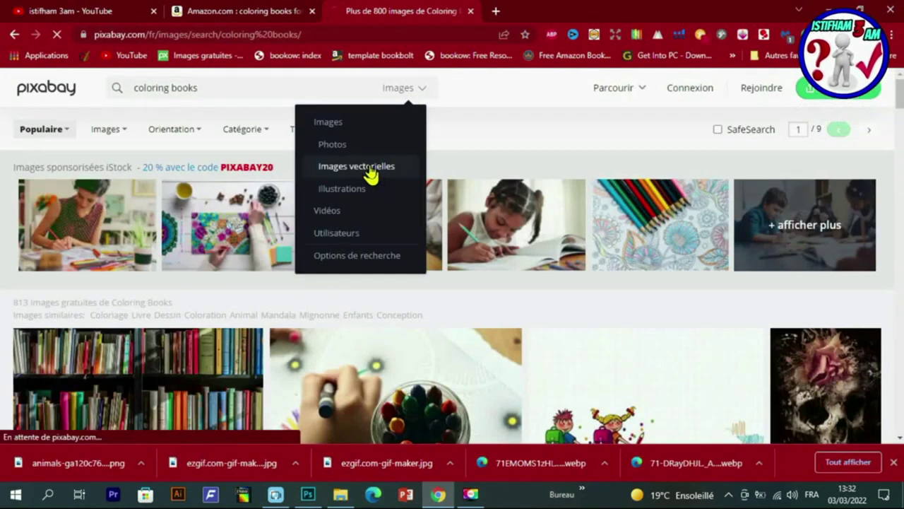
# - Find the colored yellow duckling among the vector results and open its page in a new browser tab
pyautogui.scroll(-4, 537, 325)
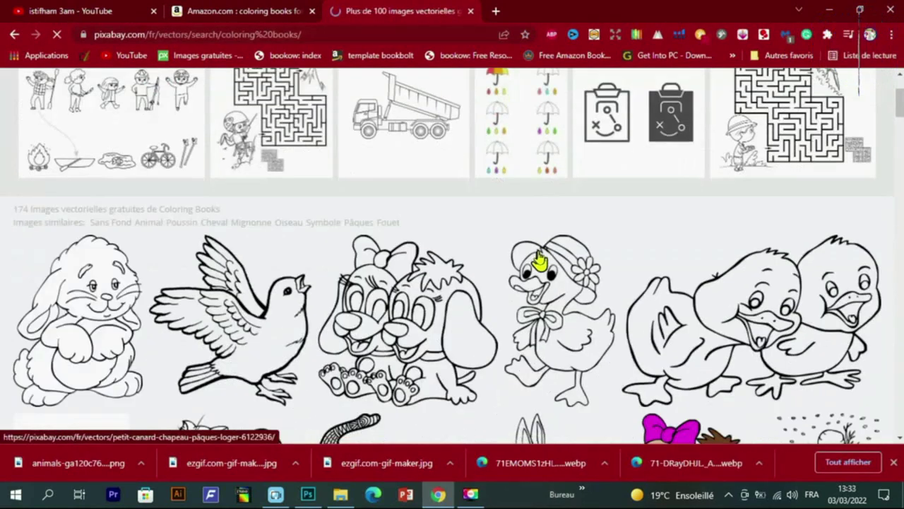
pyautogui.scroll(-8, 537, 262)
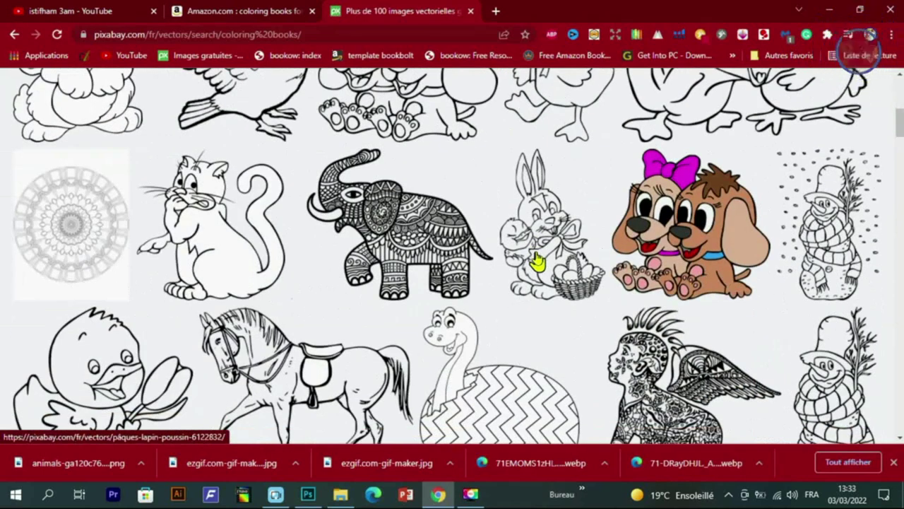
pyautogui.scroll(-4, 537, 261)
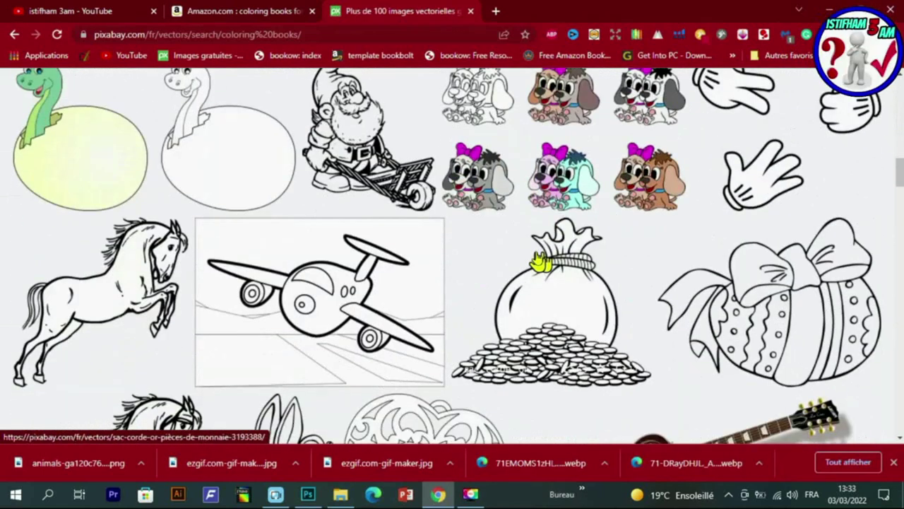
pyautogui.scroll(-10, 541, 261)
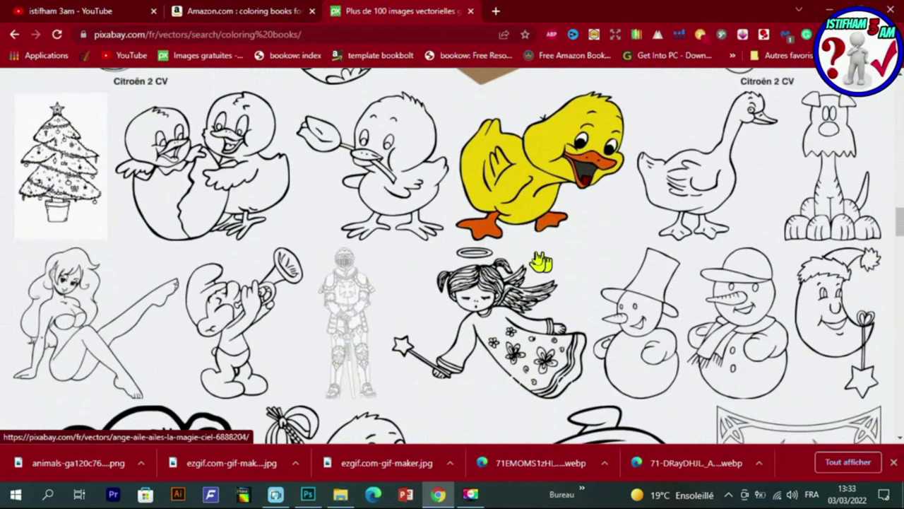
pyautogui.scroll(-2, 540, 261)
pyautogui.scroll(2, 540, 261)
pyautogui.rightClick(523, 214)
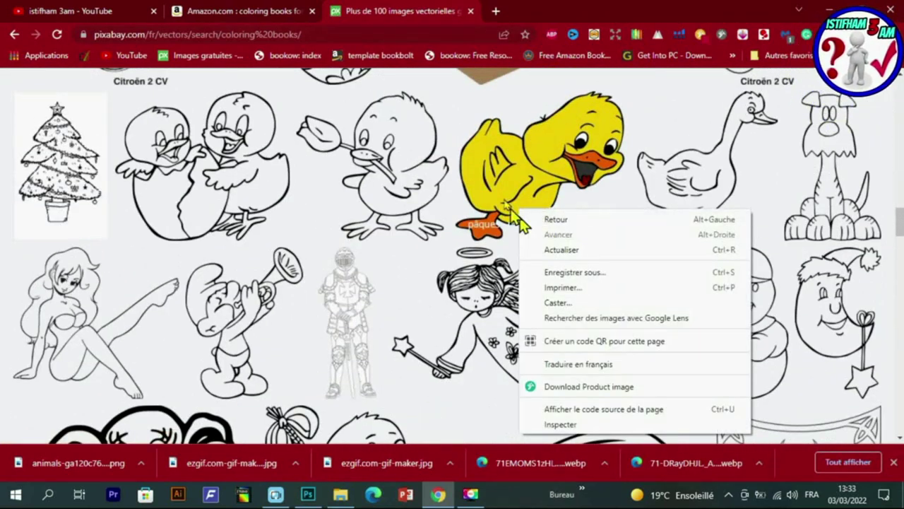
pyautogui.rightClick(500, 178)
pyautogui.click(544, 185)
# - Open the page of the colored two-dogs drawing with the pink bow in another new browser tab
pyautogui.scroll(-5, 510, 278)
pyautogui.scroll(-15, 510, 278)
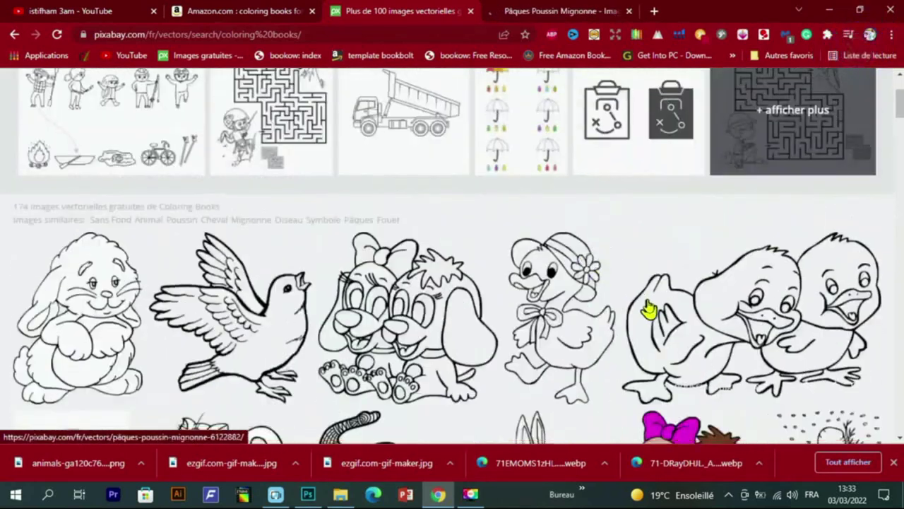
pyautogui.scroll(-4, 649, 309)
pyautogui.rightClick(677, 214)
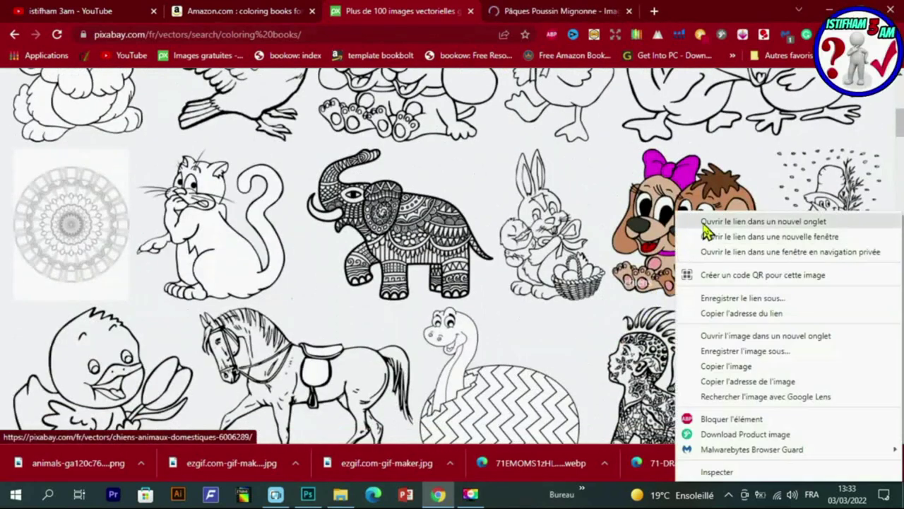
pyautogui.click(705, 223)
# - Look through the rest of the coloring books vector results for other colored drawings suitable for the cover
pyautogui.scroll(-8, 313, 282)
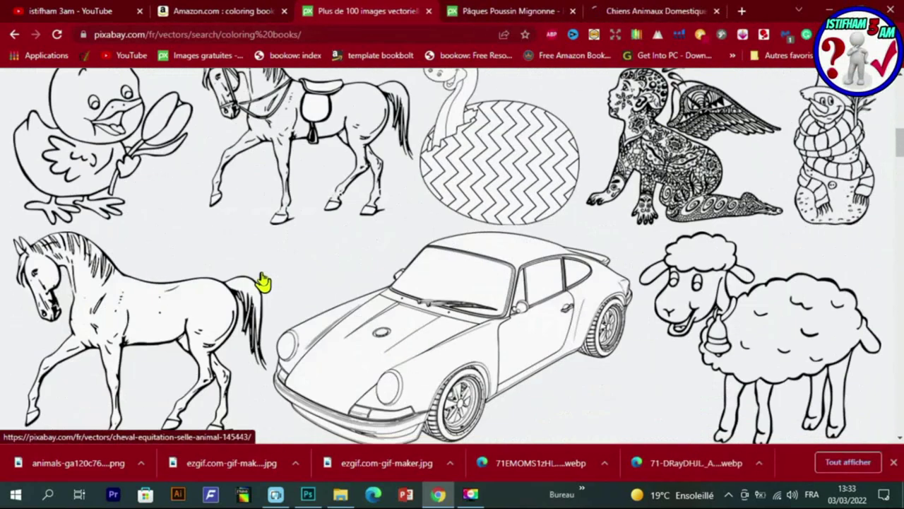
pyautogui.scroll(-2, 267, 277)
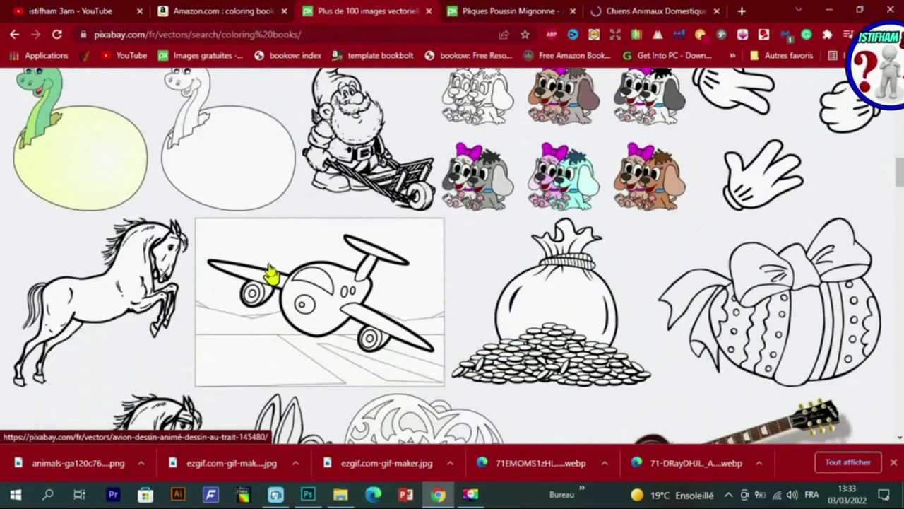
pyautogui.scroll(-2, 271, 273)
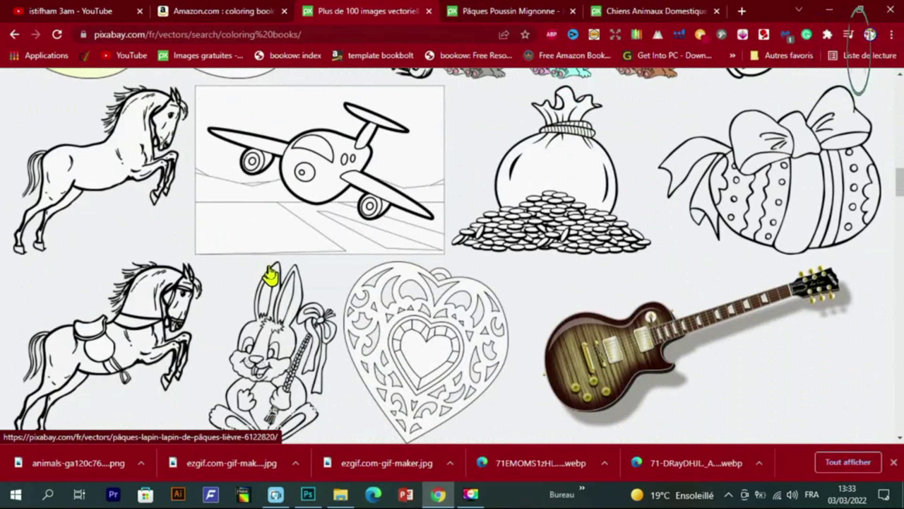
pyautogui.scroll(-9, 271, 277)
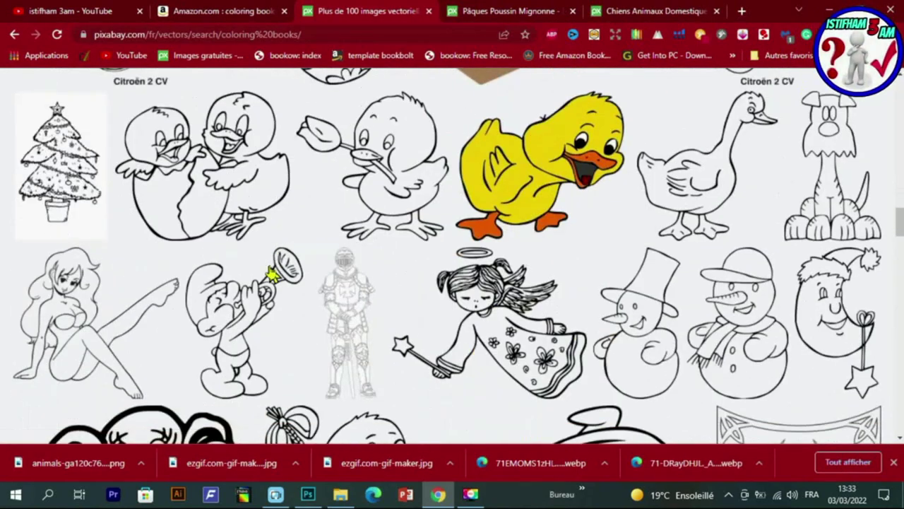
pyautogui.scroll(-4, 273, 276)
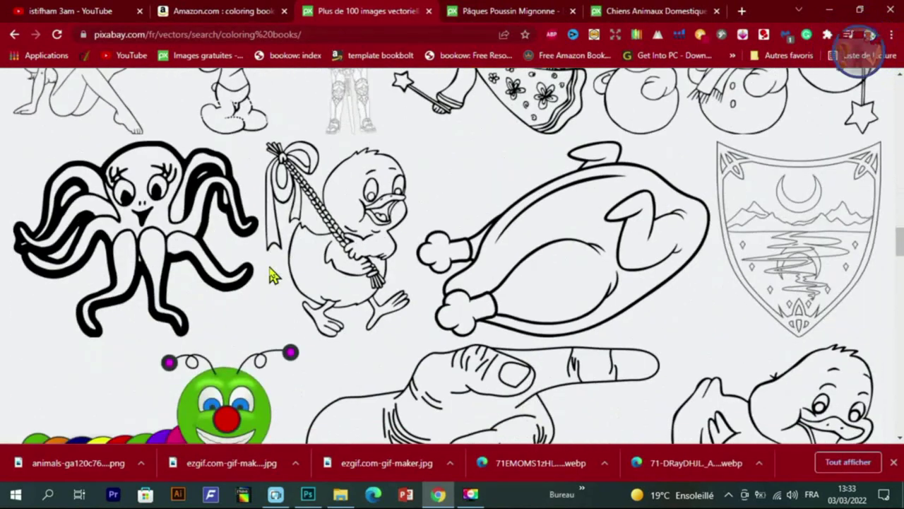
pyautogui.scroll(-2, 272, 276)
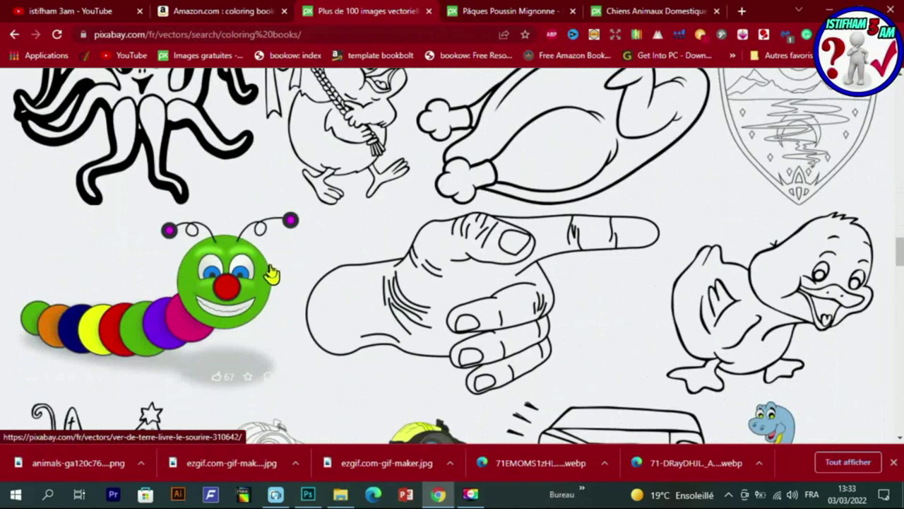
pyautogui.scroll(-15, 272, 275)
pyautogui.scroll(-15, 270, 269)
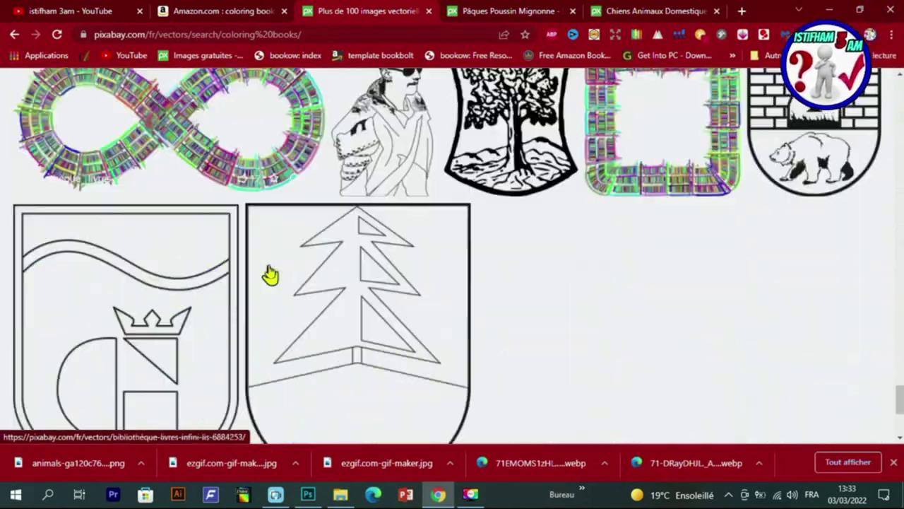
pyautogui.scroll(10, 270, 276)
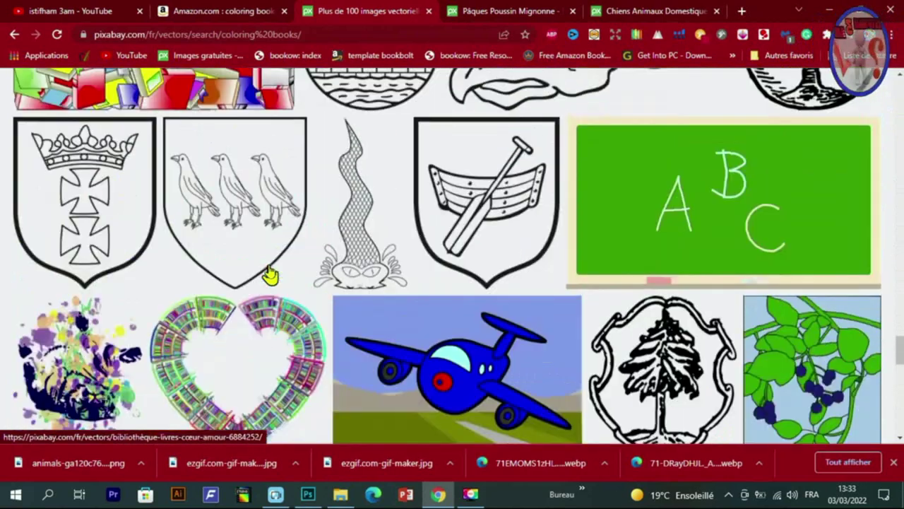
pyautogui.scroll(8, 270, 276)
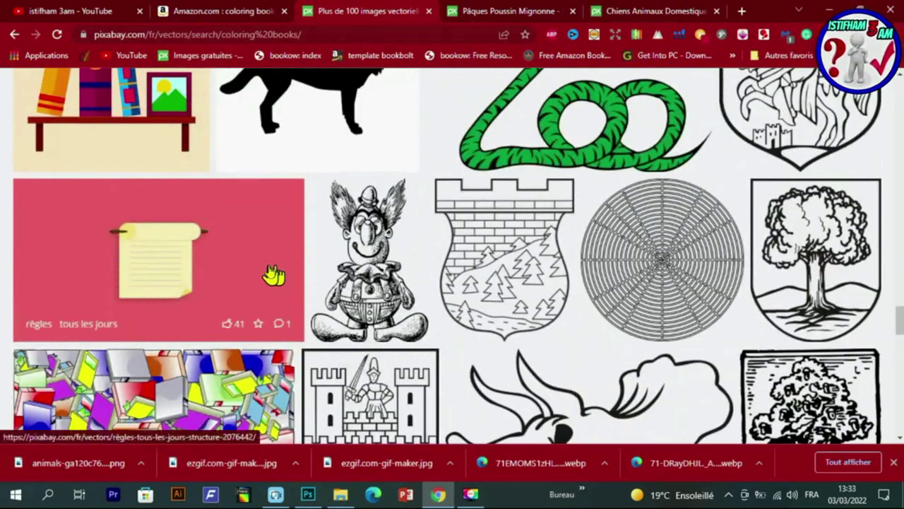
pyautogui.scroll(3, 272, 275)
pyautogui.scroll(5, 273, 275)
pyautogui.scroll(5, 272, 275)
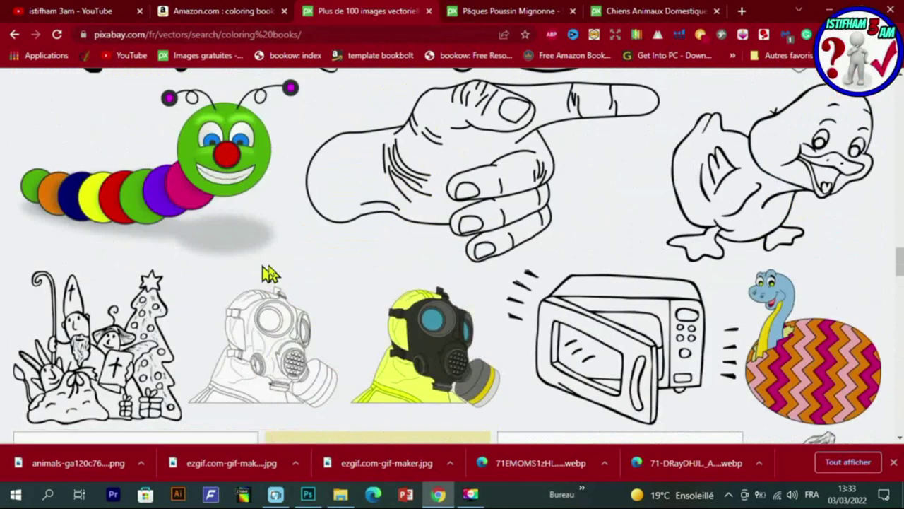
pyautogui.scroll(5, 271, 276)
# - Download the yellow duckling image as a 1280×1091 PNG, completing the robot check
pyautogui.hotkey('ctrl', 'Tab')
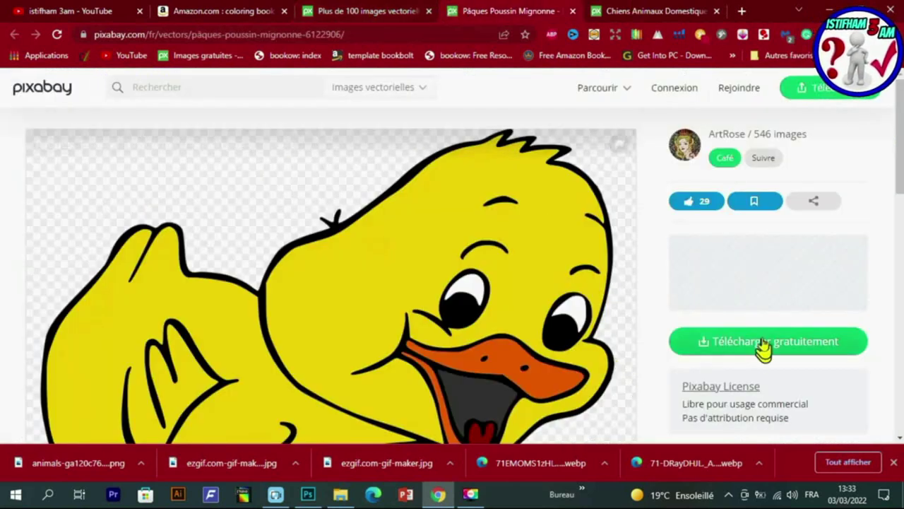
pyautogui.click(753, 345)
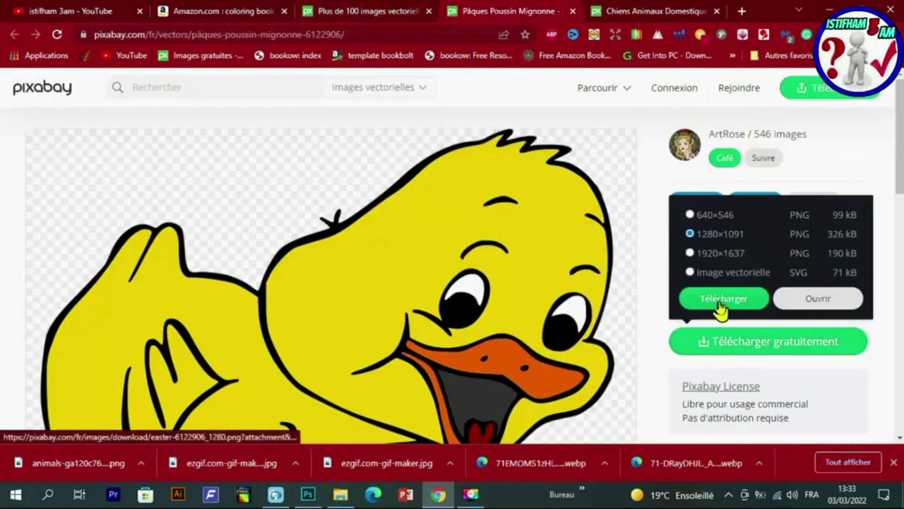
pyautogui.click(722, 299)
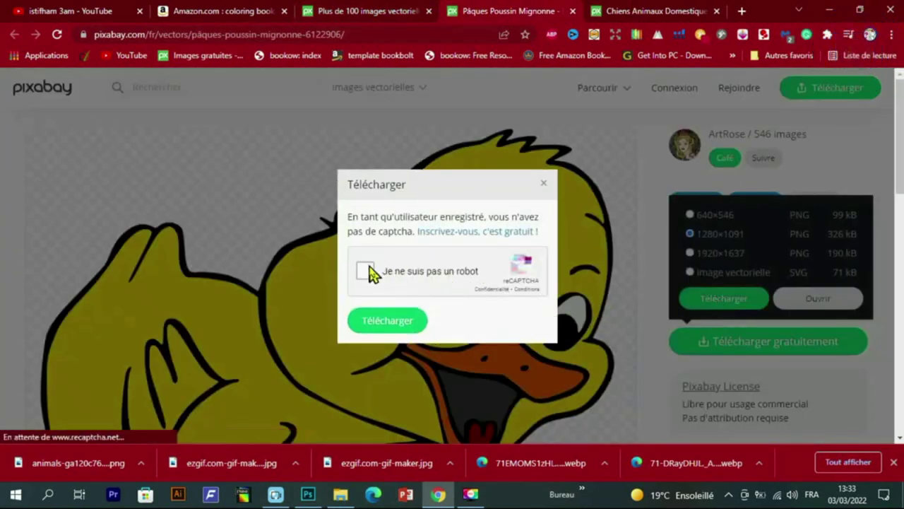
pyautogui.click(362, 272)
pyautogui.click(385, 323)
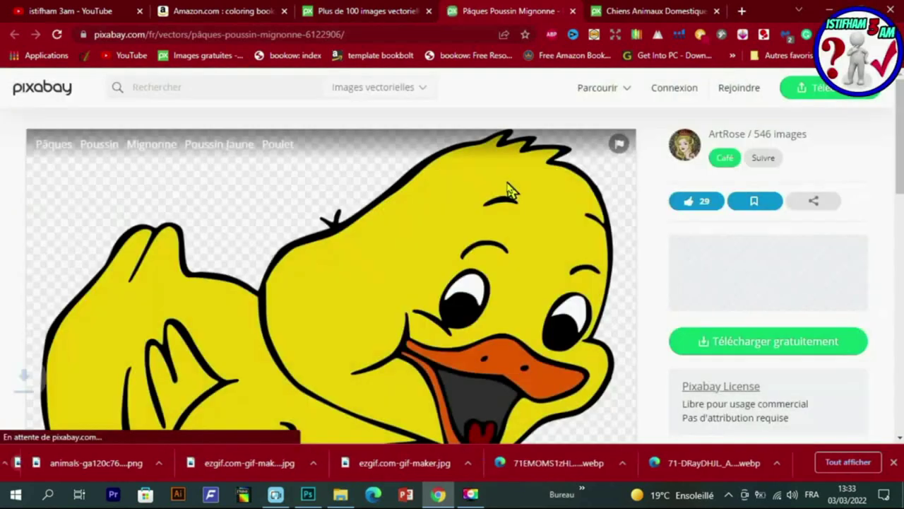
# - Download the two-dogs image as a 1280×1226 PNG, completing the robot check
pyautogui.click(631, 11)
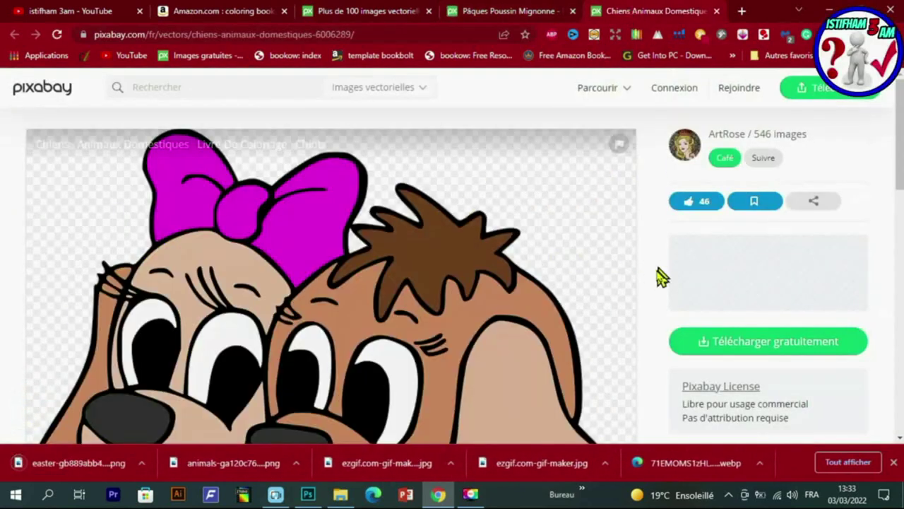
pyautogui.click(766, 344)
pyautogui.click(713, 301)
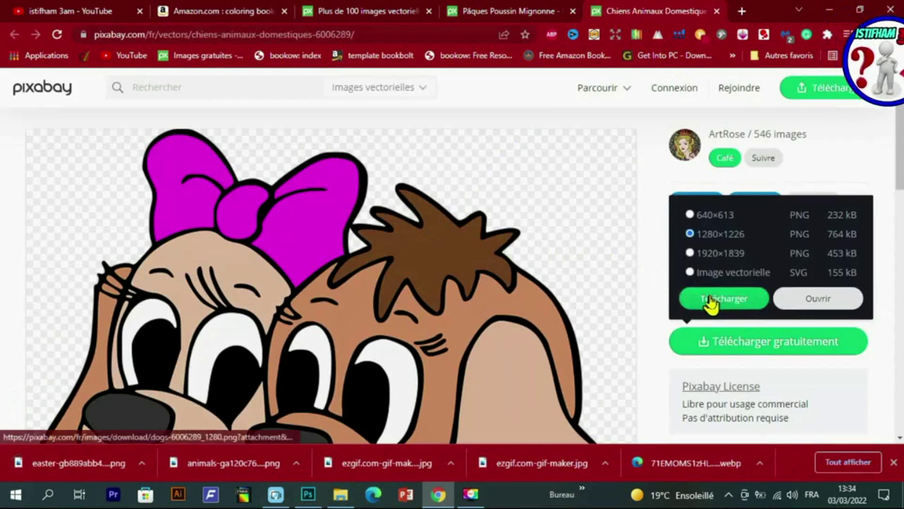
pyautogui.click(368, 271)
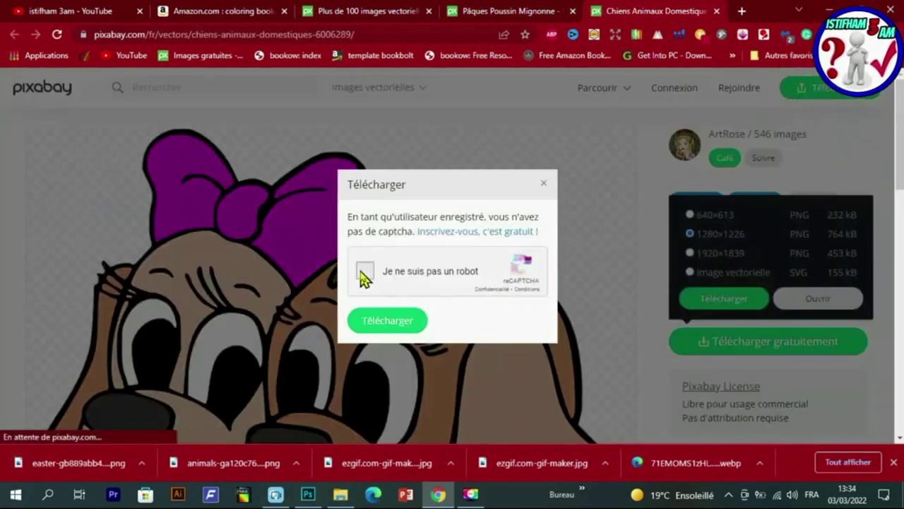
pyautogui.click(380, 323)
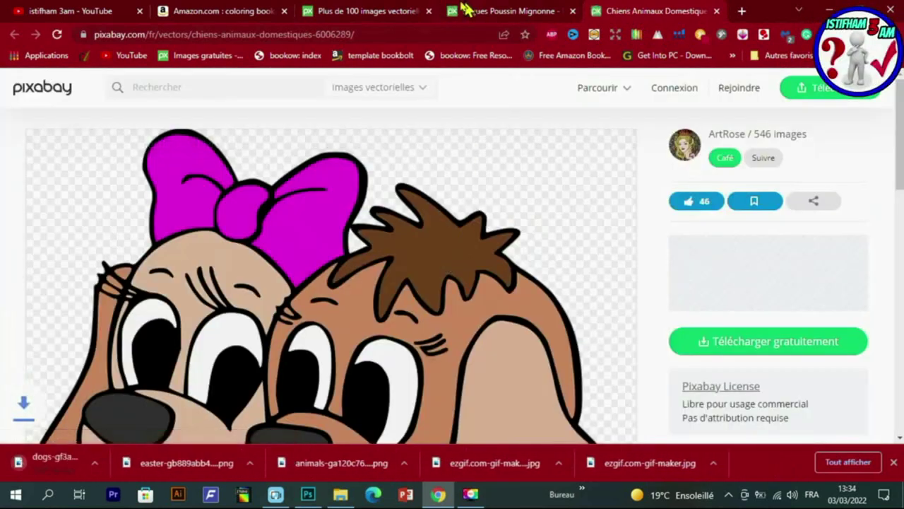
# - Find the multicolored smiling caterpillar among the coloring books vector results and open its page in a new browser tab
pyautogui.click(401, 10)
pyautogui.scroll(-6, 494, 222)
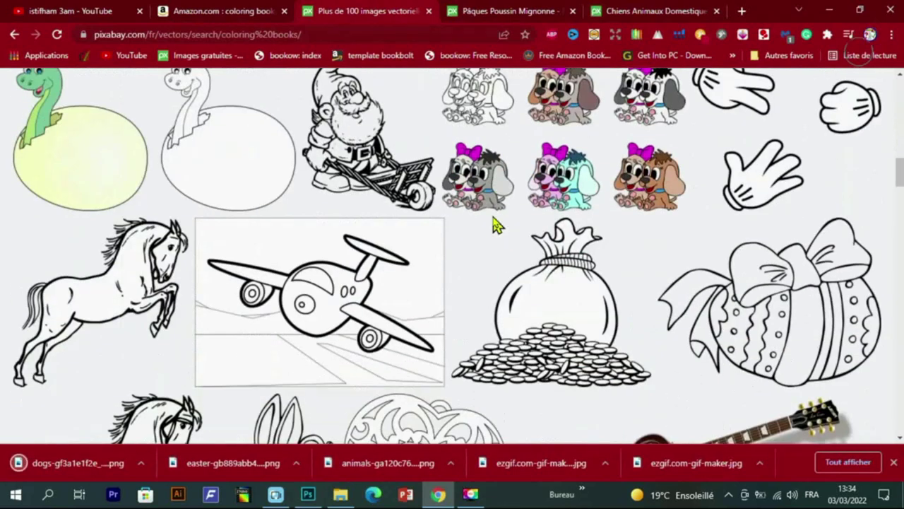
pyautogui.scroll(-1, 494, 226)
pyautogui.scroll(-4, 495, 225)
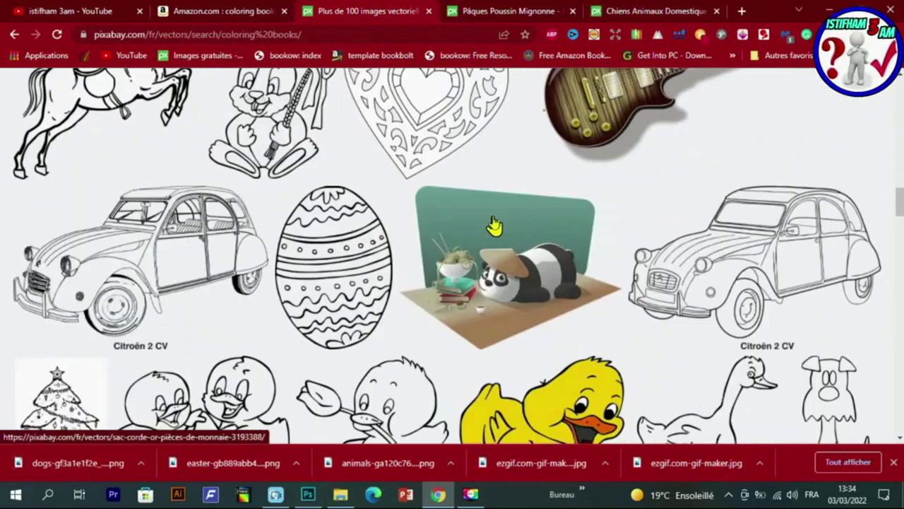
pyautogui.scroll(-12, 494, 225)
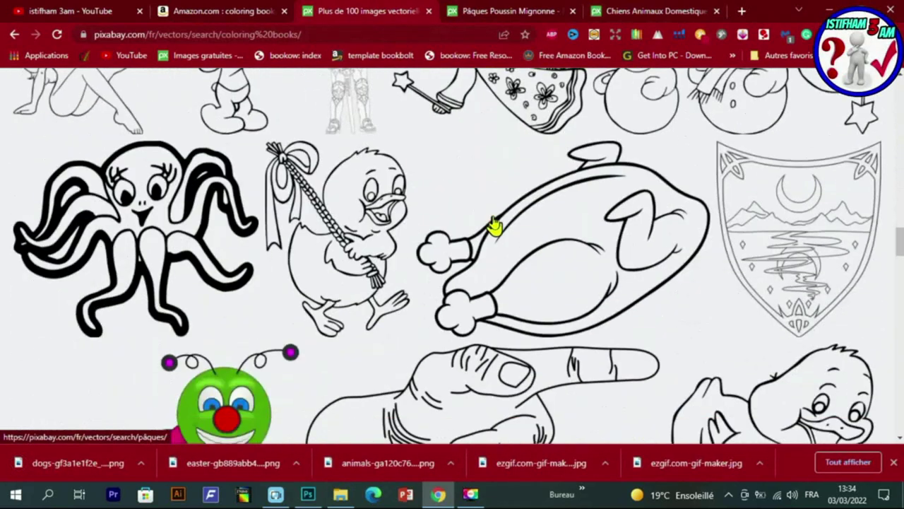
pyautogui.scroll(-4, 495, 225)
pyautogui.scroll(4, 494, 225)
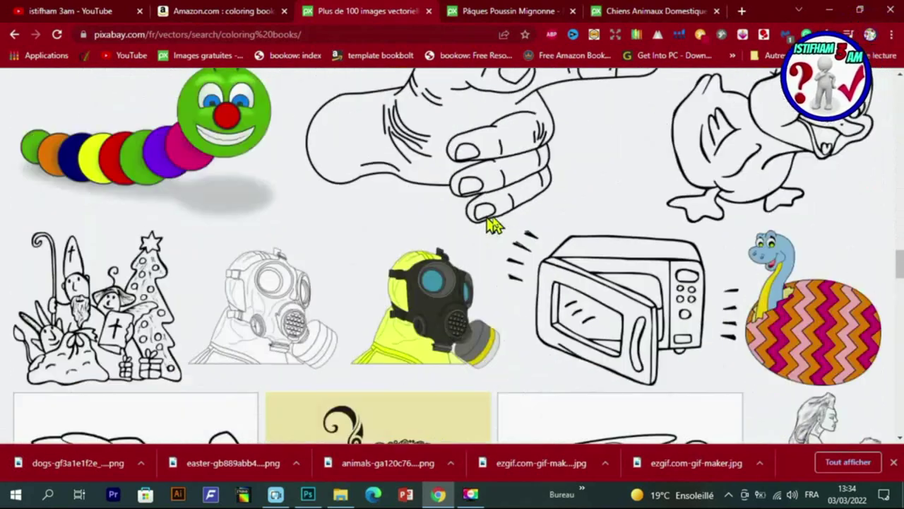
pyautogui.scroll(-4, 494, 224)
pyautogui.scroll(-3, 492, 224)
pyautogui.scroll(6, 492, 224)
pyautogui.rightClick(157, 161)
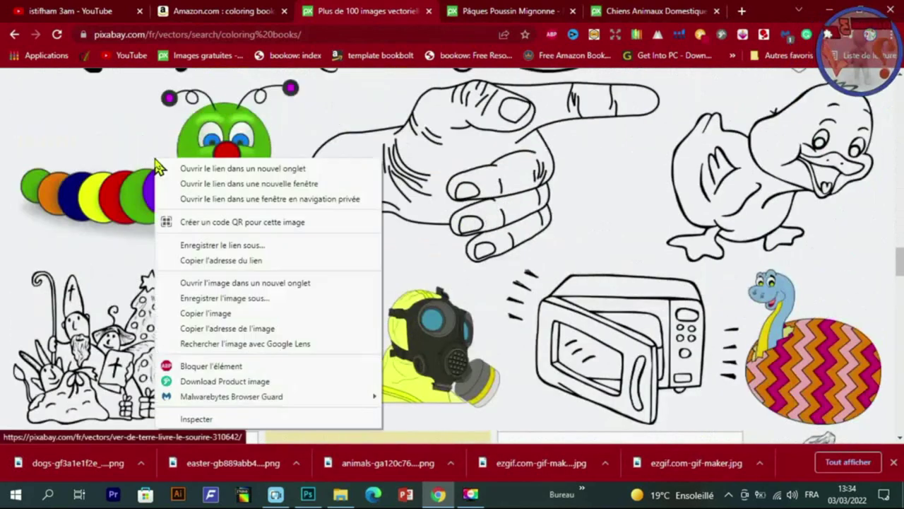
pyautogui.click(214, 170)
# - Go through the remaining drawings on the first results page and open the second page of results
pyautogui.scroll(-5, 429, 185)
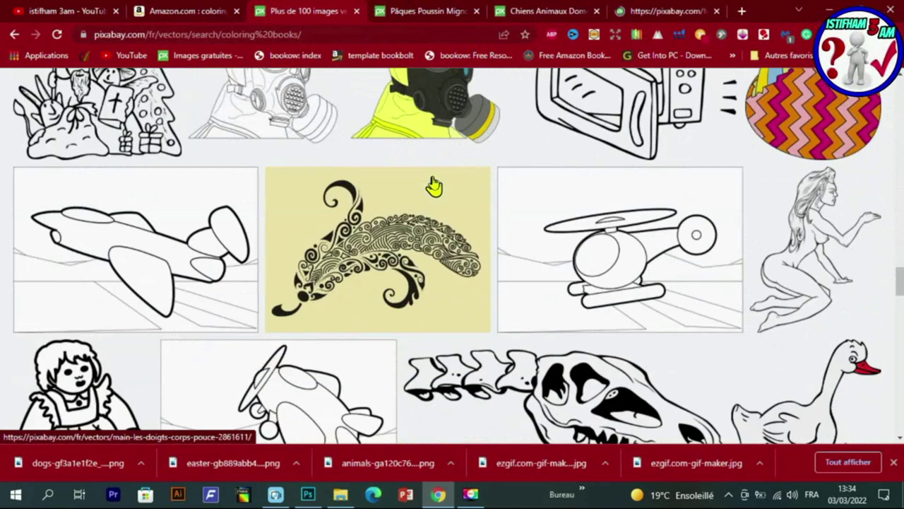
pyautogui.scroll(-10, 432, 186)
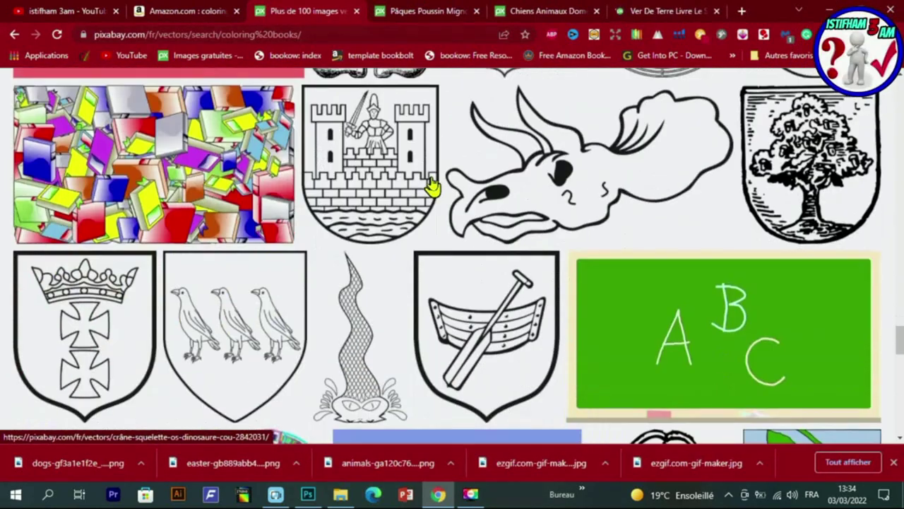
pyautogui.scroll(-2, 432, 185)
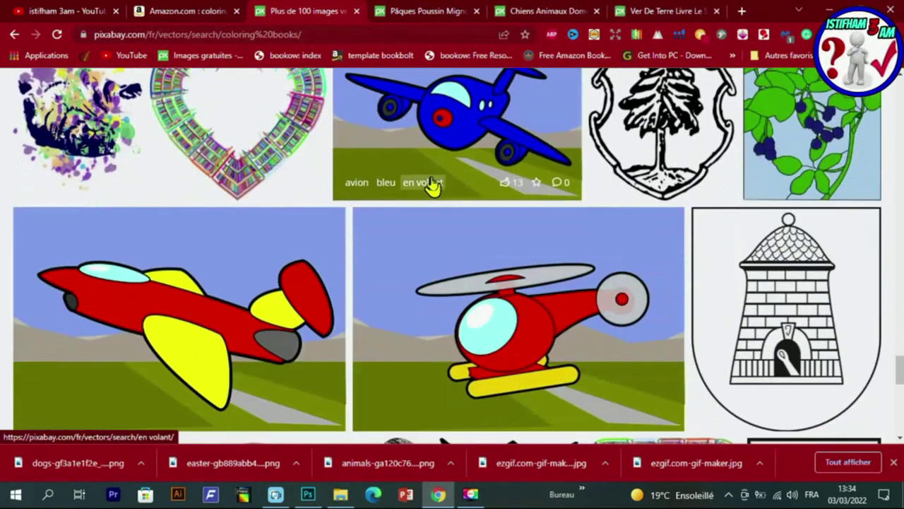
pyautogui.scroll(-10, 433, 185)
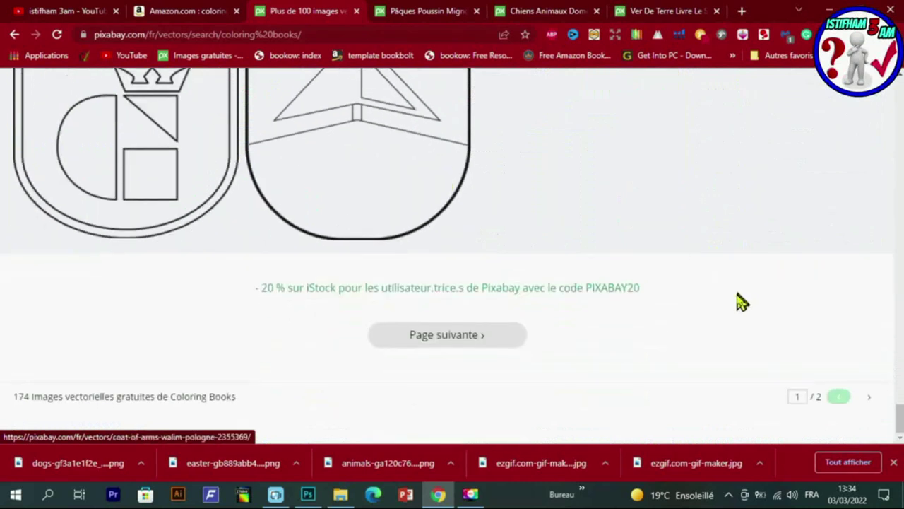
pyautogui.click(868, 397)
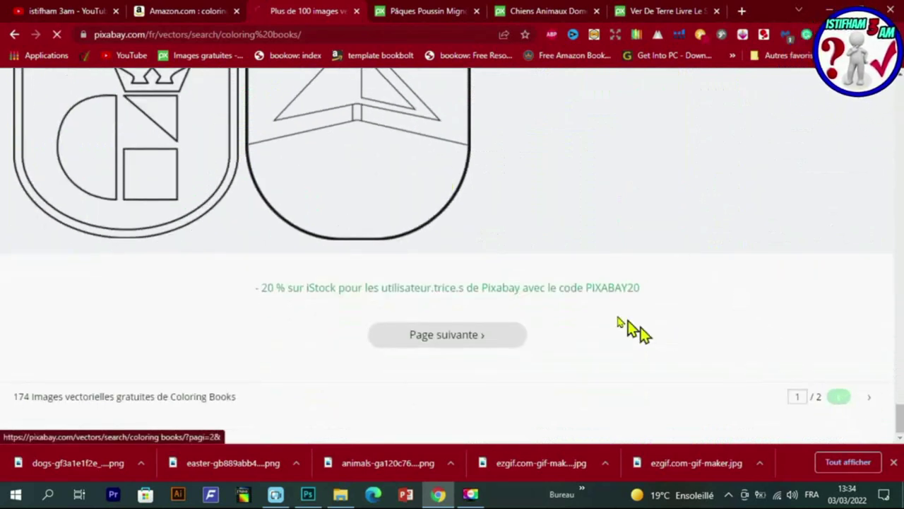
# - Open the page of the smiling yellow sun in a new browser tab and look through the rest of the second results page
pyautogui.scroll(-2, 547, 231)
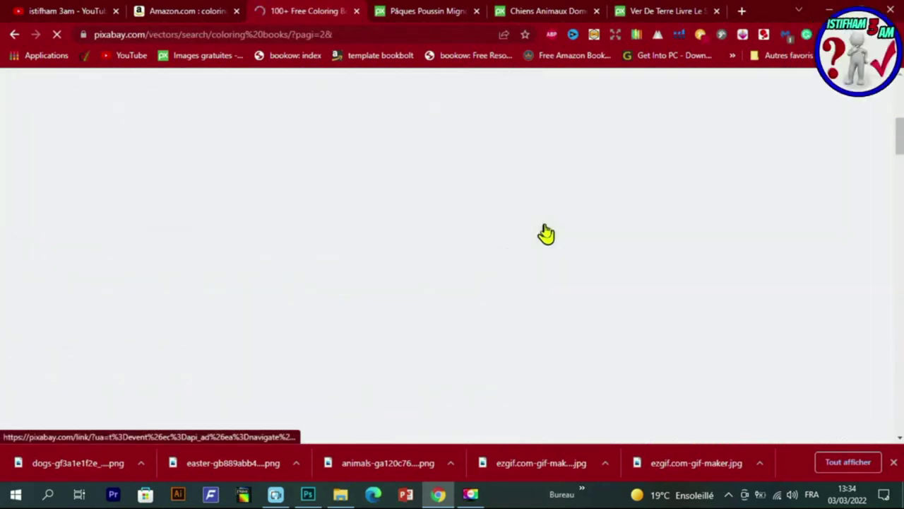
pyautogui.scroll(-2, 548, 234)
pyautogui.scroll(-15, 547, 233)
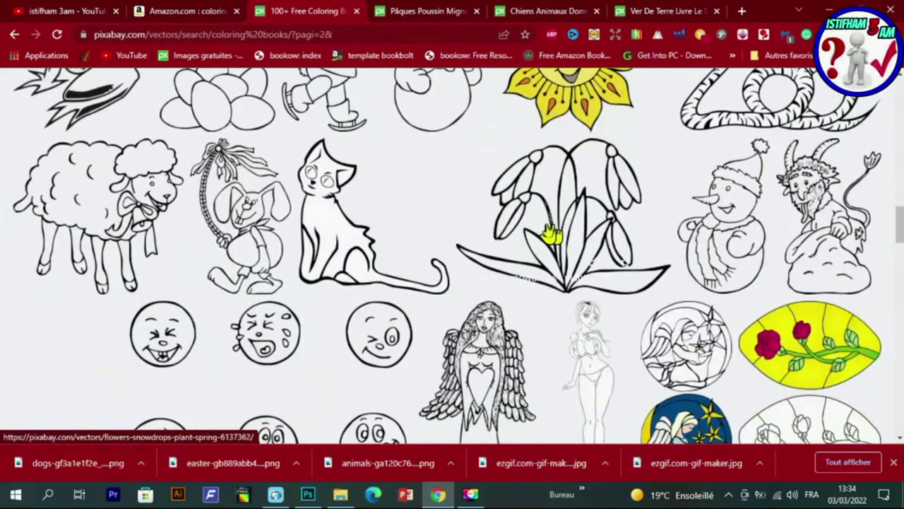
pyautogui.rightClick(566, 86)
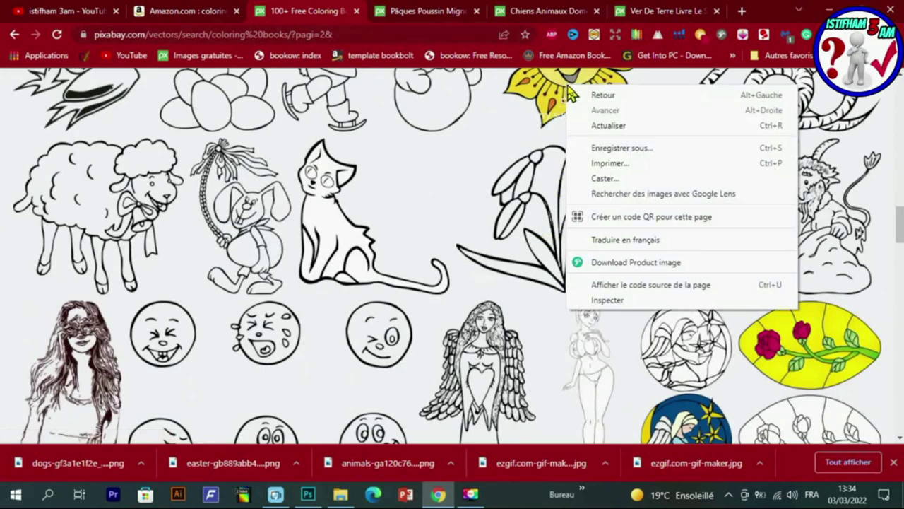
pyautogui.scroll(2, 576, 141)
pyautogui.rightClick(583, 204)
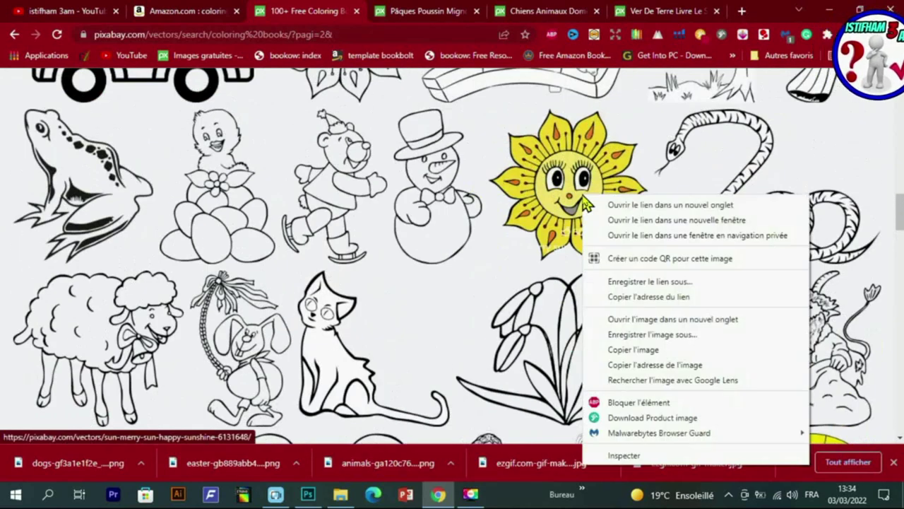
pyautogui.click(636, 205)
pyautogui.scroll(-8, 515, 242)
pyautogui.scroll(-10, 396, 252)
pyautogui.scroll(-6, 398, 253)
pyautogui.scroll(4, 394, 251)
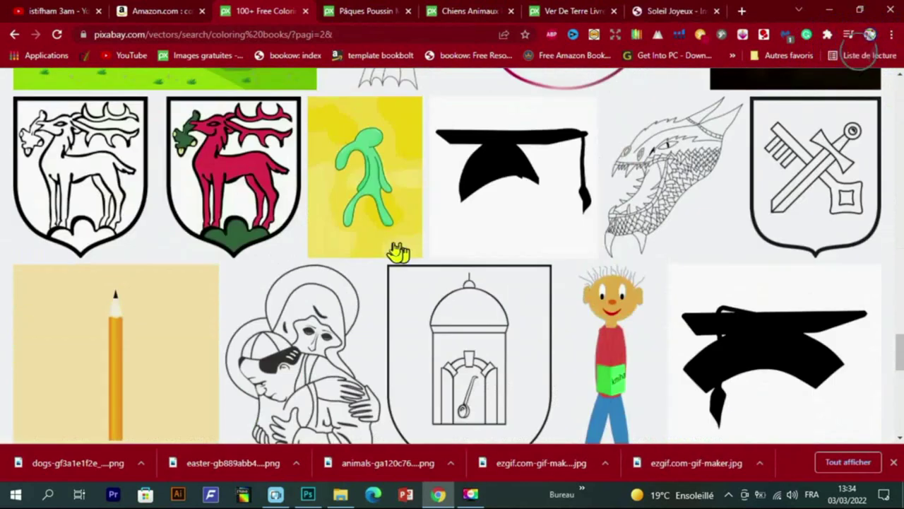
# - Download the caterpillar image as a 1280×821 PNG, completing the robot check
pyautogui.click(569, 11)
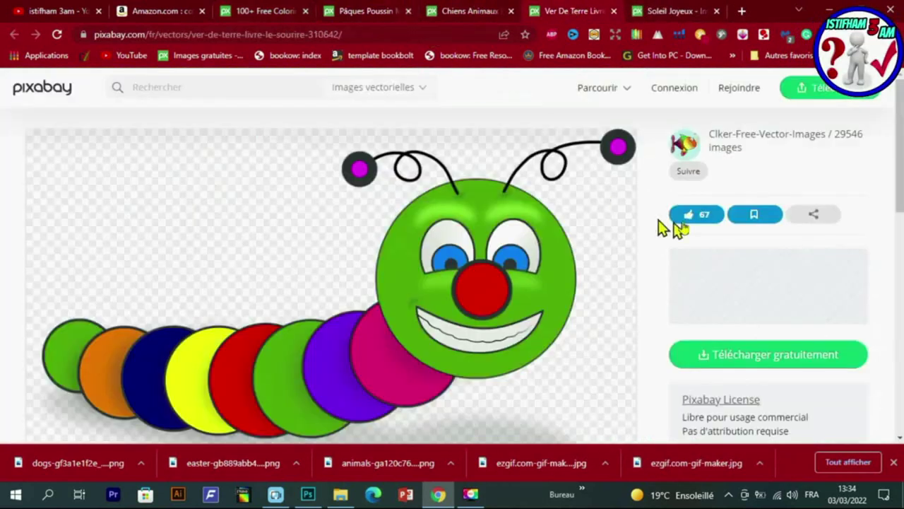
pyautogui.click(729, 357)
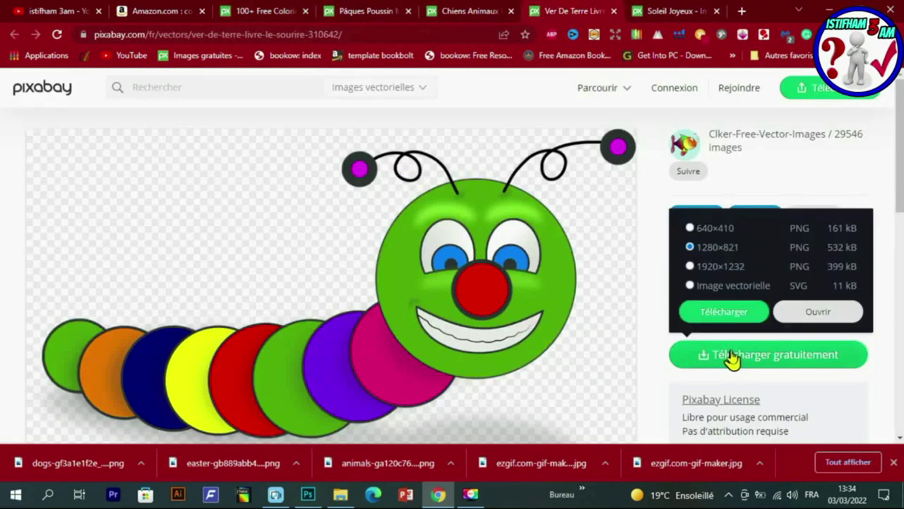
pyautogui.click(713, 318)
pyautogui.click(369, 273)
pyautogui.click(389, 319)
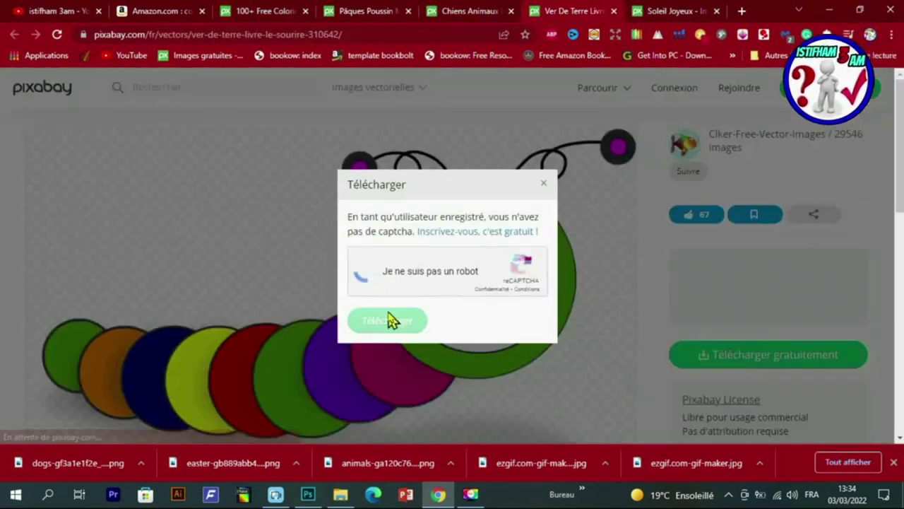
pyautogui.click(365, 271)
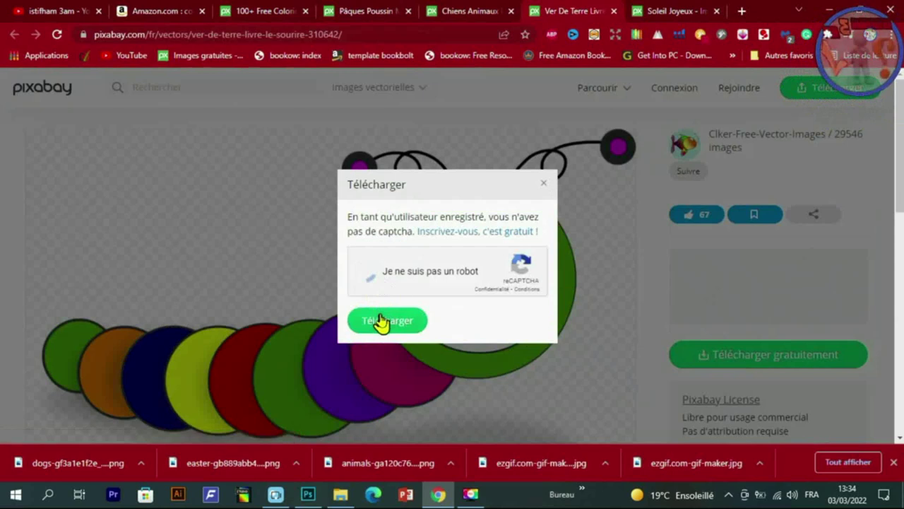
pyautogui.click(380, 319)
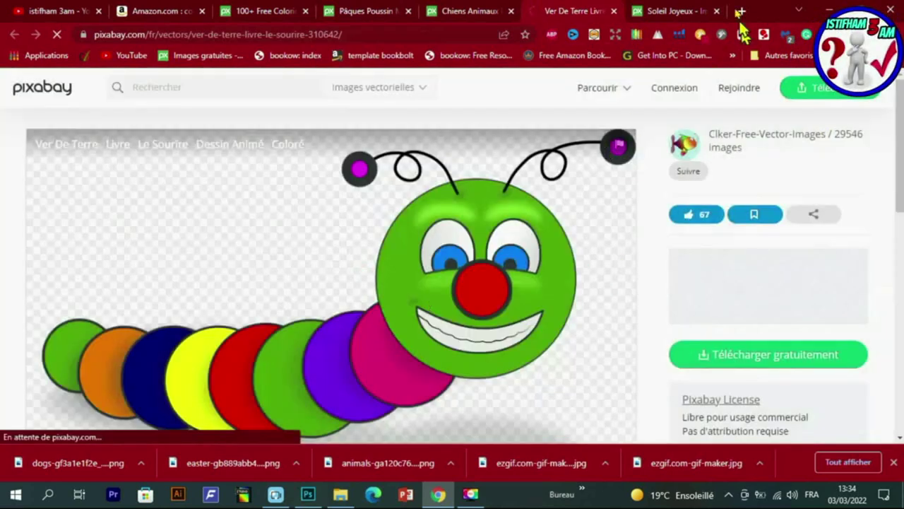
# - Download the smiling sun image as a 1280×1244 PNG and close the caterpillar and sun tabs
pyautogui.click(645, 11)
pyautogui.click(614, 11)
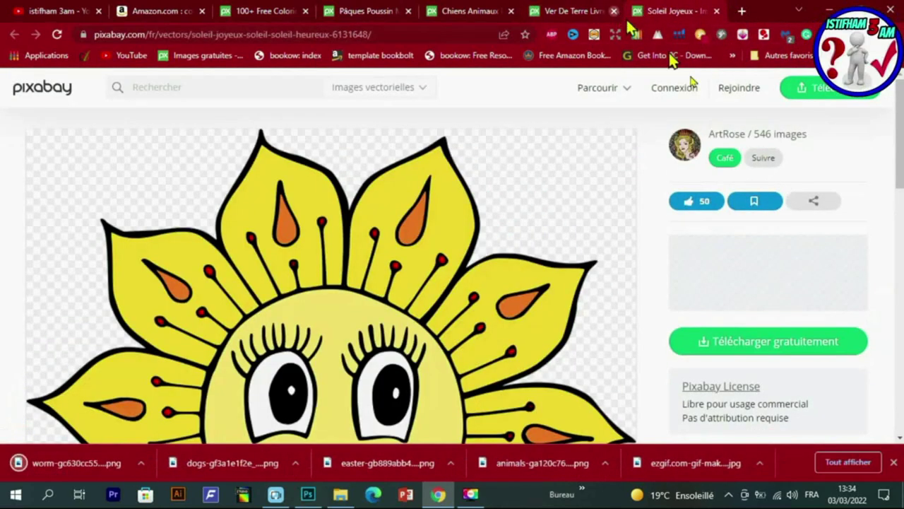
pyautogui.click(756, 348)
pyautogui.click(718, 300)
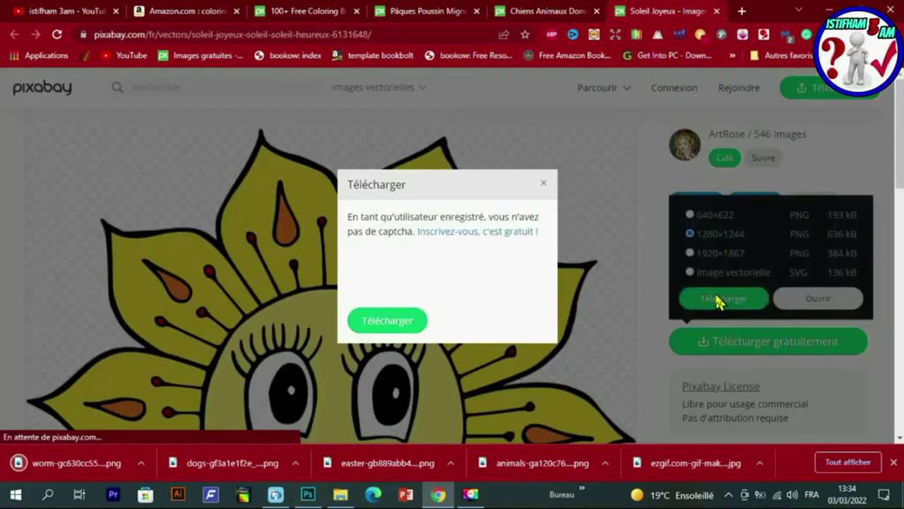
pyautogui.click(385, 322)
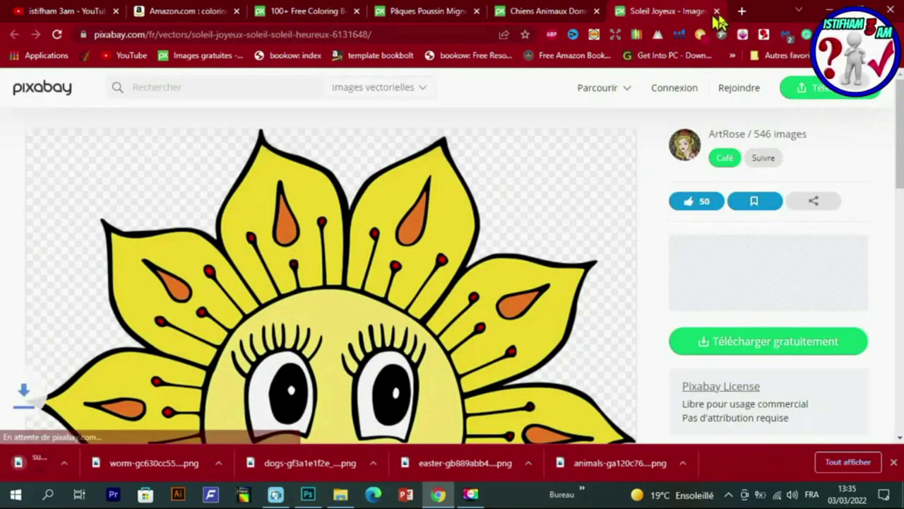
pyautogui.click(716, 11)
# - Place the downloaded dogs, duckling, caterpillar and sun images from their folder into the Photoshop cover, moving the dogs partly off the page's right edge
pyautogui.scroll(-2, 479, 187)
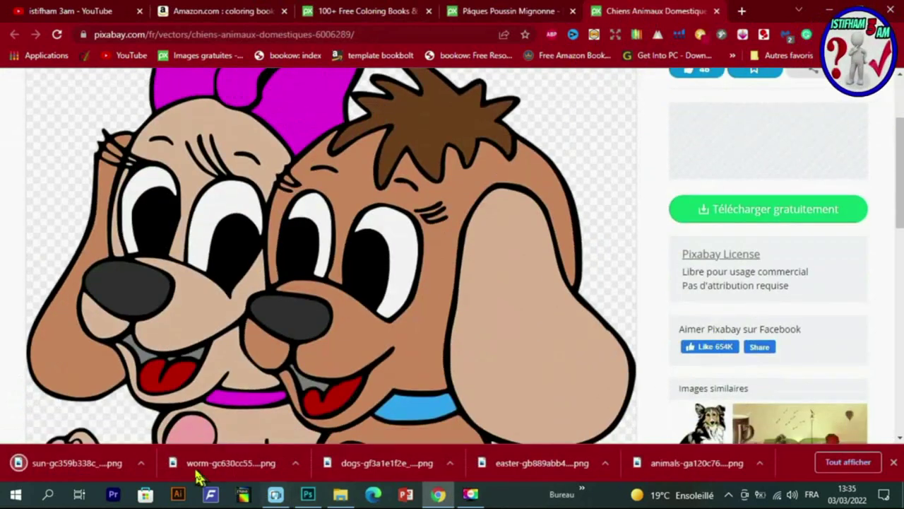
pyautogui.rightClick(97, 464)
pyautogui.click(177, 428)
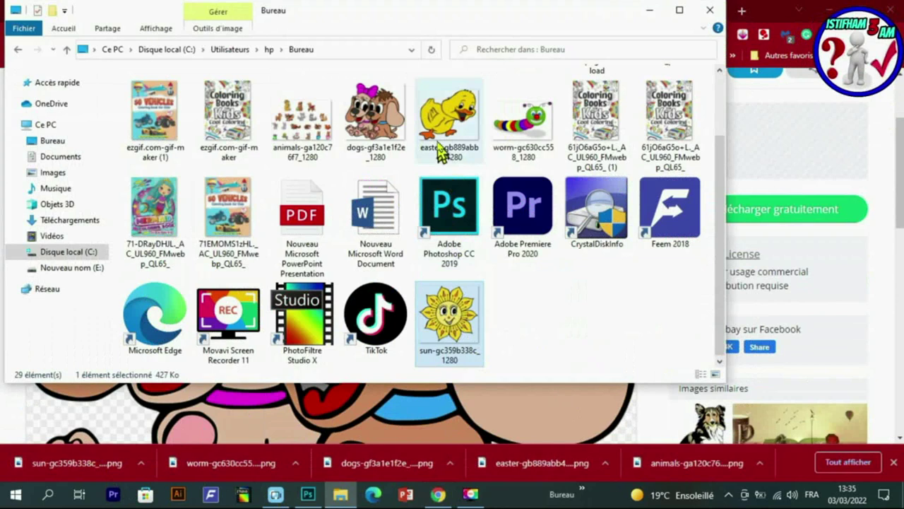
pyautogui.moveTo(441, 152); pyautogui.dragTo(410, 131)
pyautogui.keyDown('ctrl'); pyautogui.click(523, 120); pyautogui.keyUp('ctrl')
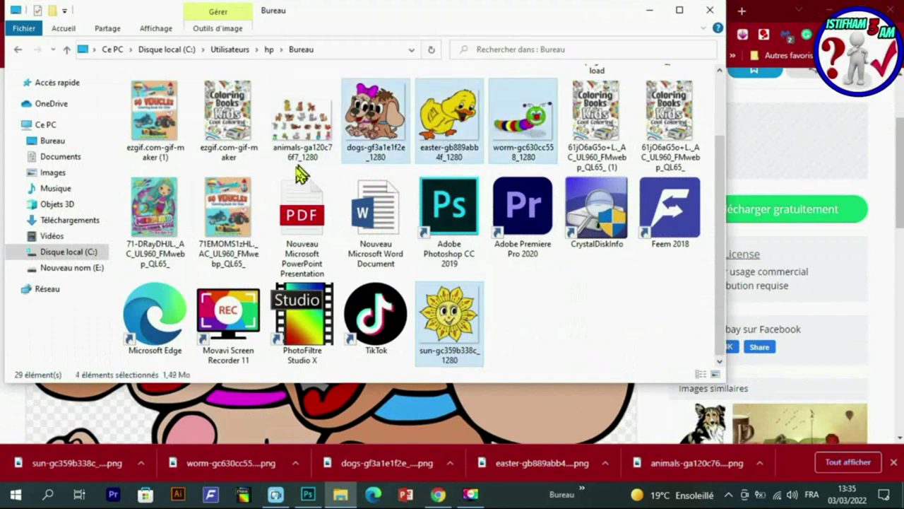
pyautogui.moveTo(374, 127); pyautogui.dragTo(404, 284)
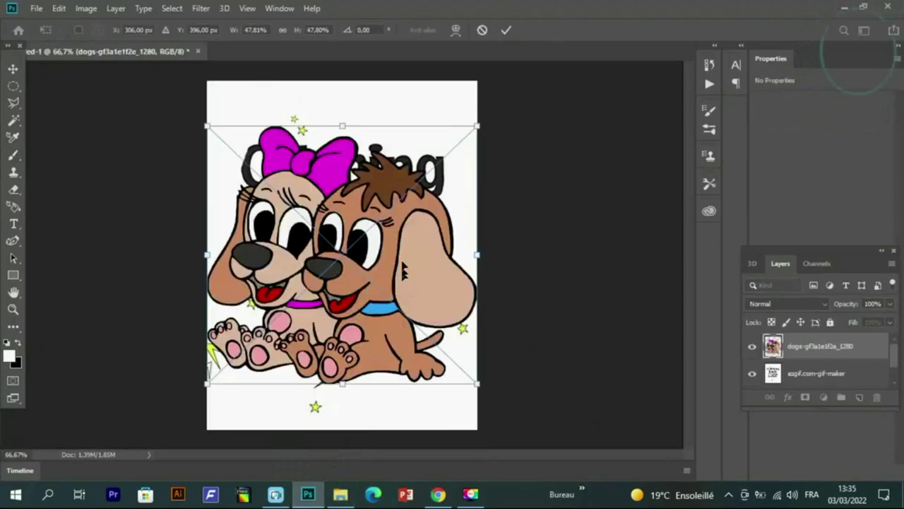
pyautogui.moveTo(374, 243); pyautogui.dragTo(604, 273)
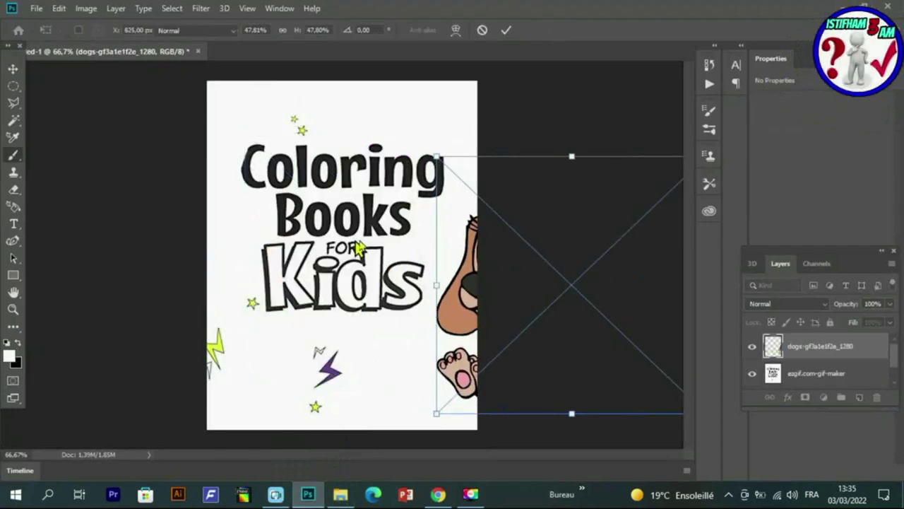
pyautogui.press('Return')
# - Scale the duckling to about 18% and place it in the lower-left corner of the cover
pyautogui.moveTo(478, 140); pyautogui.dragTo(304, 288)
pyautogui.moveTo(267, 353); pyautogui.dragTo(273, 402)
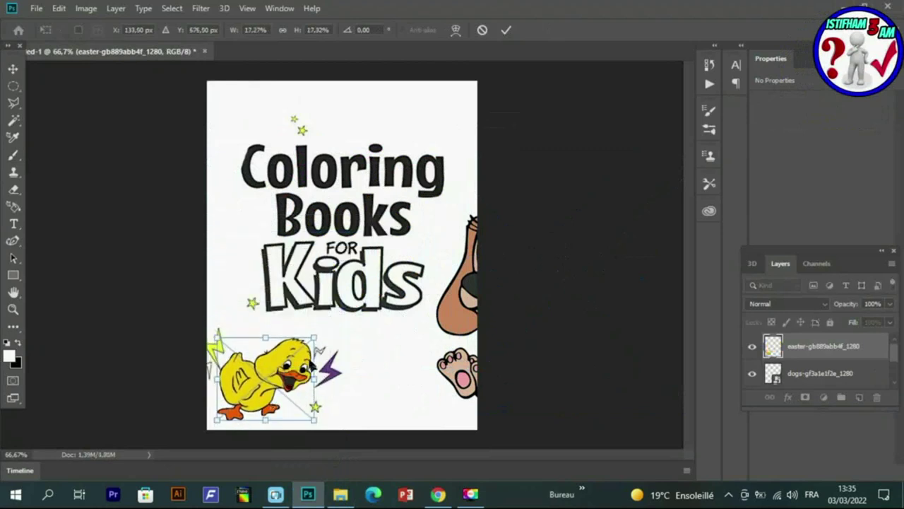
pyautogui.moveTo(314, 337); pyautogui.dragTo(319, 332)
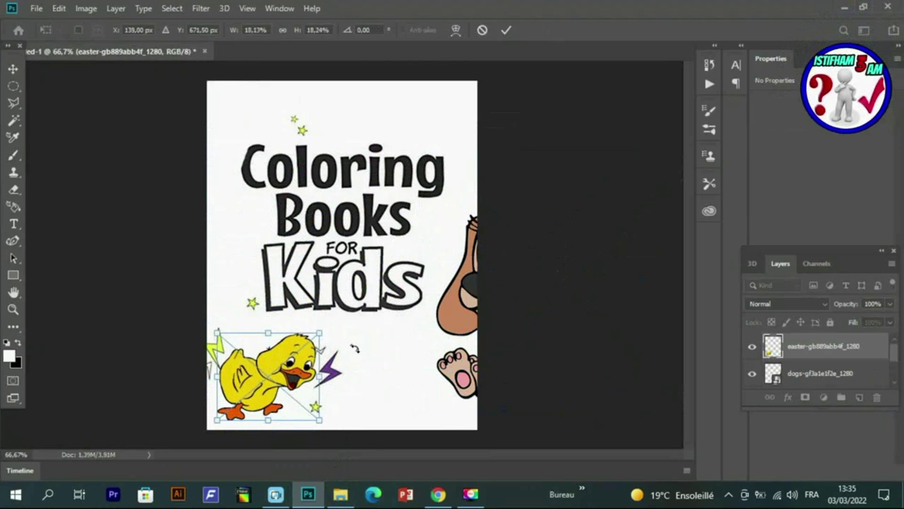
pyautogui.press('Return')
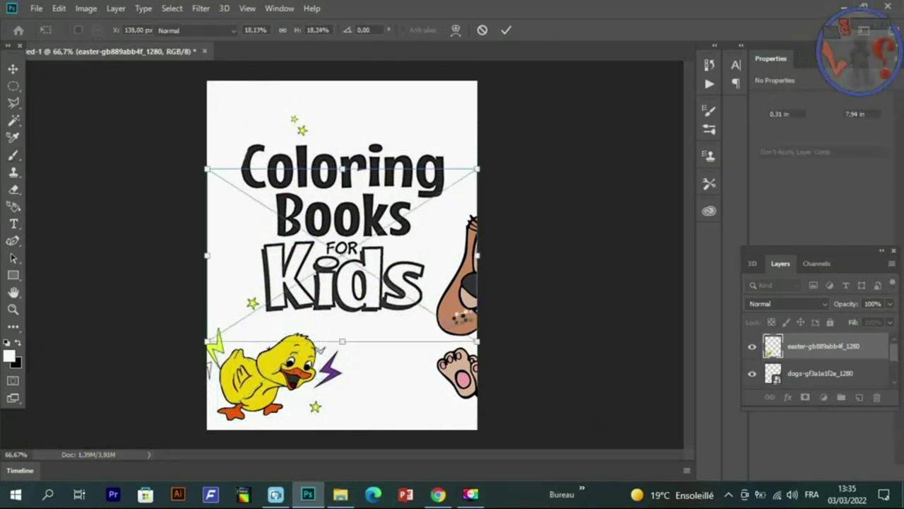
# - Scale the caterpillar to about 25% and place it at the cover's left side, over the title
pyautogui.moveTo(474, 171); pyautogui.dragTo(340, 239)
pyautogui.moveTo(322, 276); pyautogui.dragTo(312, 211)
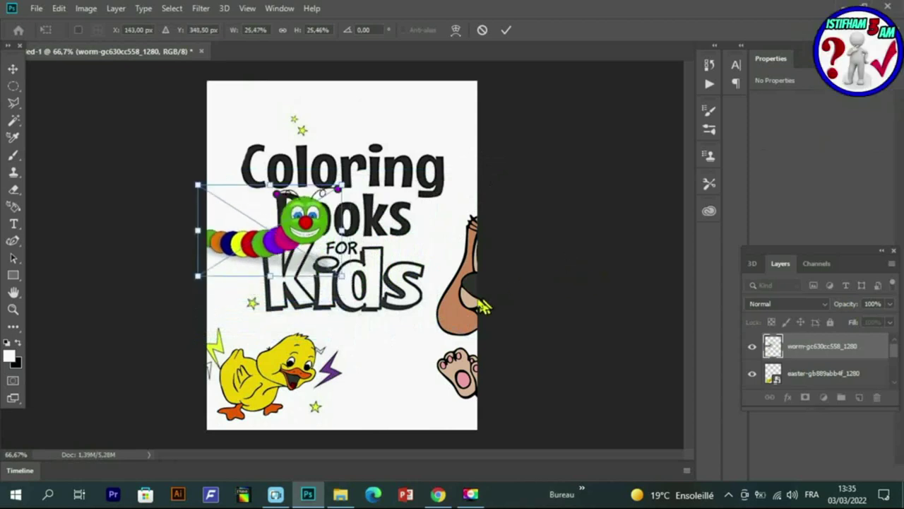
pyautogui.press('Return')
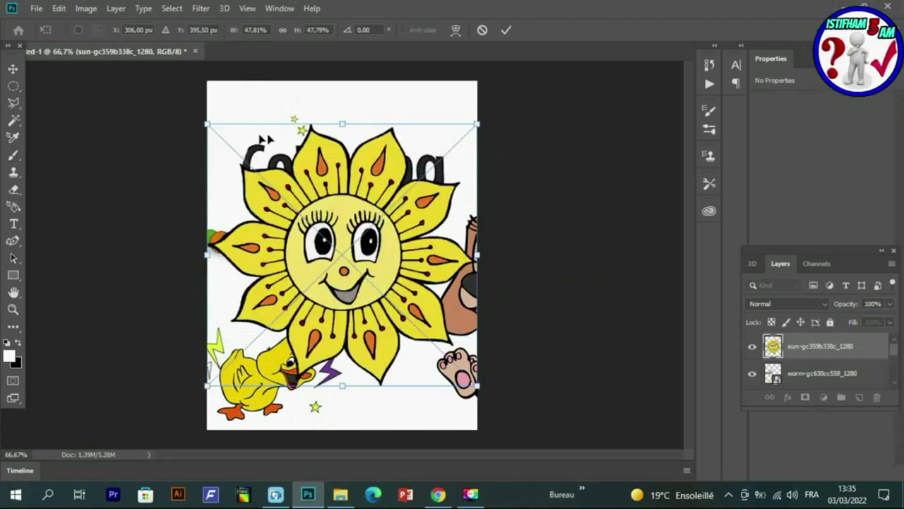
# - Scale the sun to about 18% and place it in the cover's upper-left corner, partly off the page
pyautogui.moveTo(207, 125); pyautogui.dragTo(188, 91)
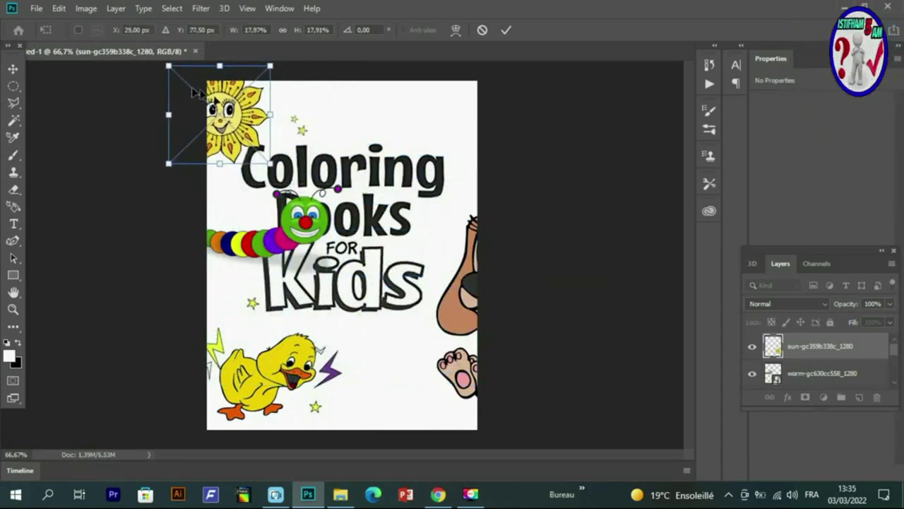
pyautogui.moveTo(244, 127); pyautogui.dragTo(236, 130)
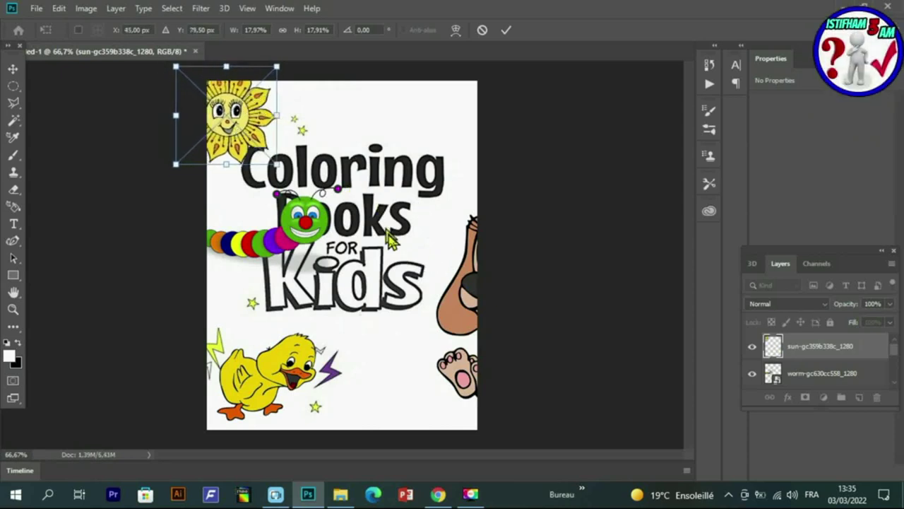
pyautogui.press('Return')
# - Rasterize the sun smart object into a regular pixel layer
pyautogui.click(286, 150)
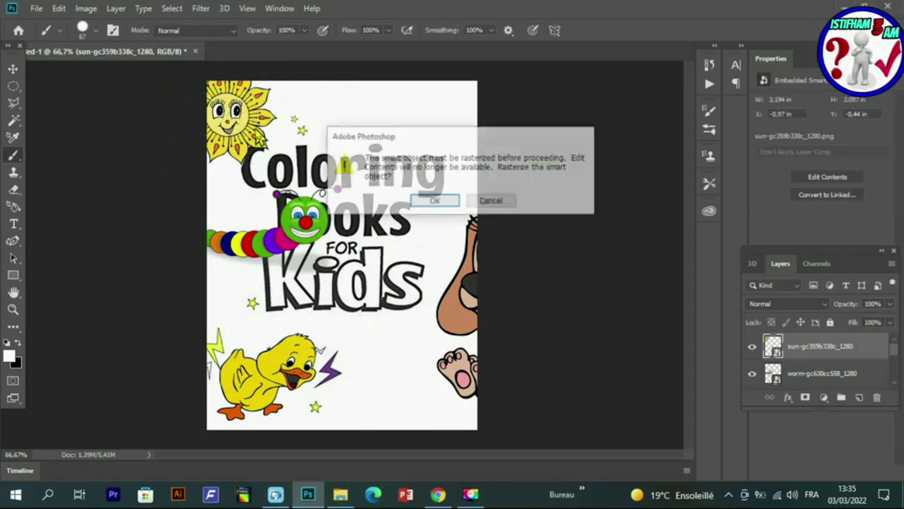
pyautogui.click(493, 201)
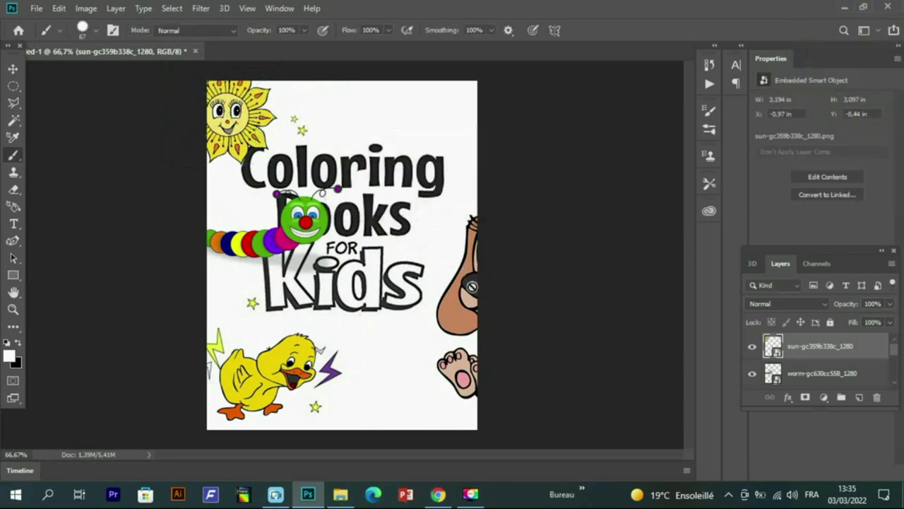
pyautogui.click(479, 292)
pyautogui.click(437, 202)
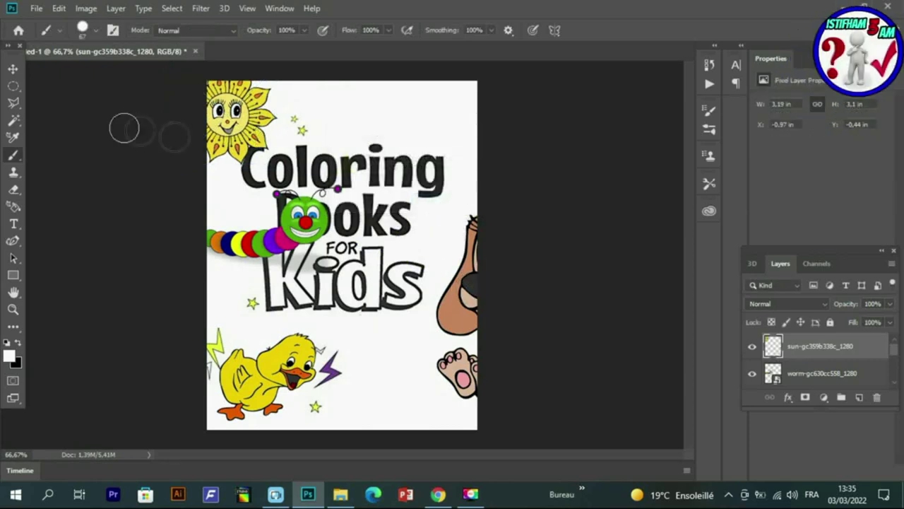
# - Scale the dogs to about 22% wide and 21% high, and fit them into the cover's lower-right corner
pyautogui.click(13, 68)
pyautogui.moveTo(453, 305); pyautogui.dragTo(424, 267)
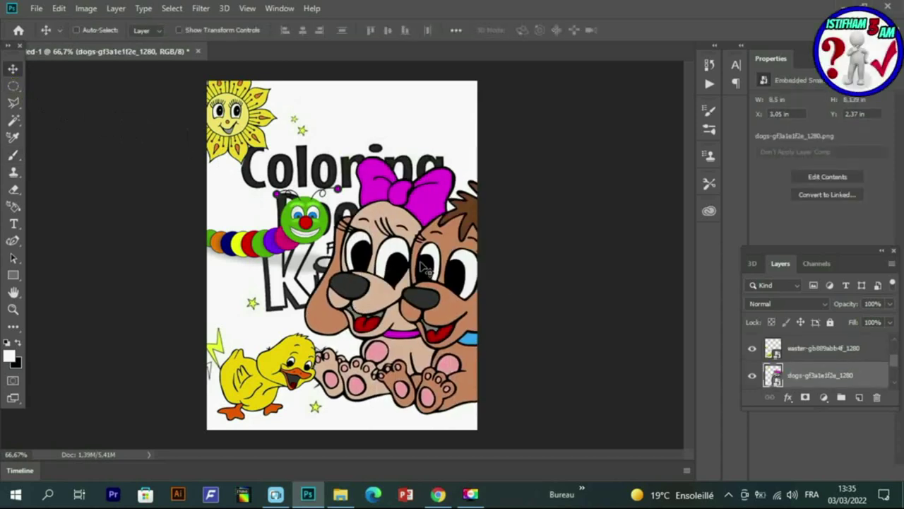
pyautogui.hotkey('ctrl', 't')
pyautogui.moveTo(302, 156); pyautogui.dragTo(403, 238)
pyautogui.moveTo(432, 311); pyautogui.dragTo(392, 312)
pyautogui.moveTo(432, 350); pyautogui.dragTo(408, 358)
pyautogui.moveTo(515, 252); pyautogui.dragTo(477, 305)
pyautogui.moveTo(342, 302); pyautogui.dragTo(417, 316)
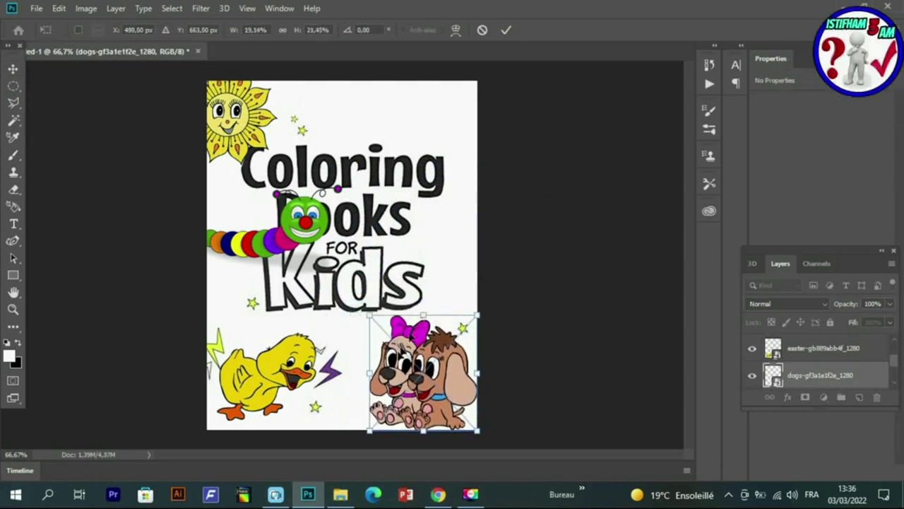
pyautogui.moveTo(369, 372); pyautogui.dragTo(353, 372)
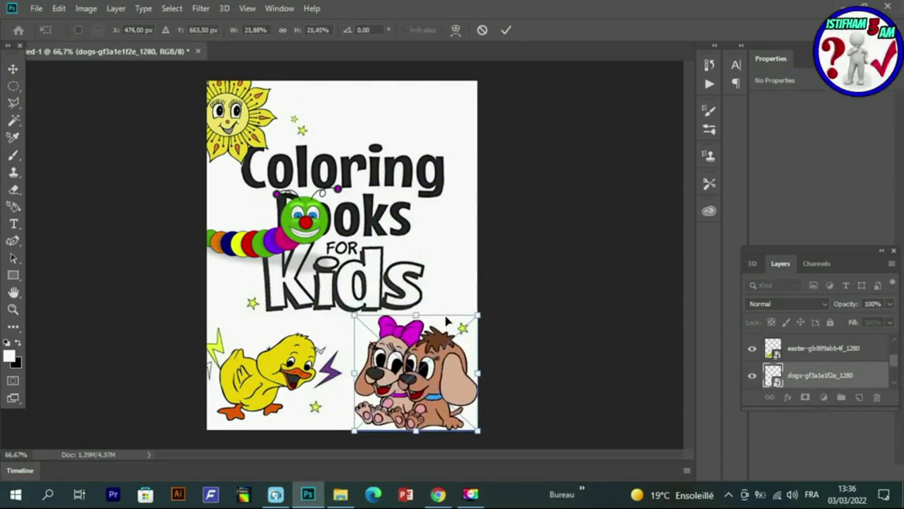
pyautogui.press('Return')
# - Move the caterpillar above the title near the page's upper-right corner and scale it to about 21% wide and 18% high
pyautogui.moveTo(280, 230); pyautogui.dragTo(375, 147)
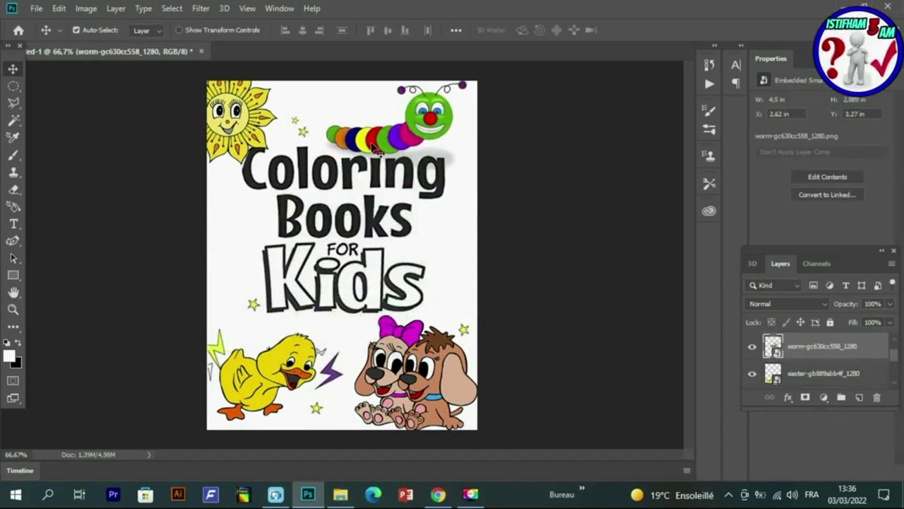
pyautogui.hotkey('ctrl', 't')
pyautogui.moveTo(325, 80); pyautogui.dragTo(348, 108)
pyautogui.moveTo(419, 146); pyautogui.dragTo(414, 132)
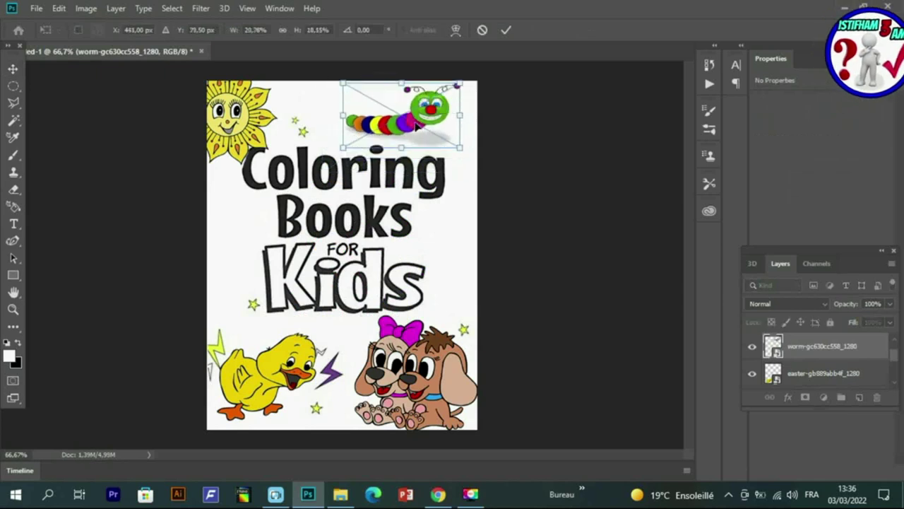
pyautogui.press('Return')
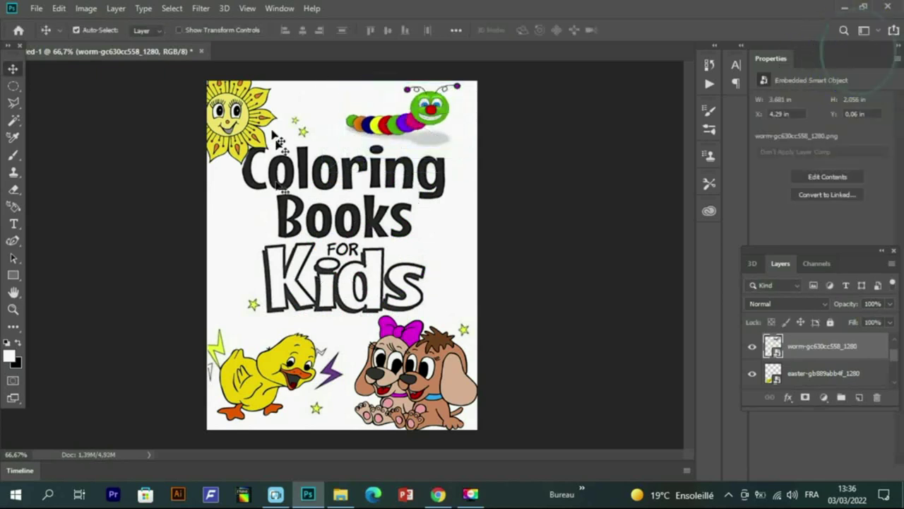
pyautogui.hotkey('ctrl', 'v')
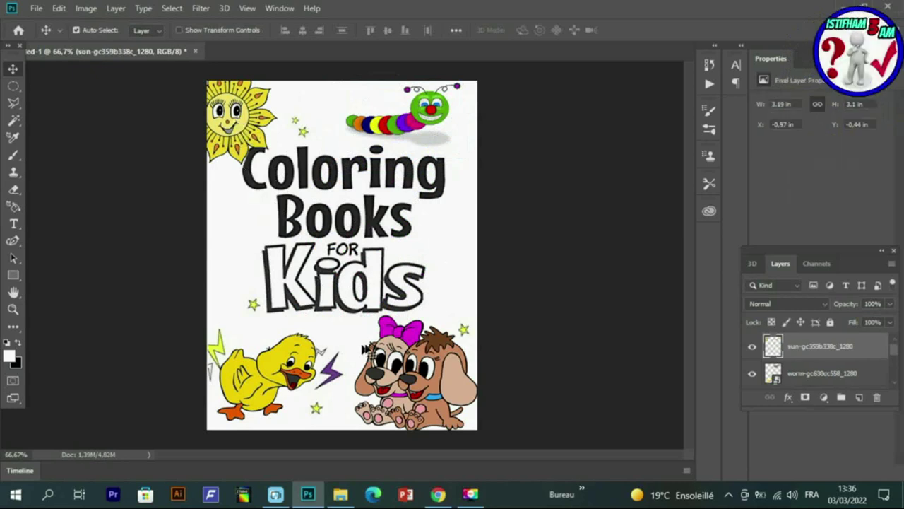
# - Switch to Chrome, close the dogs and duckling pages, and open the bird on a branch from Pixabay's coloring books results
pyautogui.click(438, 494)
pyautogui.scroll(3, 478, 299)
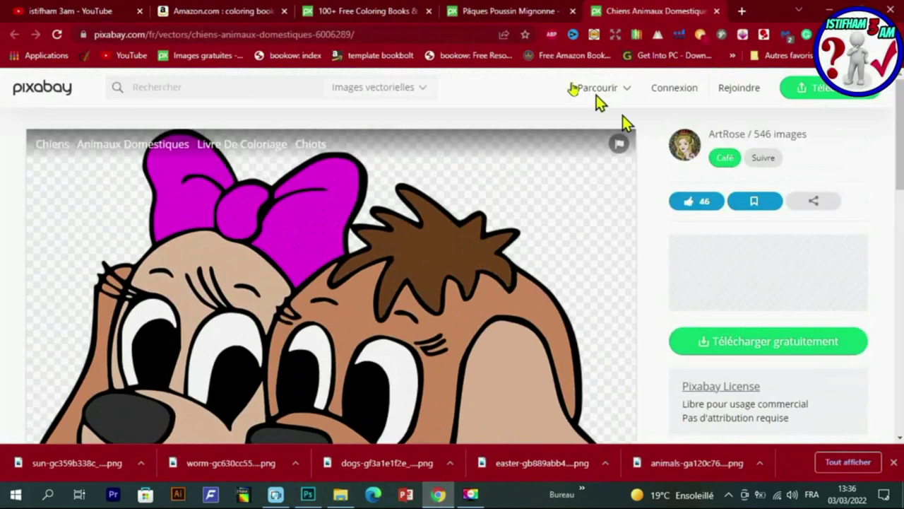
pyautogui.click(717, 11)
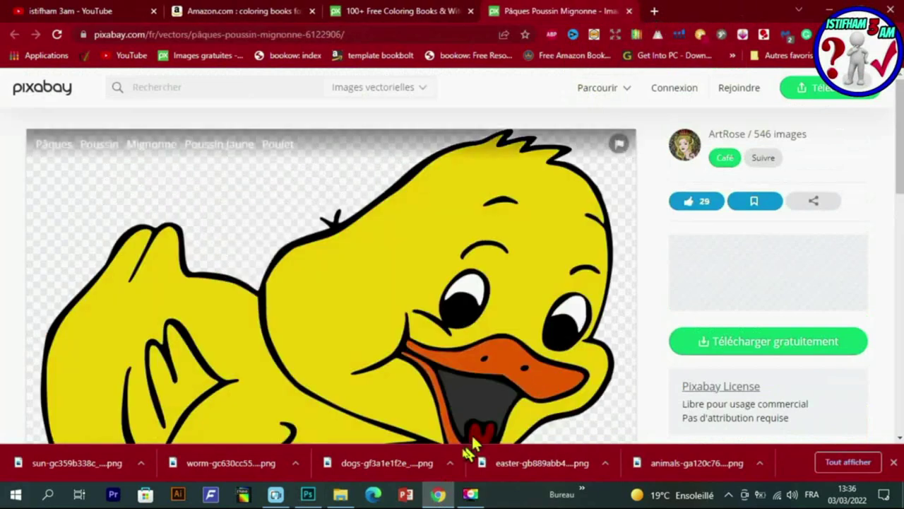
pyautogui.click(629, 11)
pyautogui.scroll(-3, 402, 210)
pyautogui.scroll(8, 399, 211)
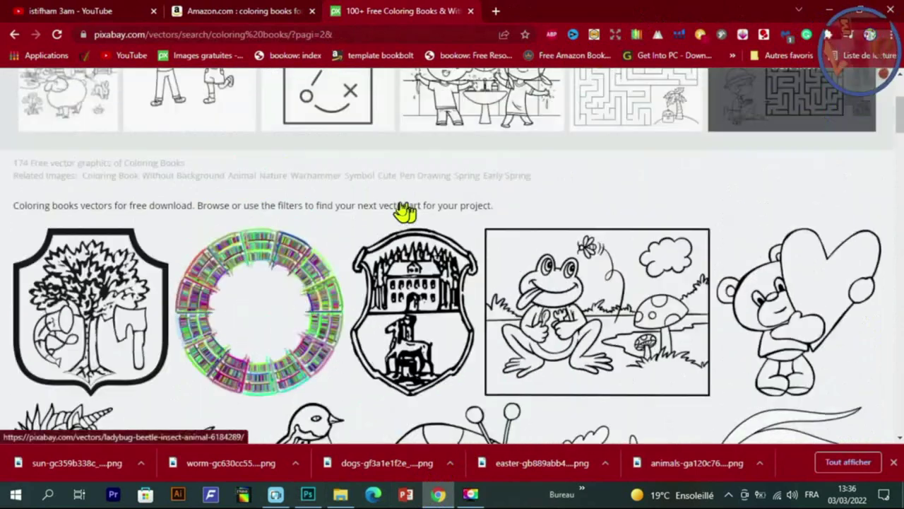
pyautogui.scroll(-4, 403, 213)
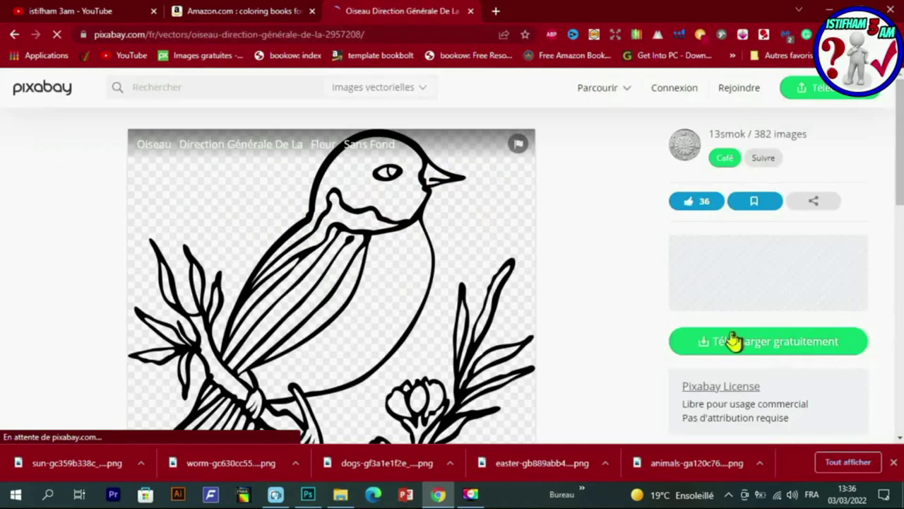
# - Download the bird image as a 1092×1280 PNG, completing the robot check
pyautogui.click(779, 355)
pyautogui.click(704, 308)
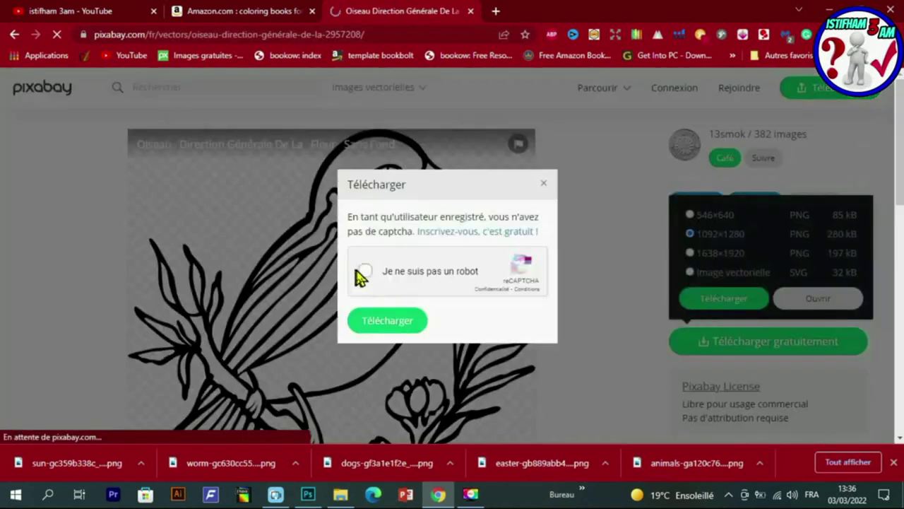
pyautogui.click(380, 320)
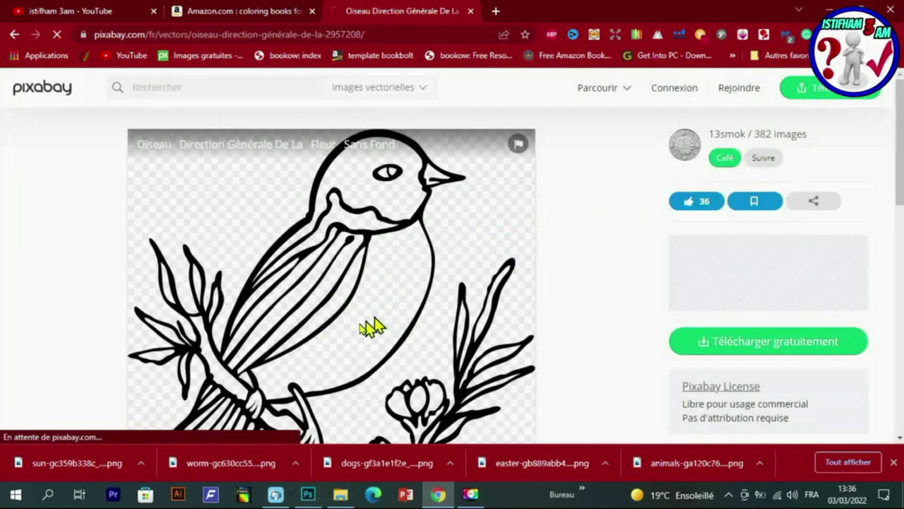
# - Place the downloaded bird from its folder into the Photoshop cover, scaled to about 14% beside the title at the page's right edge
pyautogui.rightClick(45, 468)
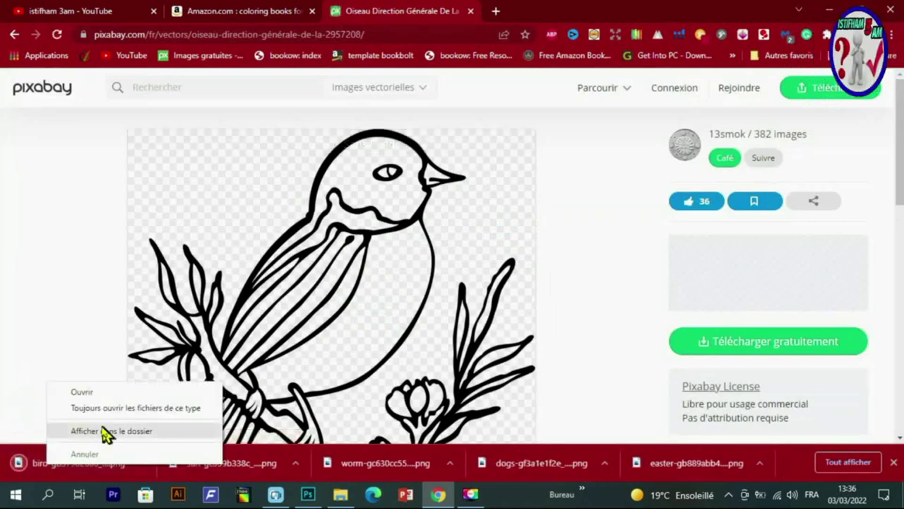
pyautogui.click(103, 431)
pyautogui.moveTo(302, 120); pyautogui.dragTo(413, 268)
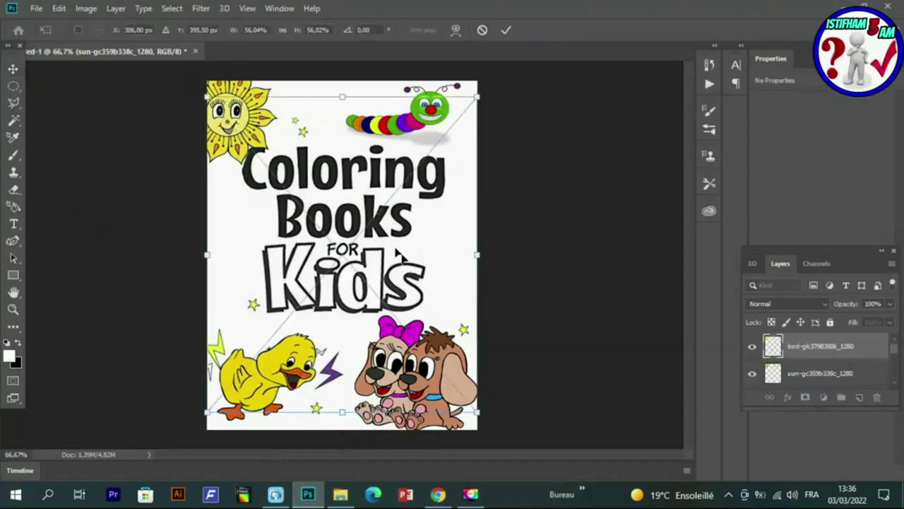
pyautogui.moveTo(478, 94); pyautogui.dragTo(333, 282)
pyautogui.moveTo(282, 318); pyautogui.dragTo(466, 211)
pyautogui.moveTo(463, 248); pyautogui.dragTo(458, 245)
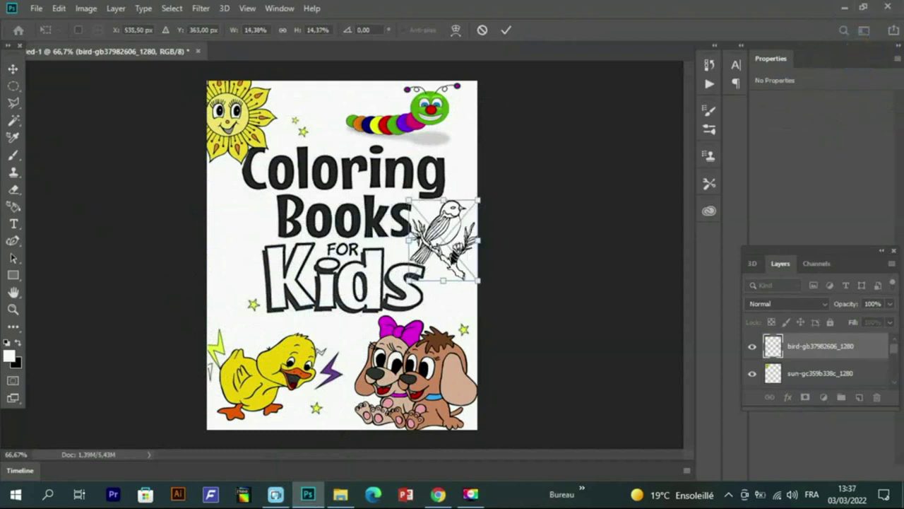
# - Warp the bird by stretching its lower-right corner outward past the page edge, and commit the placement
pyautogui.rightClick(452, 260)
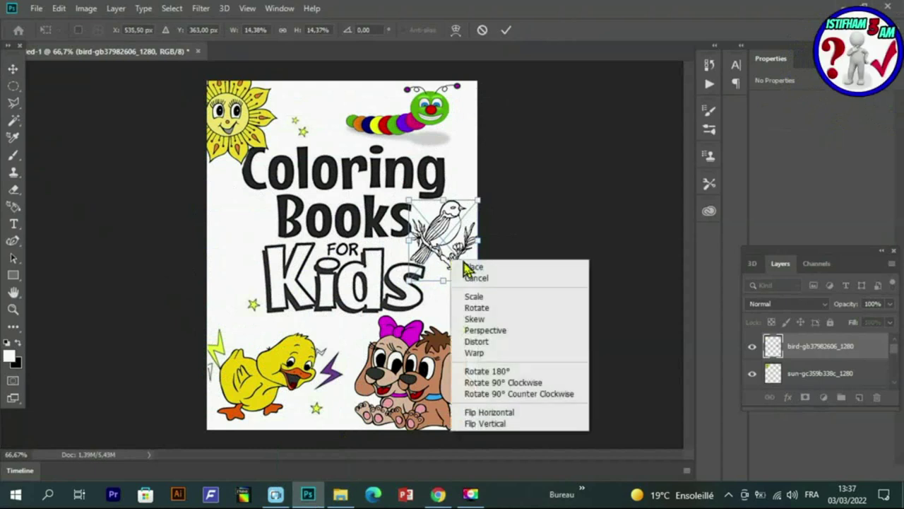
pyautogui.click(480, 353)
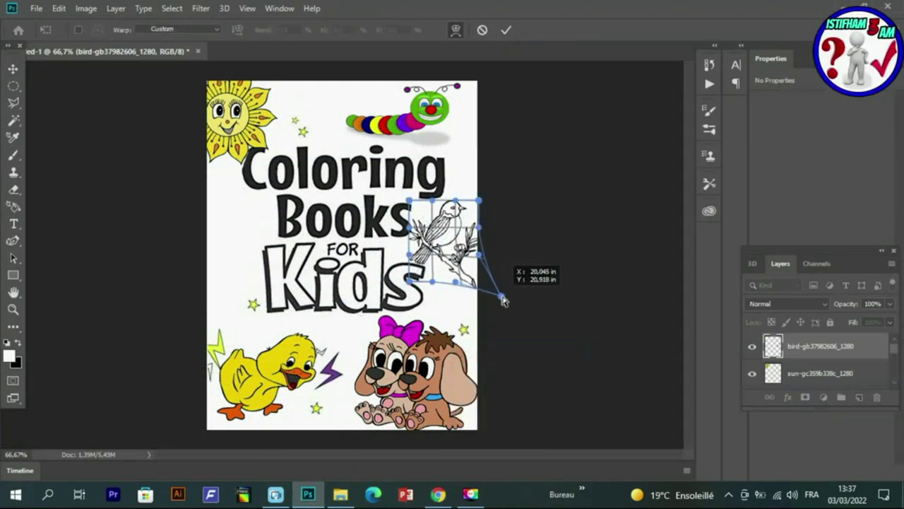
pyautogui.moveTo(508, 301); pyautogui.dragTo(514, 300)
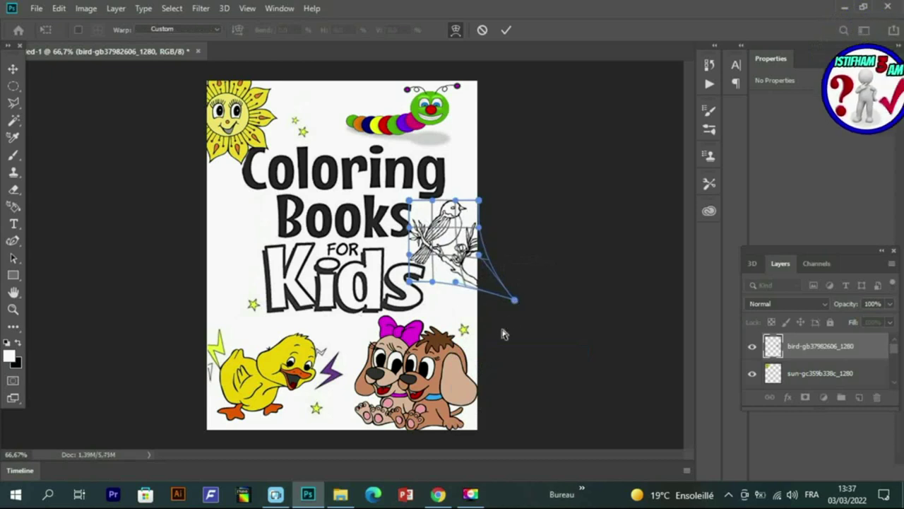
pyautogui.press('Return')
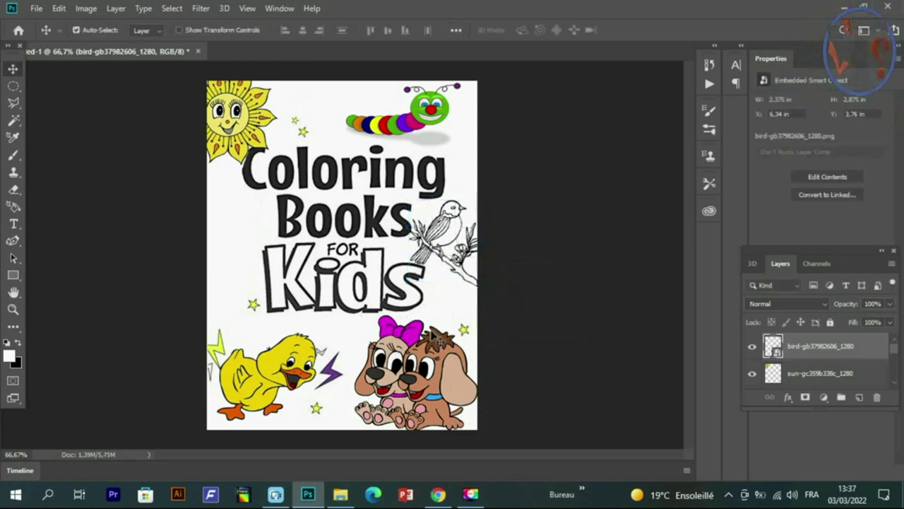
# - Close the image folder, return to Pixabay's coloring books results in Chrome, and browse them for another illustration
pyautogui.click(309, 494)
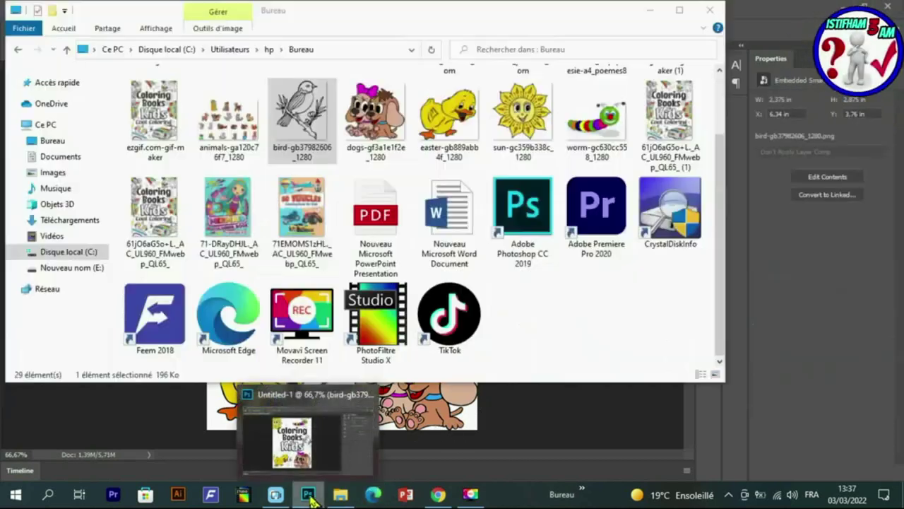
pyautogui.click(708, 12)
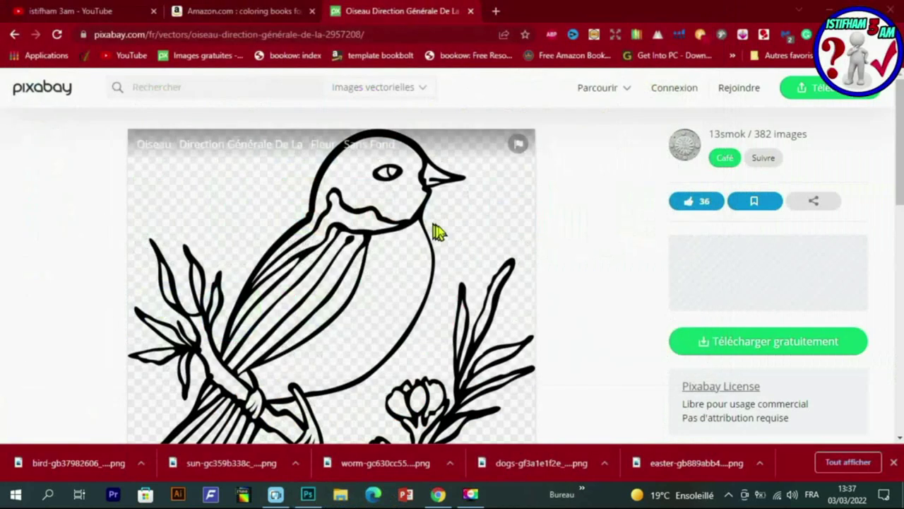
pyautogui.scroll(-5, 434, 232)
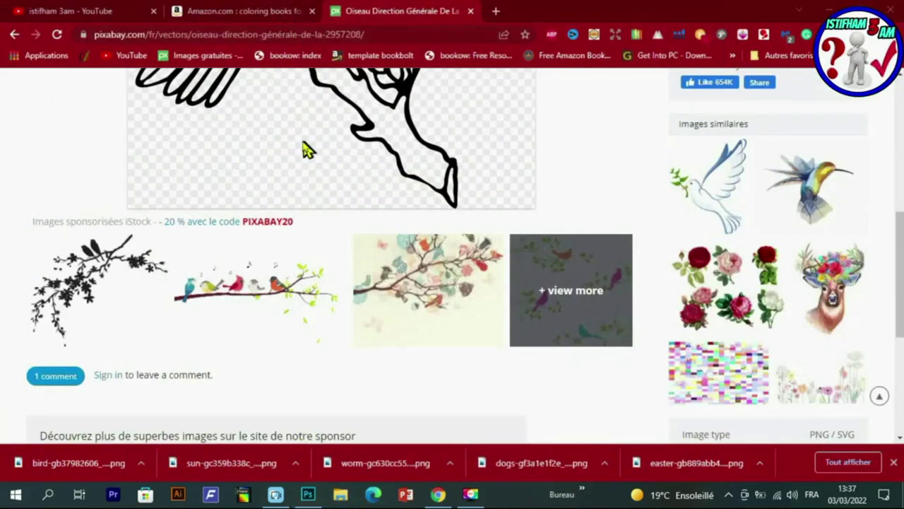
pyautogui.scroll(5, 313, 147)
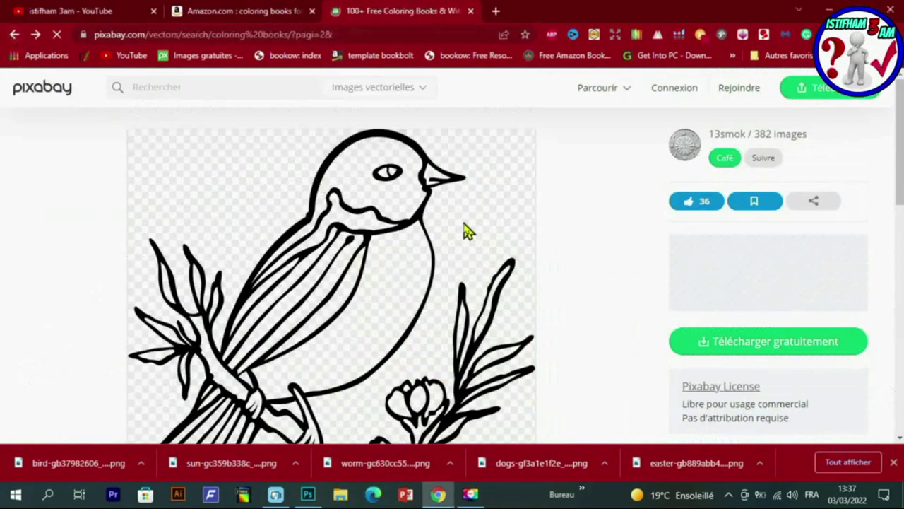
pyautogui.scroll(-7, 424, 226)
pyautogui.scroll(8, 421, 231)
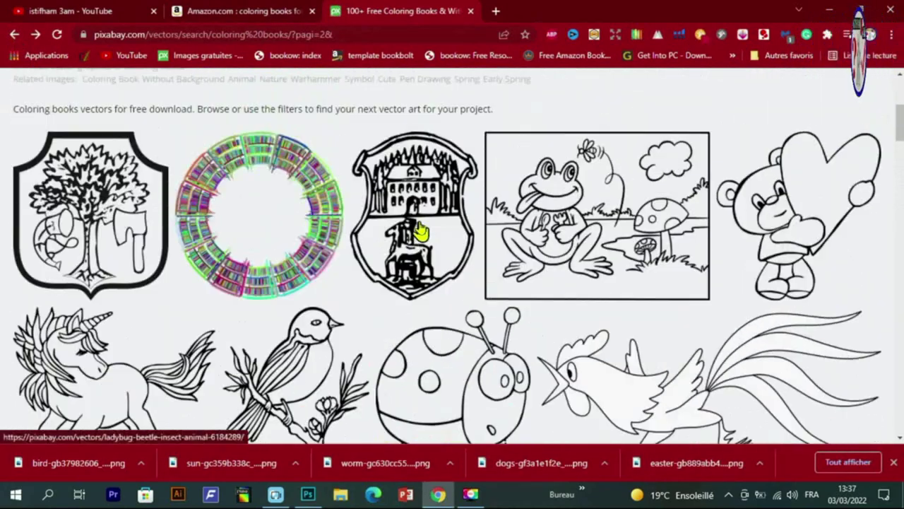
pyautogui.scroll(-5, 420, 232)
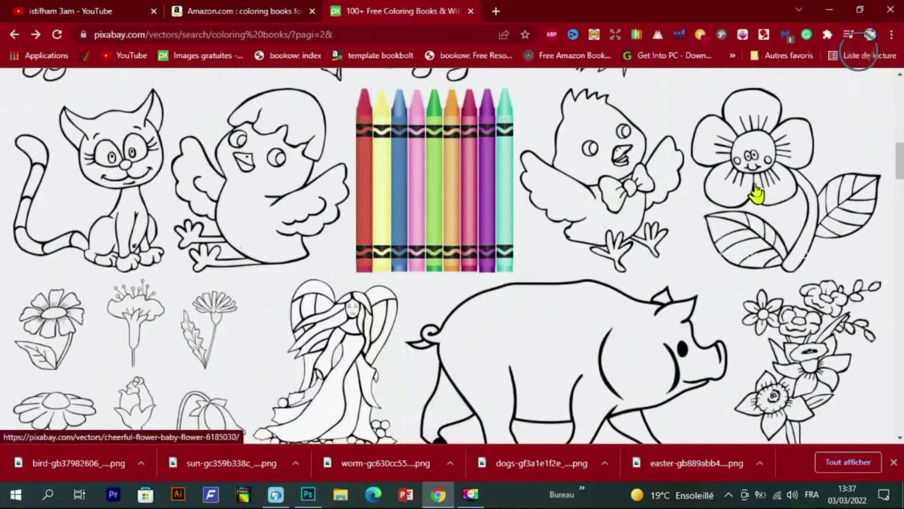
# - Download the cheerful baby flower image from Pixabay as a 1280×1243 PNG, completing the robot check
pyautogui.click(753, 189)
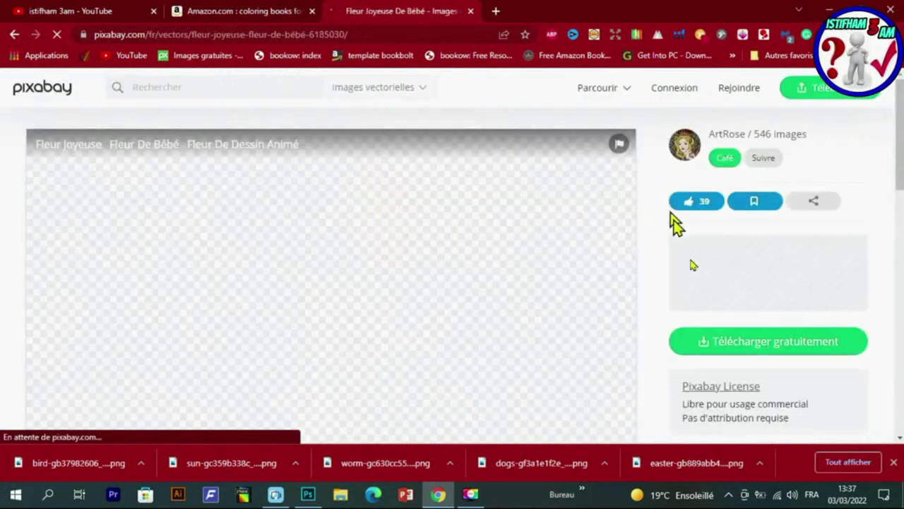
pyautogui.click(722, 348)
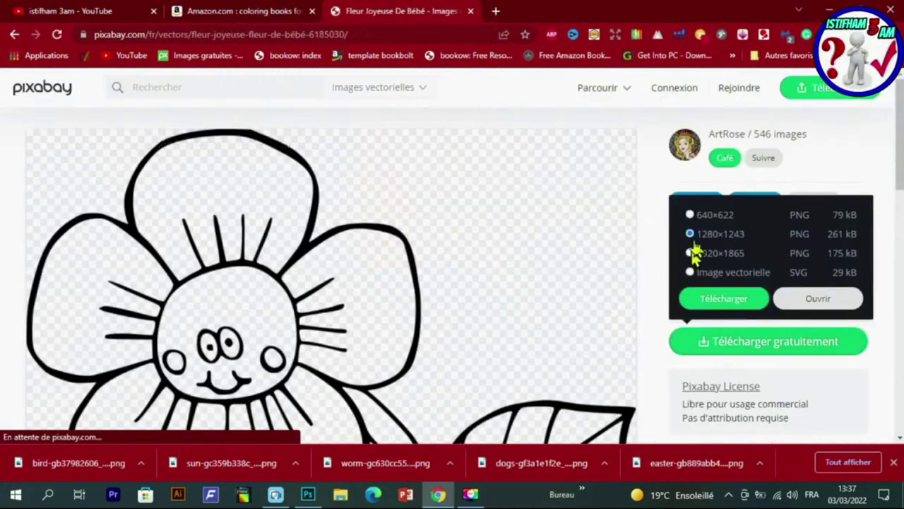
pyautogui.click(715, 302)
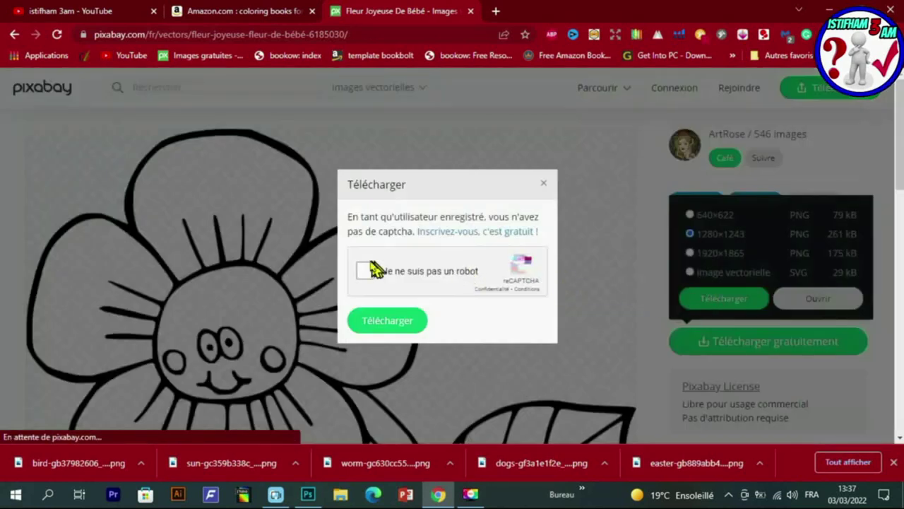
pyautogui.click(376, 265)
pyautogui.click(384, 320)
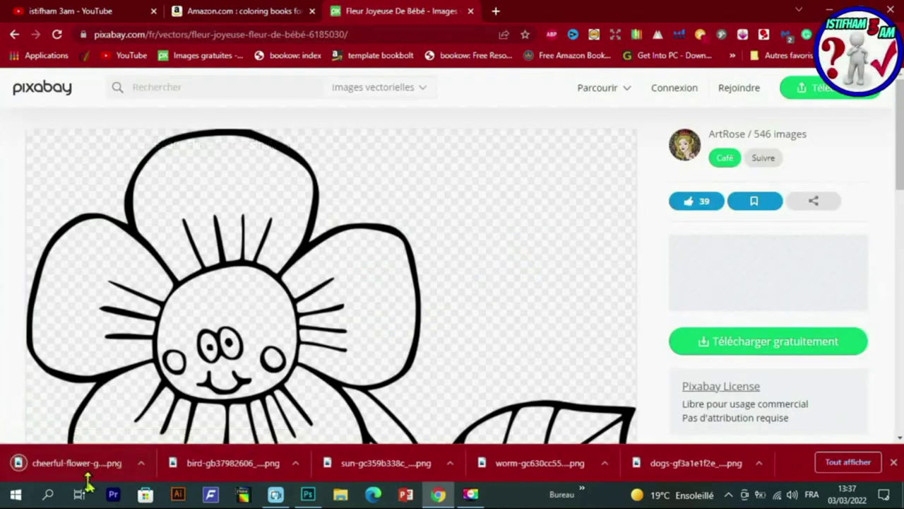
# - Place the downloaded flower from its folder into the Photoshop cover, scaled to about 10% beside the title at the page's left edge
pyautogui.rightClick(87, 474)
pyautogui.click(122, 434)
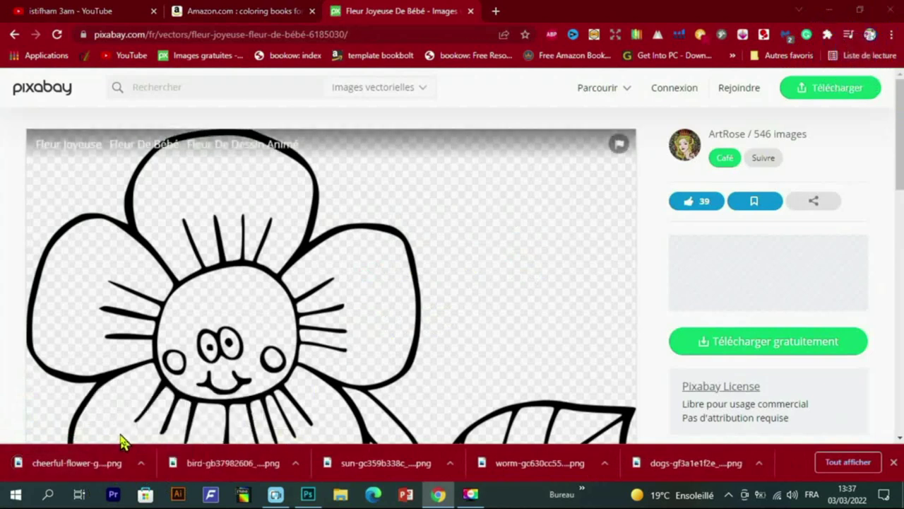
pyautogui.moveTo(373, 200); pyautogui.dragTo(321, 198)
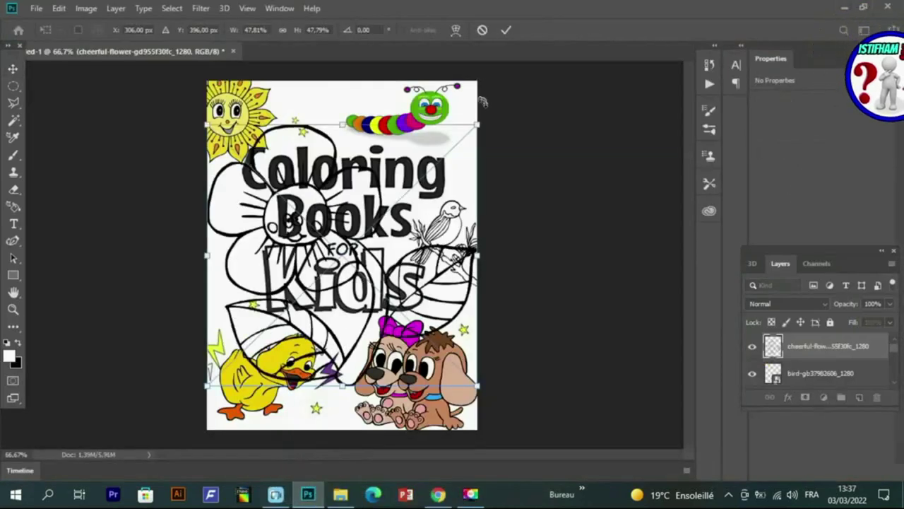
pyautogui.moveTo(477, 125); pyautogui.dragTo(239, 246)
pyautogui.moveTo(230, 313); pyautogui.dragTo(230, 223)
pyautogui.moveTo(286, 213); pyautogui.dragTo(264, 218)
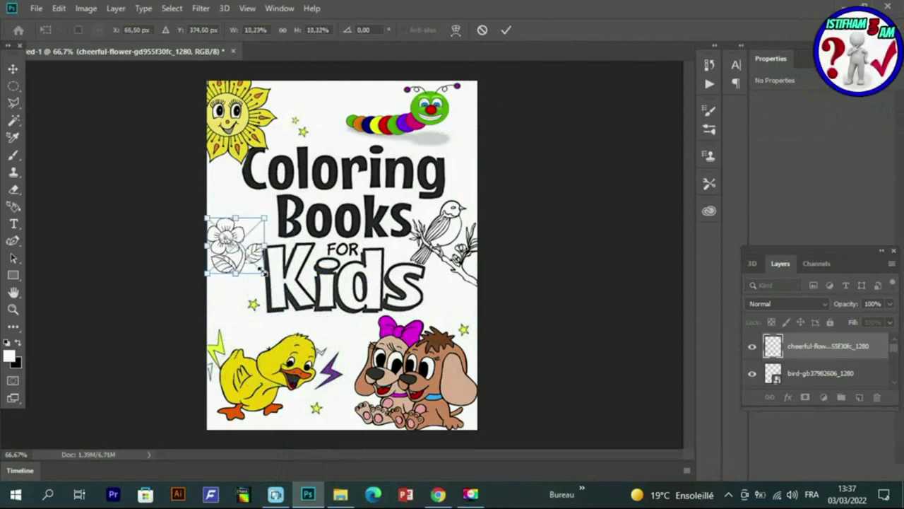
# - Warp the flower by stretching its lower-left corner down past the page edge and bulging its top, and commit the placement
pyautogui.rightClick(241, 265)
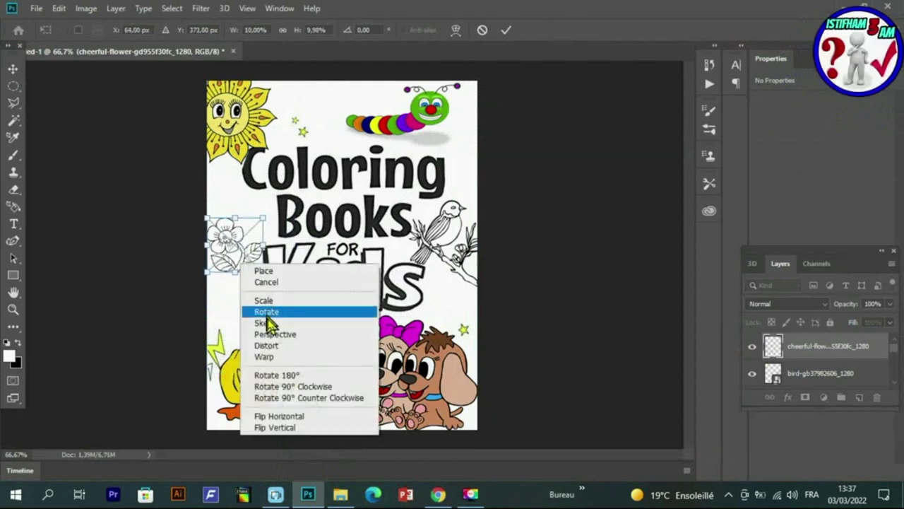
pyautogui.click(263, 356)
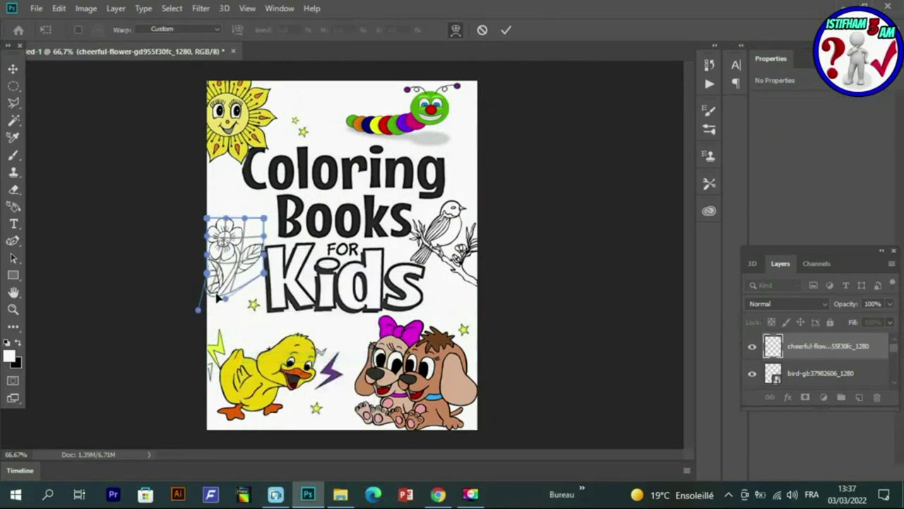
pyautogui.moveTo(210, 303); pyautogui.dragTo(207, 304)
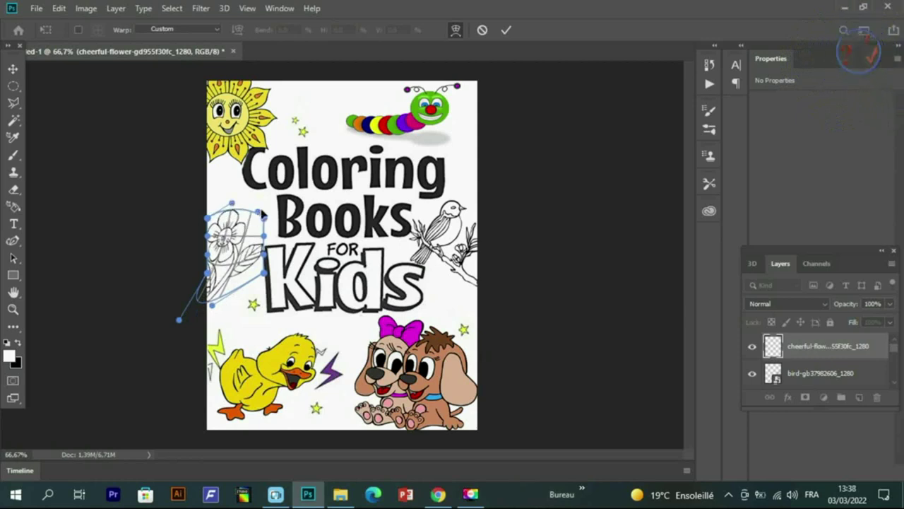
pyautogui.press('Return')
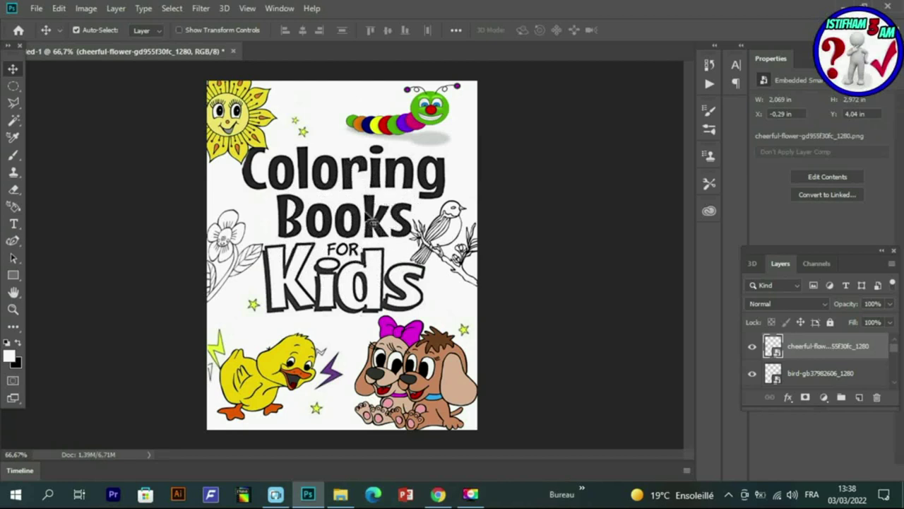
# - Brush white over the ending letters of all three title words on the ezgif.com-gif-maker layer
pyautogui.click(15, 162)
pyautogui.click(9, 356)
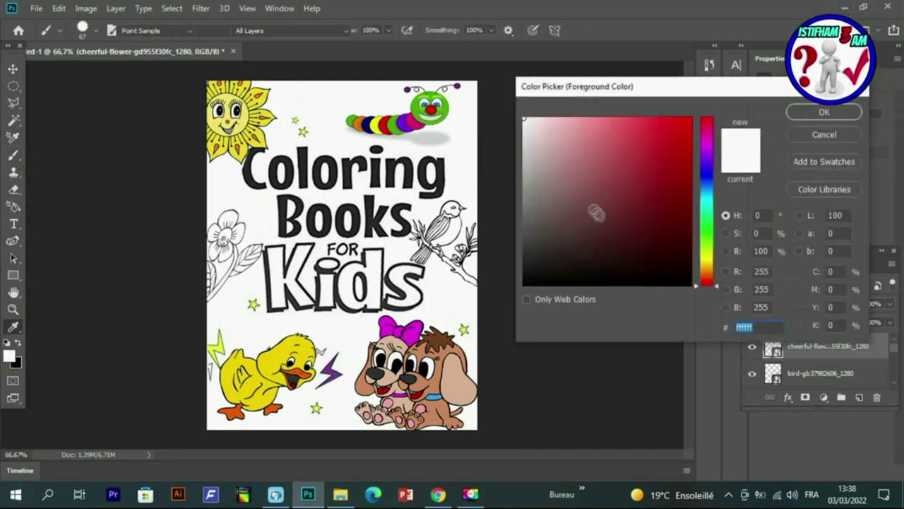
pyautogui.click(824, 113)
pyautogui.scroll(-3, 896, 367)
pyautogui.scroll(-3, 895, 368)
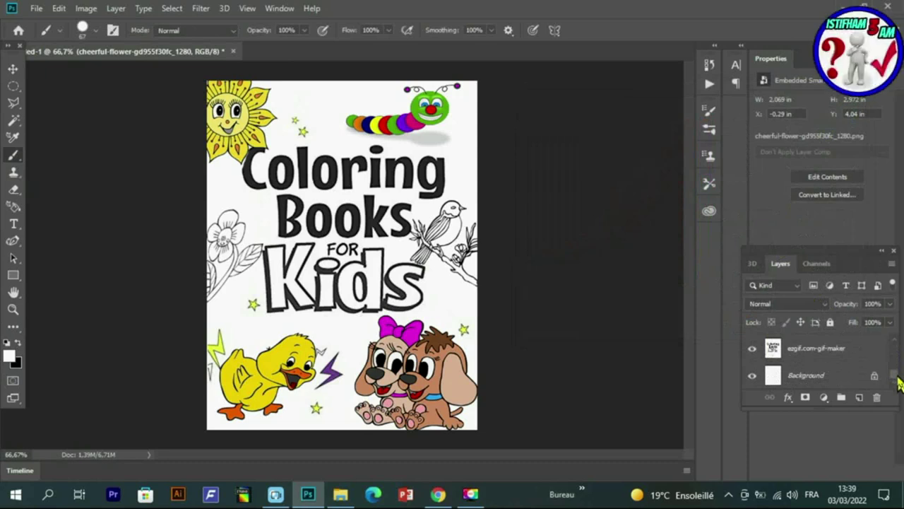
pyautogui.click(813, 348)
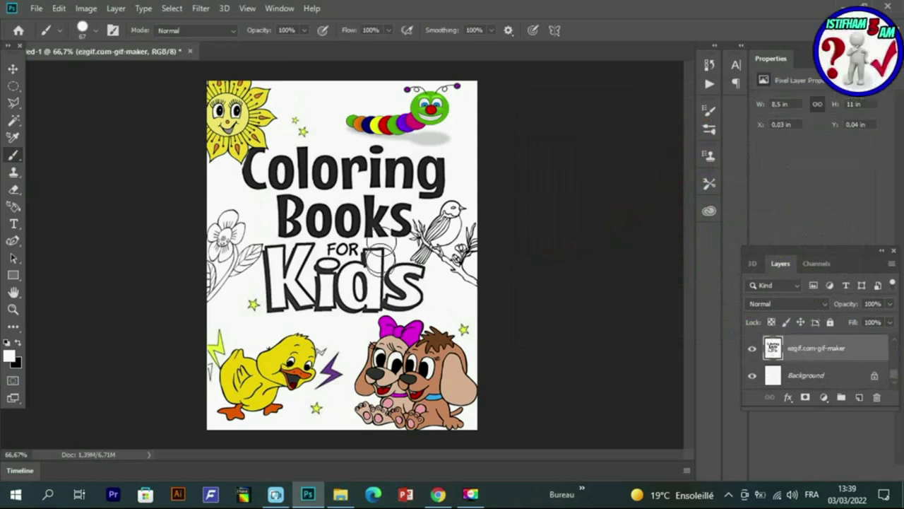
pyautogui.moveTo(416, 176)
pyautogui.mouseDown()
pyautogui.moveTo(433, 168)
pyautogui.moveTo(427, 188)
pyautogui.moveTo(416, 191)
pyautogui.moveTo(381, 160)
pyautogui.moveTo(379, 171)
pyautogui.moveTo(431, 180)
pyautogui.moveTo(404, 258)
pyautogui.moveTo(408, 224)
pyautogui.moveTo(371, 212)
pyautogui.moveTo(376, 227)
pyautogui.moveTo(381, 190)
pyautogui.moveTo(420, 297)
pyautogui.moveTo(395, 282)
pyautogui.moveTo(399, 311)
pyautogui.moveTo(389, 269)
pyautogui.mouseUp()
pyautogui.hotkey('ctrl', 'z')
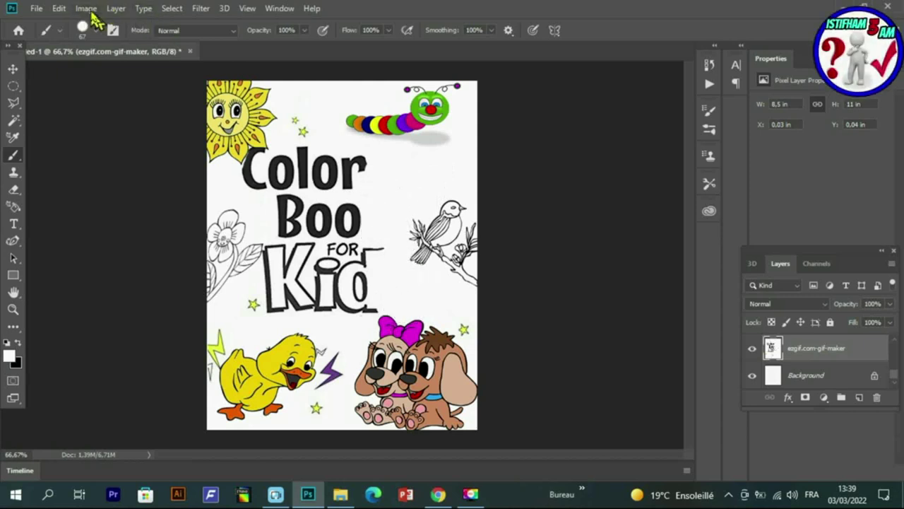
# - Add the text "kids" beside the title's second word and colour it near-black, 040000
pyautogui.click(13, 224)
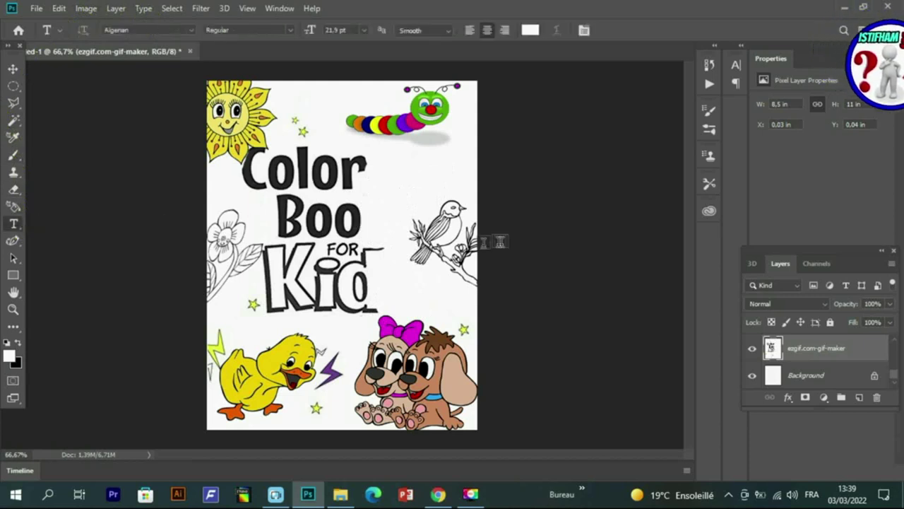
pyautogui.click(376, 209)
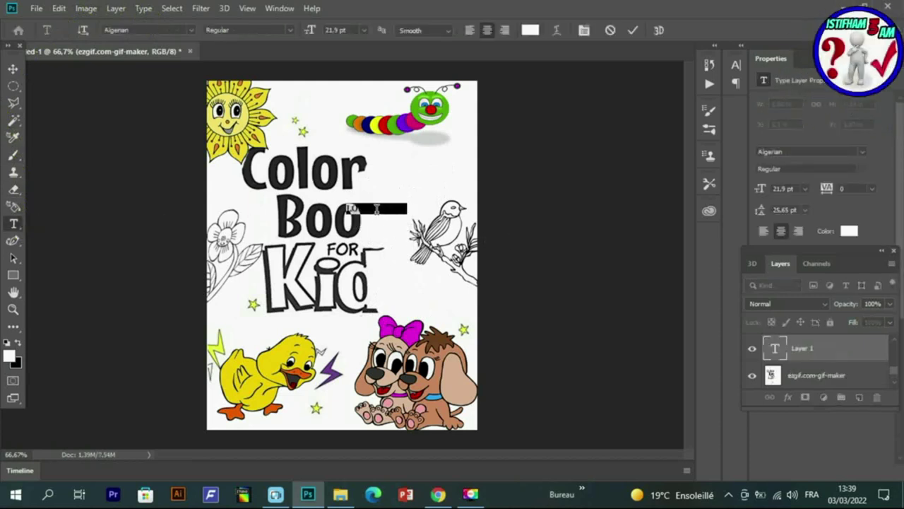
pyautogui.press('BackSpace')
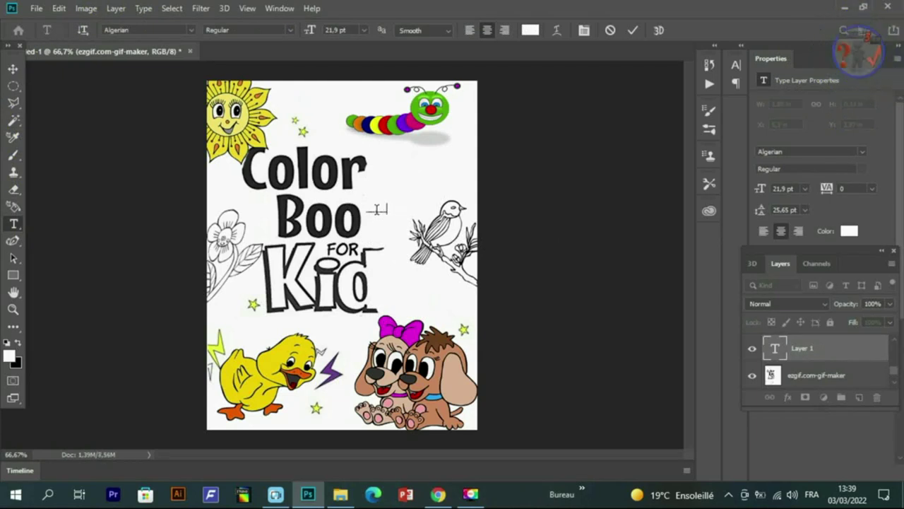
pyautogui.write('K')
pyautogui.hotkey('ctrl', 'a')
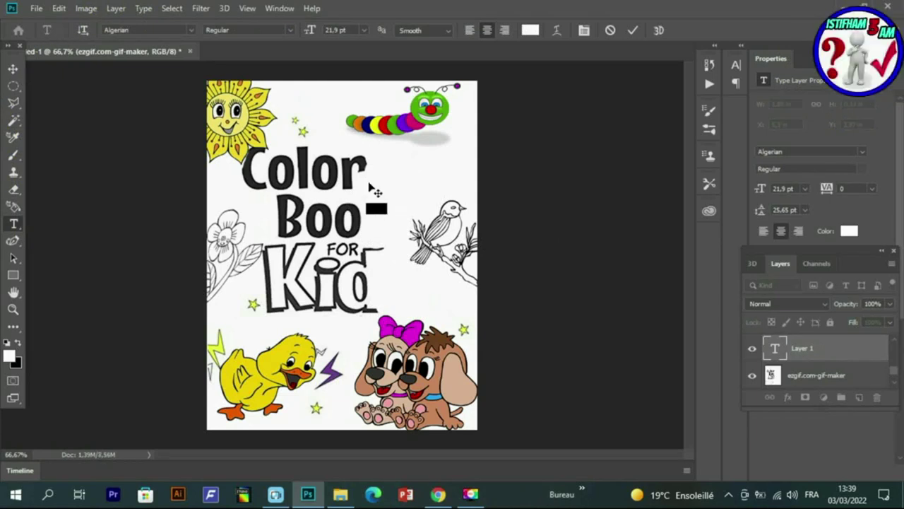
pyautogui.click(531, 30)
pyautogui.click(686, 283)
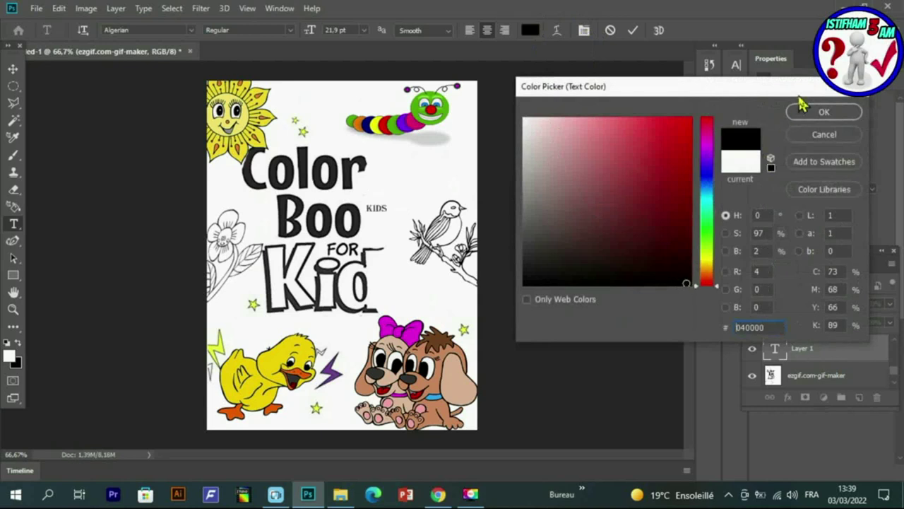
pyautogui.click(813, 114)
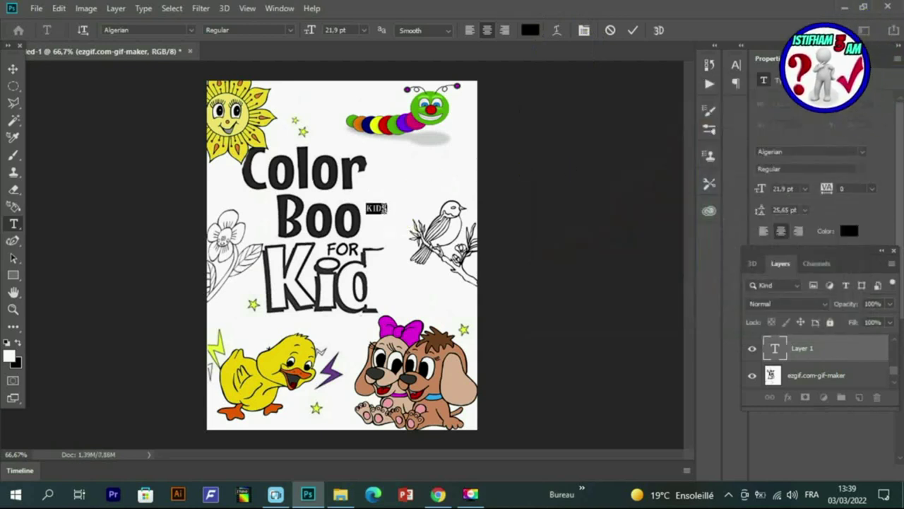
# - Enlarge the kids text to about 93 pt and set its font to 28 Days Later
pyautogui.hotkey('ctrl', 't')
pyautogui.moveTo(388, 217); pyautogui.dragTo(437, 278)
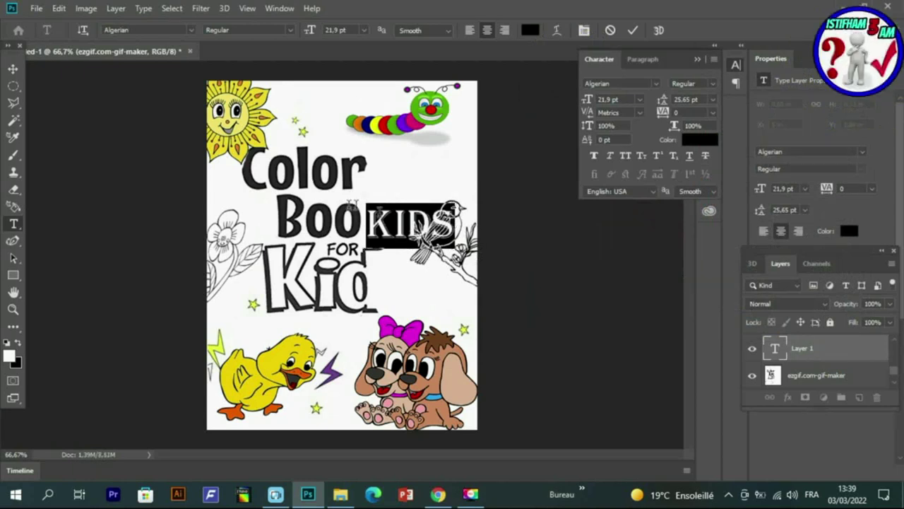
pyautogui.click(191, 30)
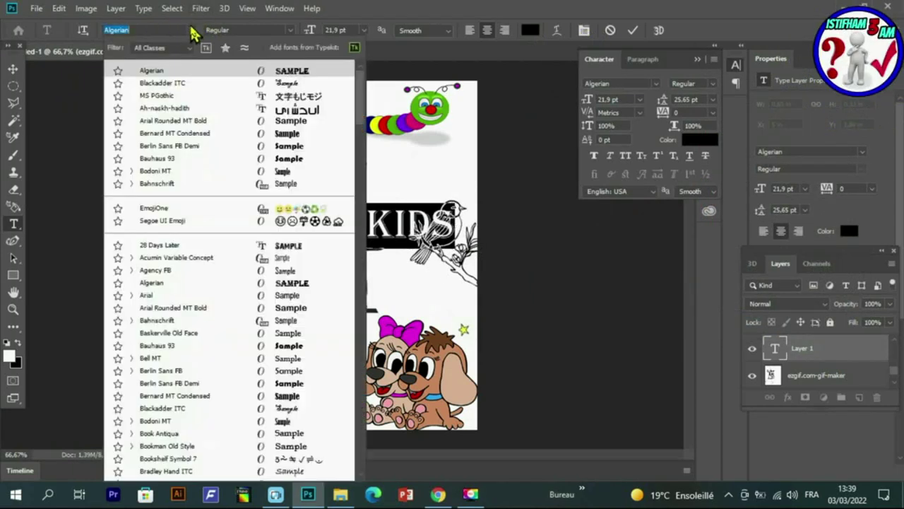
pyautogui.click(202, 249)
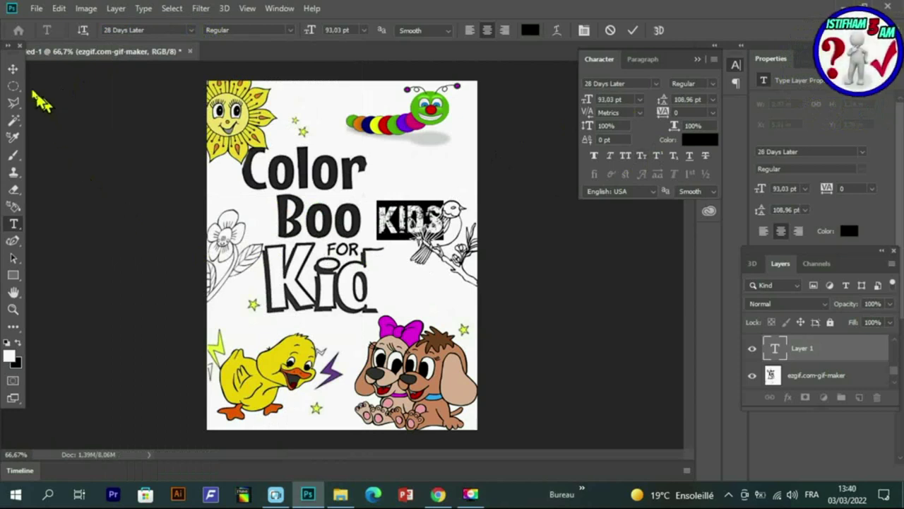
# - Move the kids text up into the empty area between the title's first line and the bird
pyautogui.click(13, 68)
pyautogui.moveTo(411, 240); pyautogui.dragTo(408, 200)
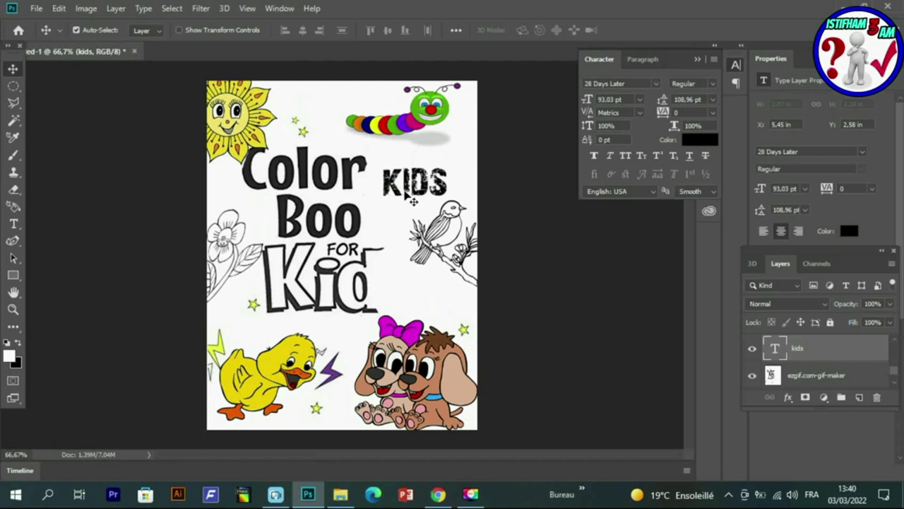
pyautogui.moveTo(413, 202); pyautogui.dragTo(416, 203)
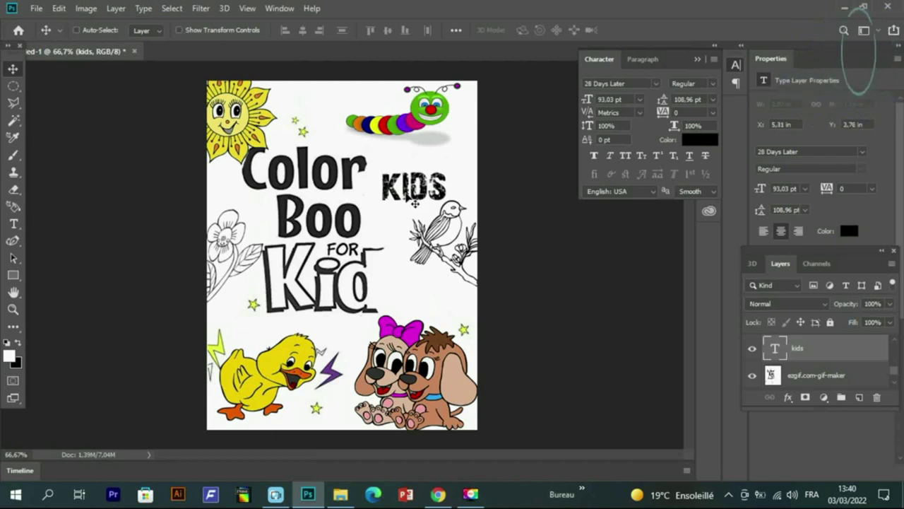
# - Undo the last four edits made to the cover's title text
pyautogui.hotkey('ctrl', 'z')
pyautogui.hotkey('ctrl', 'z')
pyautogui.hotkey('ctrl', 'z')
pyautogui.hotkey('ctrl', 'z')
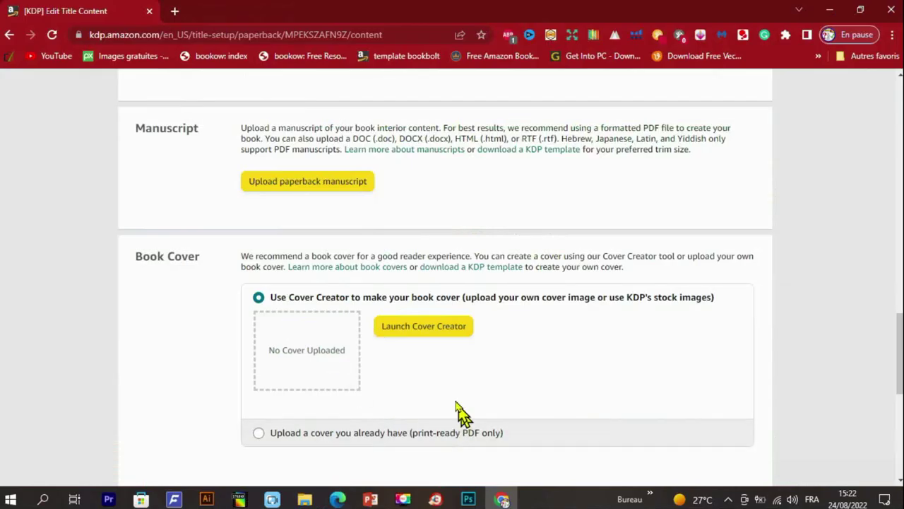
# - Choose to use an existing print-ready cover on the KDP paperback content page and upload the "cover 6" PDF
pyautogui.scroll(-2, 339, 405)
pyautogui.click(258, 299)
pyautogui.click(427, 223)
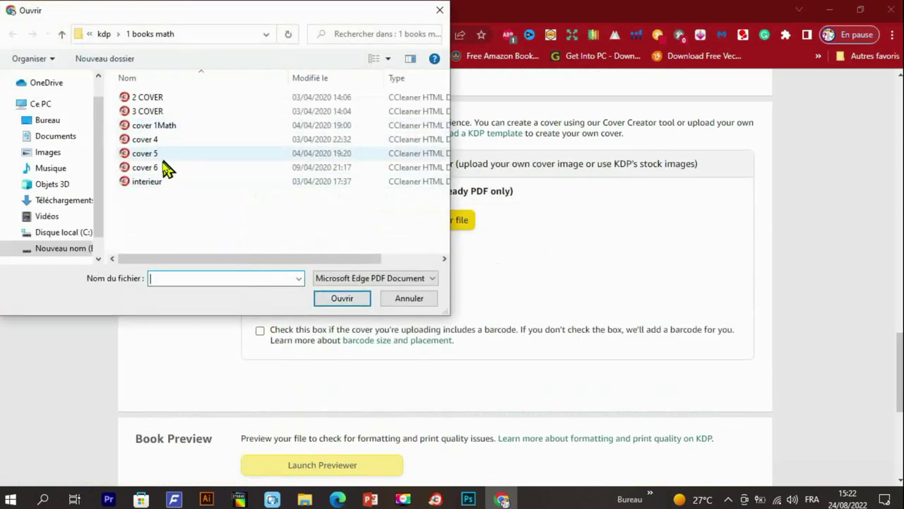
pyautogui.click(157, 169)
pyautogui.click(338, 298)
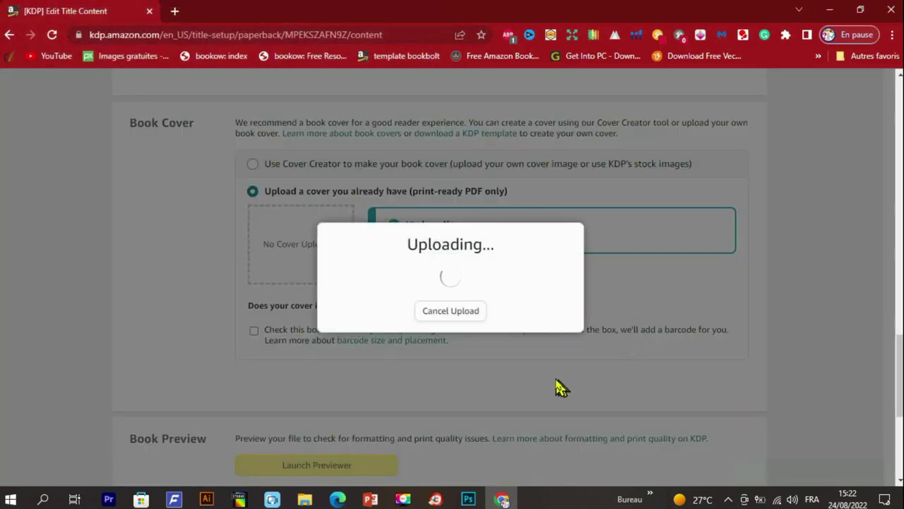
# - Launch the print previewer for the paperback and approve the book
pyautogui.scroll(-2, 533, 294)
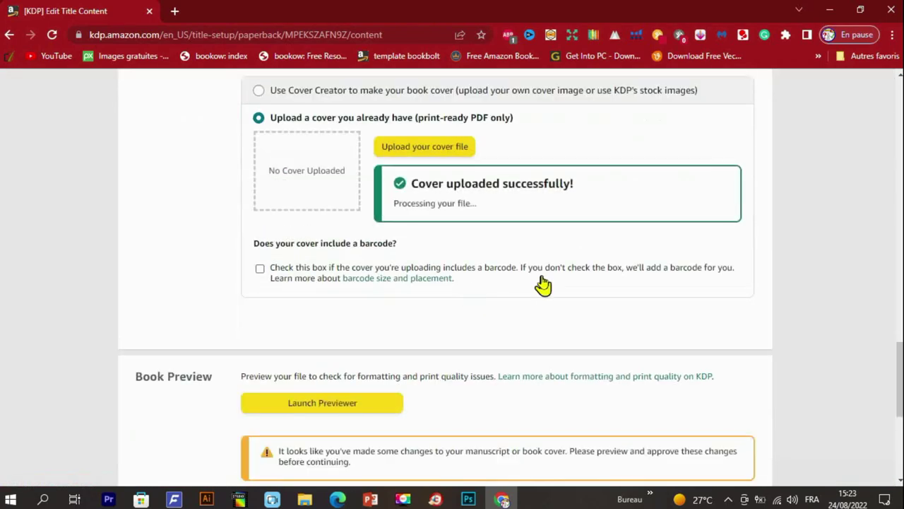
pyautogui.scroll(-2, 544, 286)
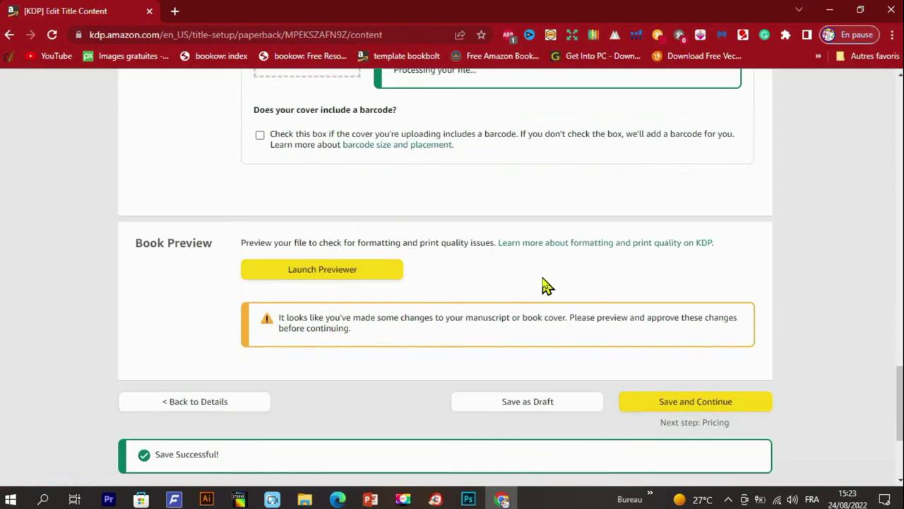
pyautogui.click(347, 274)
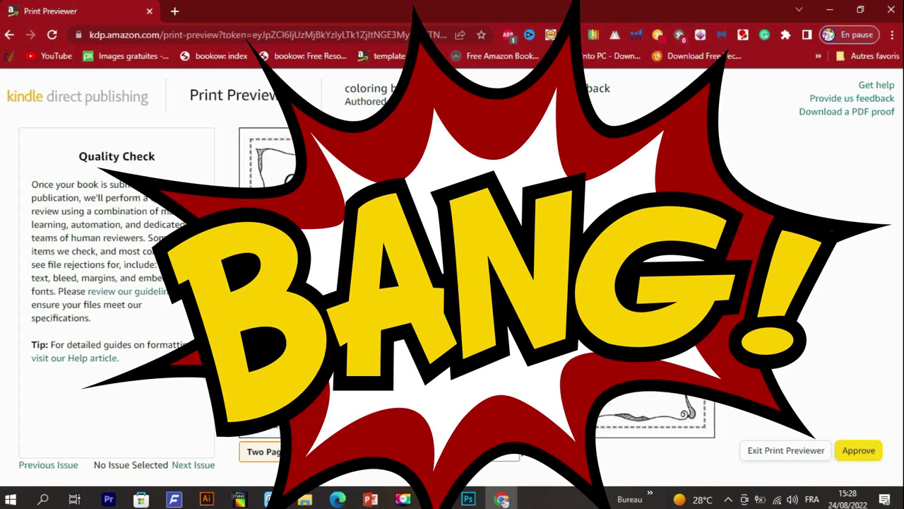
pyautogui.click(856, 453)
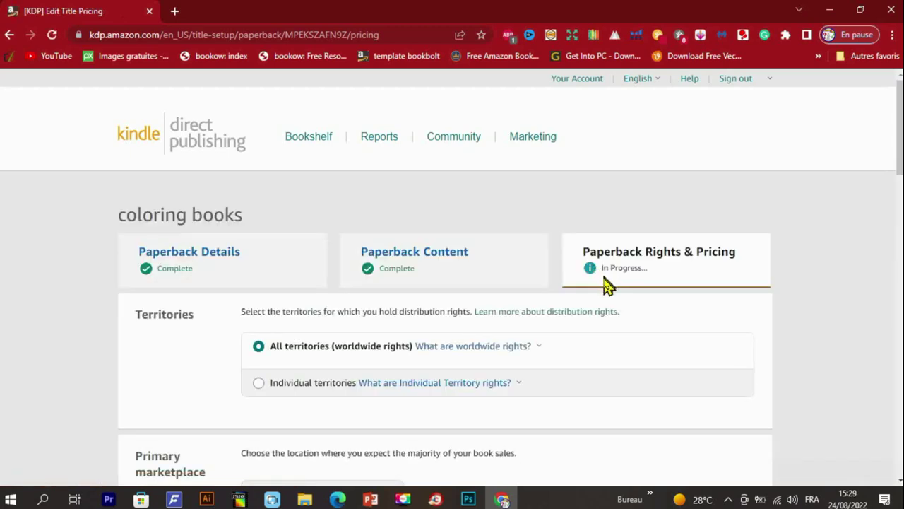
# - Keep worldwide rights for all territories and choose Amazon.com as the primary marketplace
pyautogui.scroll(-2, 614, 284)
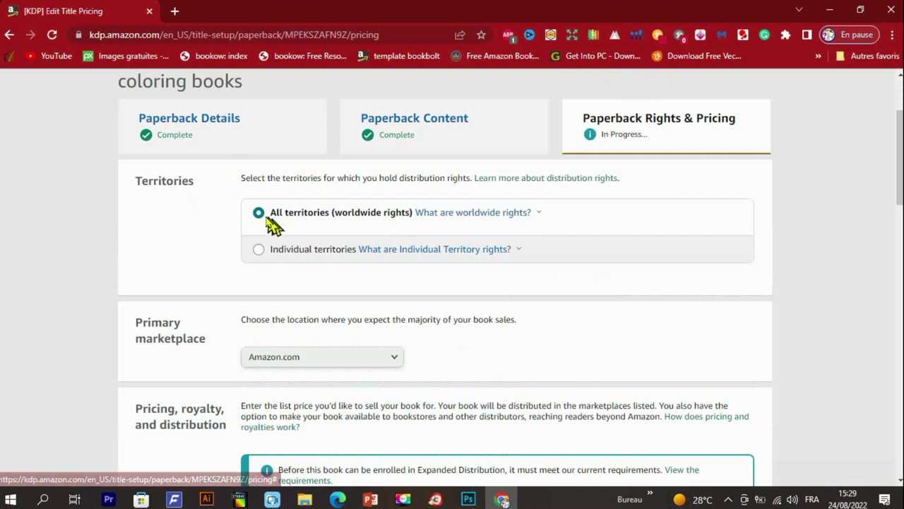
pyautogui.scroll(-2, 490, 285)
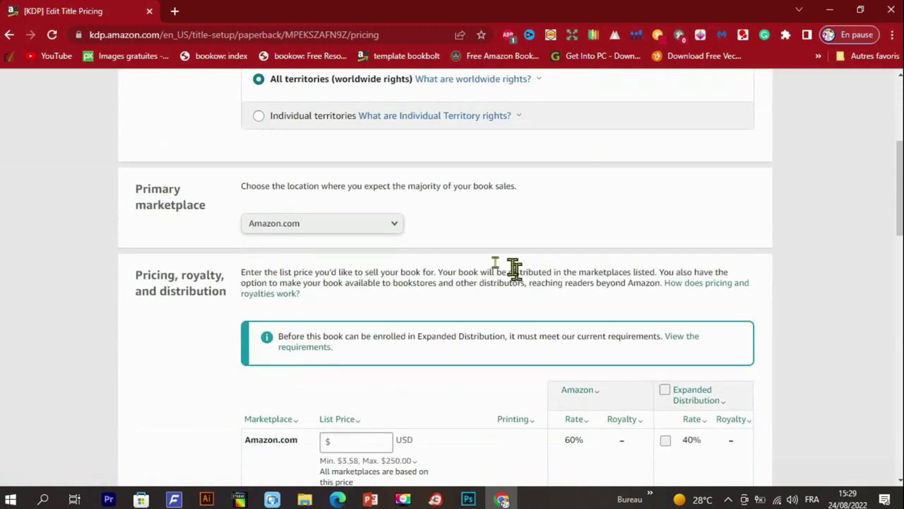
pyautogui.click(392, 226)
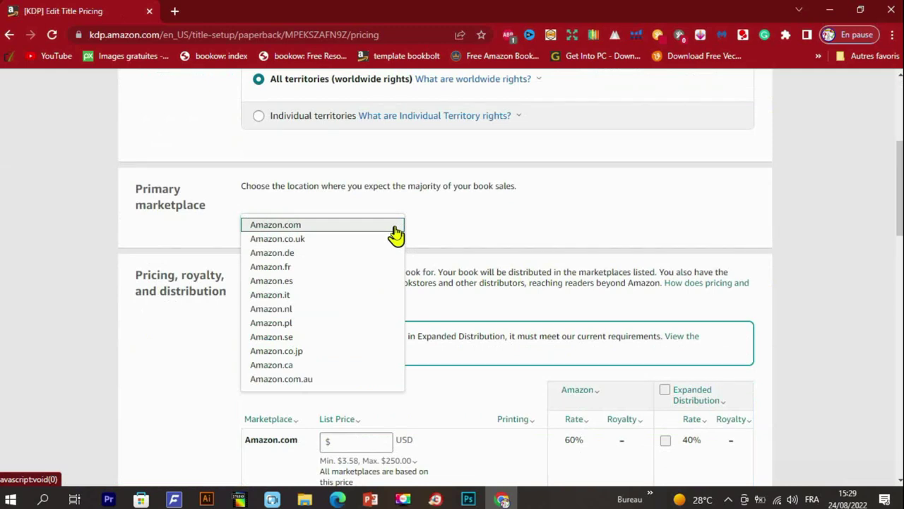
pyautogui.click(395, 226)
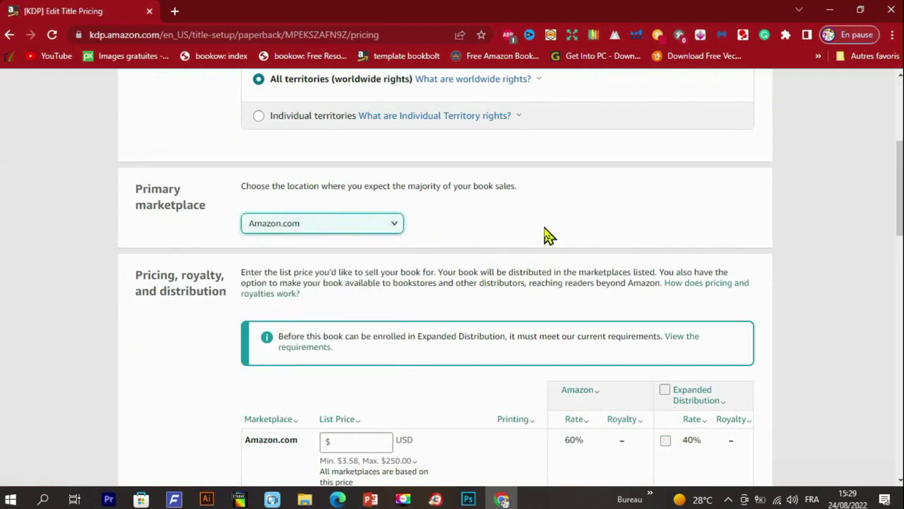
# - Open the Amazon.com list price in USD for entry
pyautogui.scroll(-4, 550, 236)
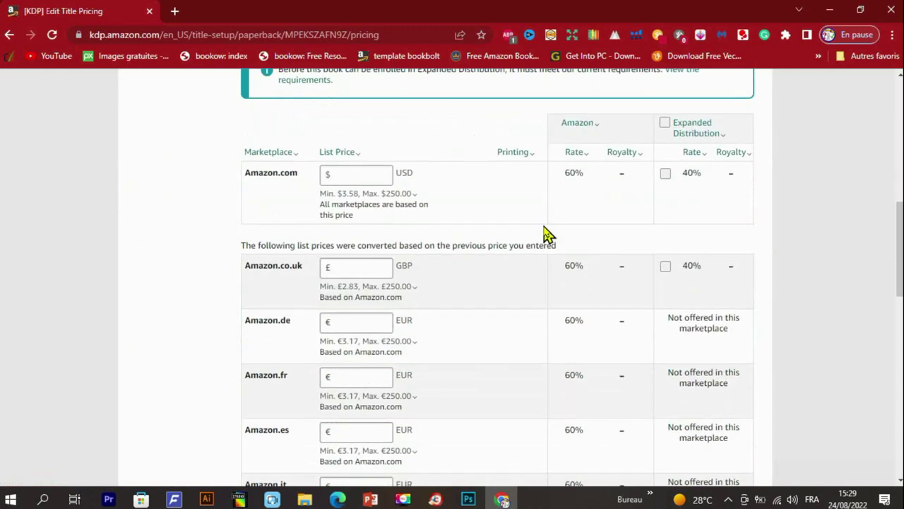
pyautogui.click(349, 174)
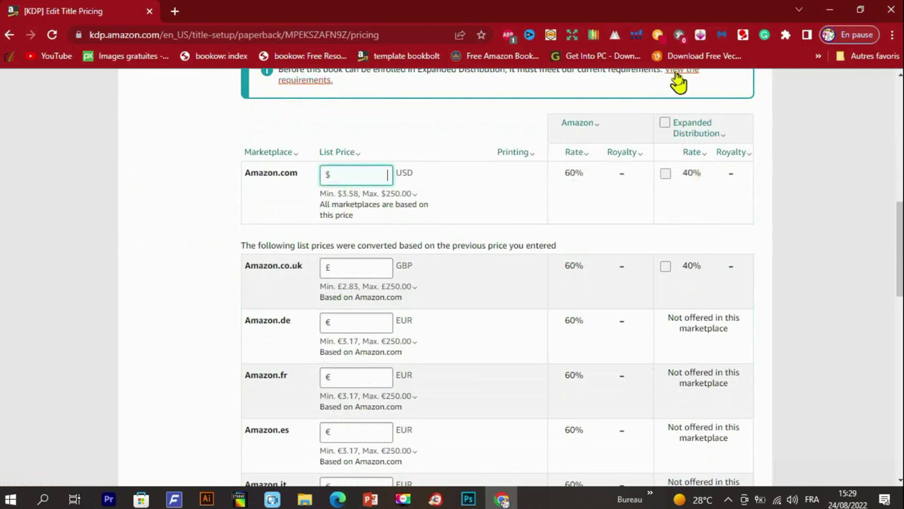